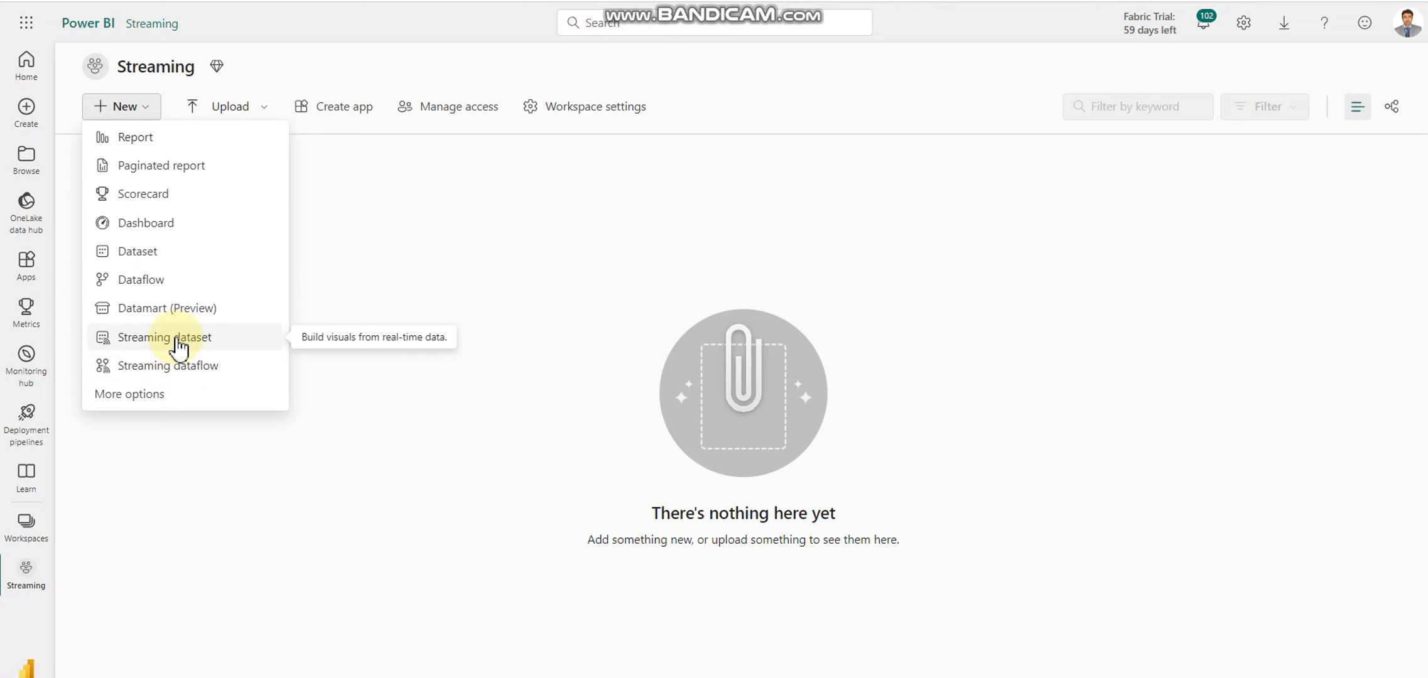
Step: Try to create a streaming dataflow in the Streaming workspace
{"action": "left_click", "coordinate": [176, 367]}
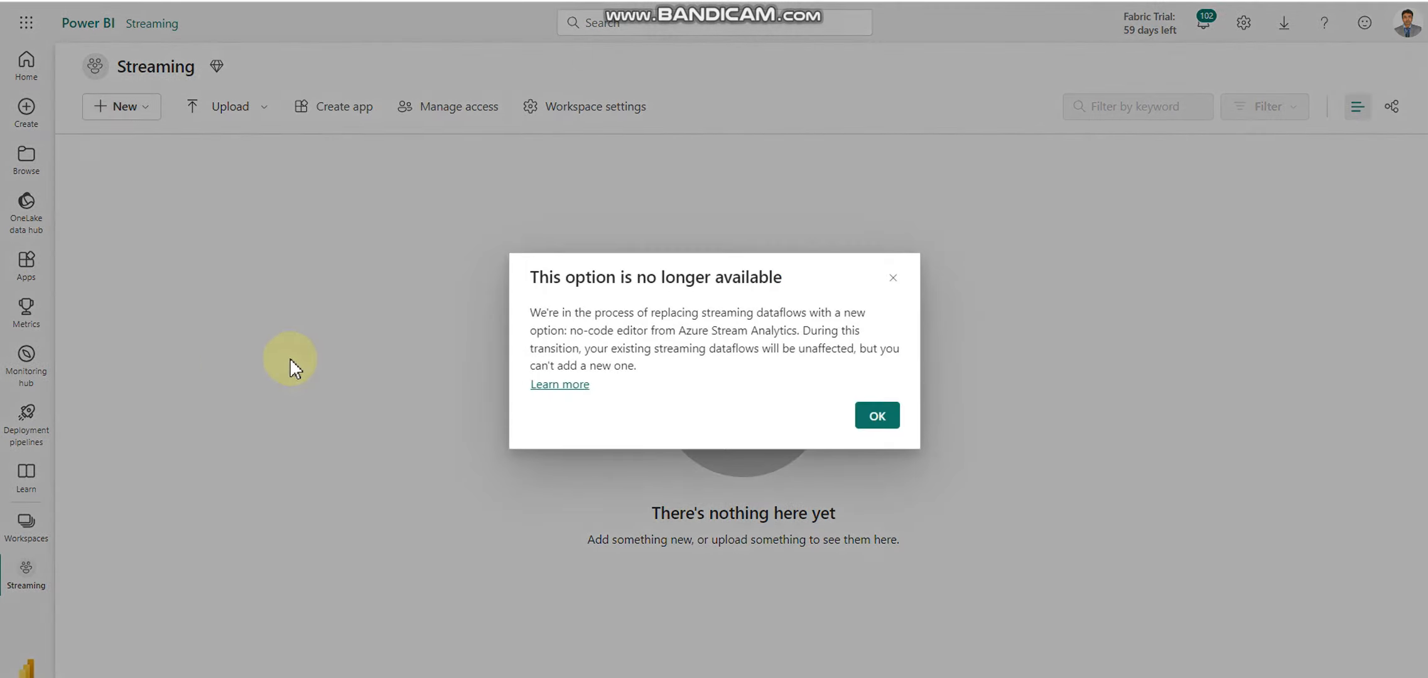
{"action": "left_click_drag", "start_coordinate": [540, 282], "coordinate": [838, 283]}
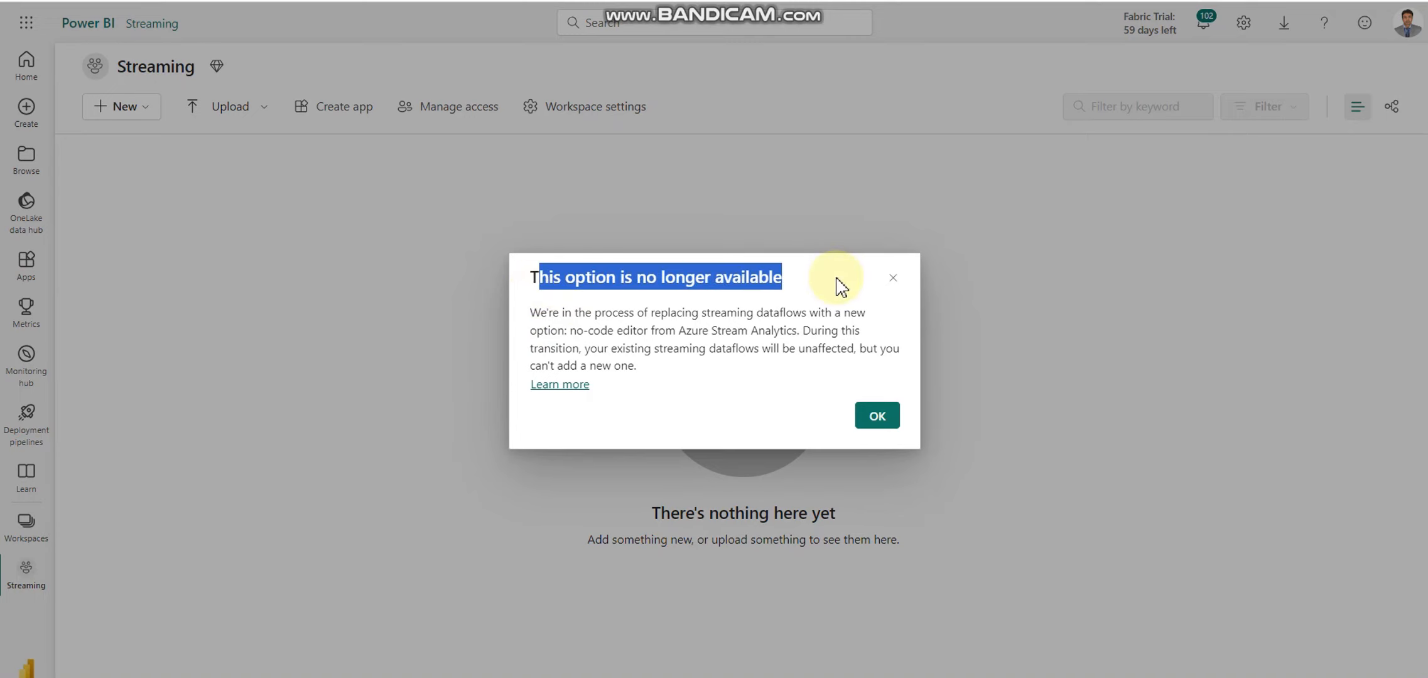
{"action": "left_click", "coordinate": [878, 419]}
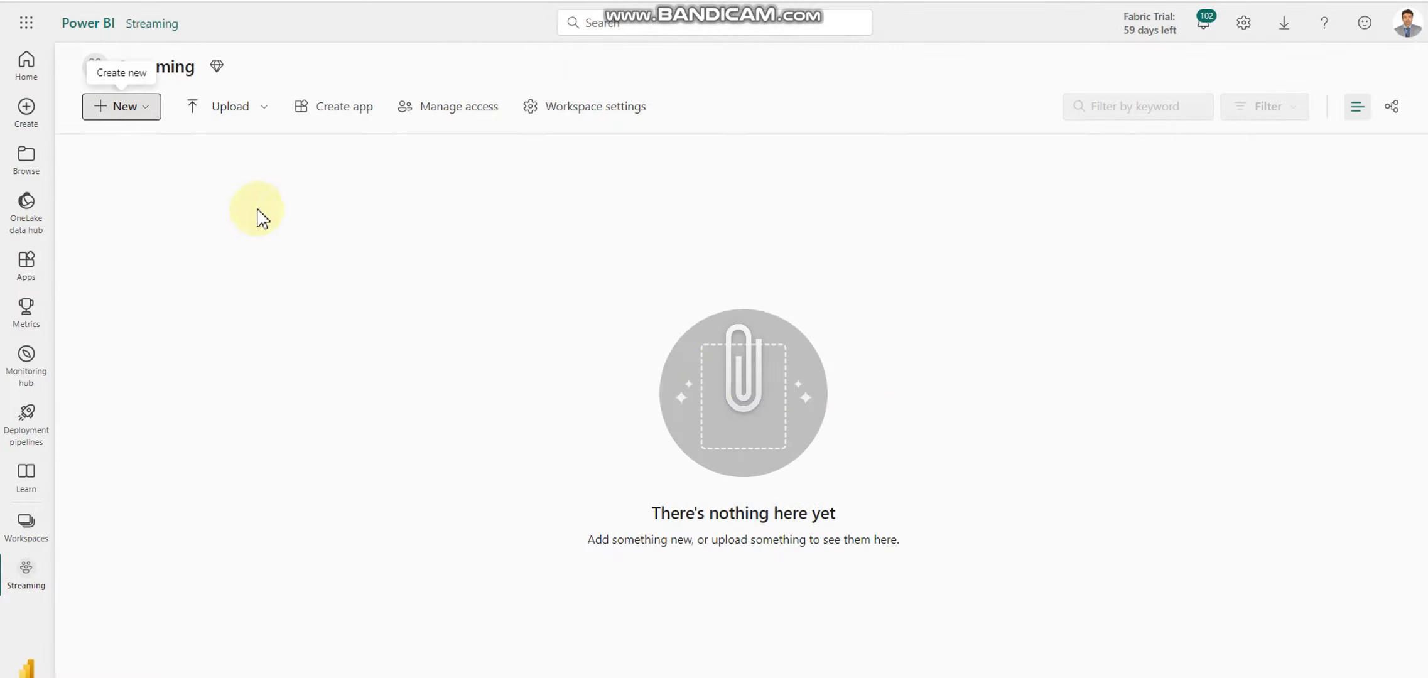
Step: Start a new streaming dataset with PubNub as its data source and name it PubNub DataSet
{"action": "left_click", "coordinate": [128, 108]}
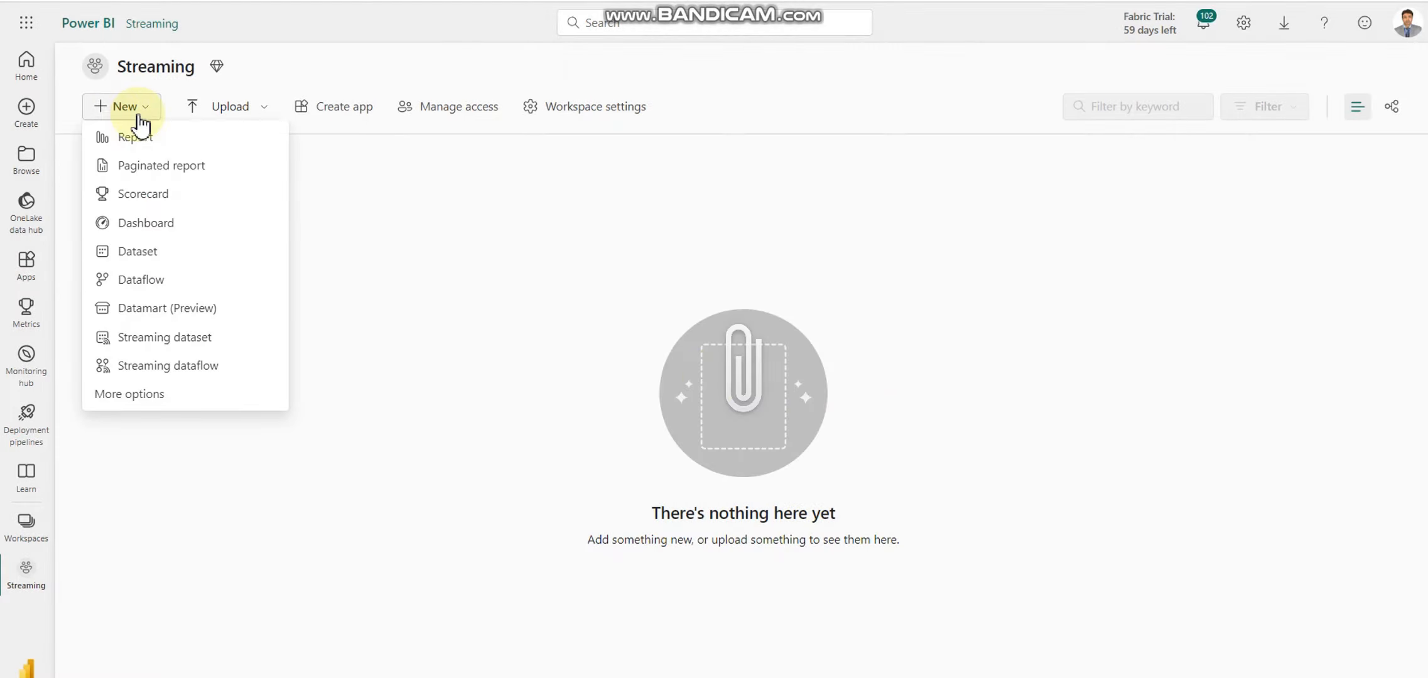
{"action": "left_click", "coordinate": [166, 339]}
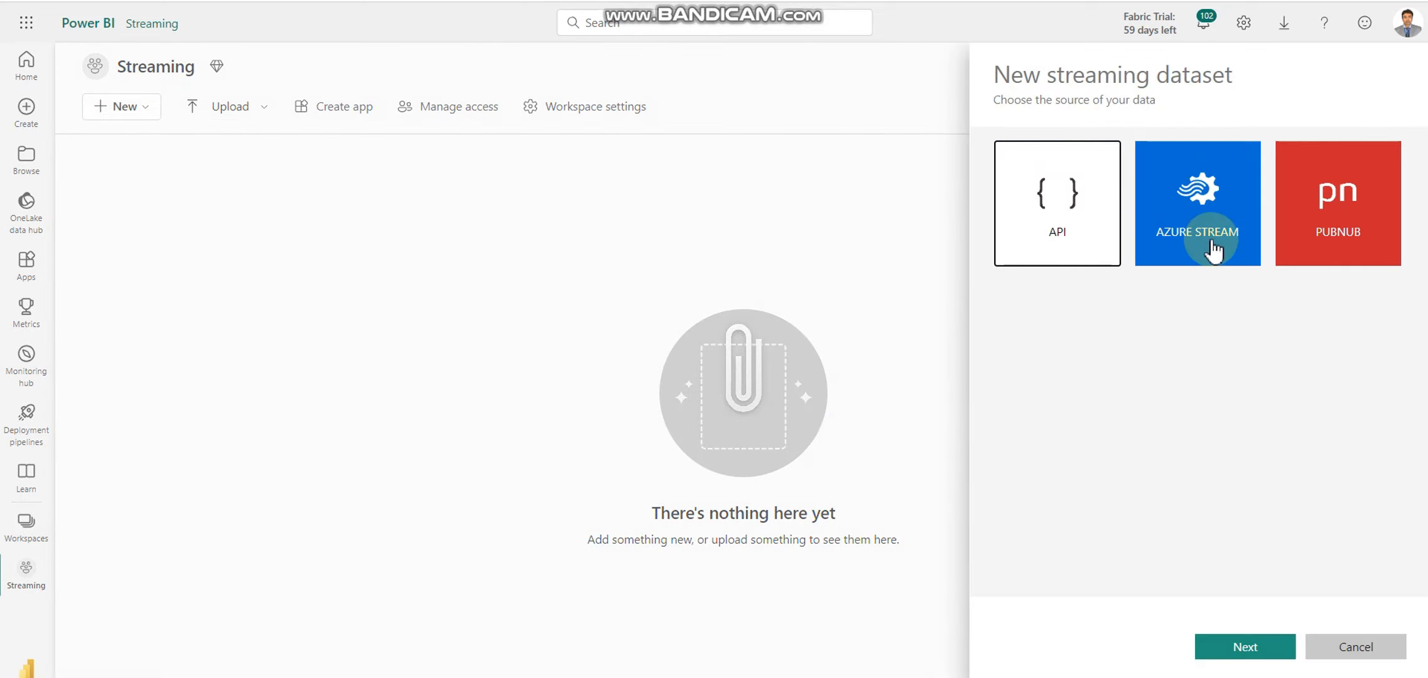
{"action": "left_click", "coordinate": [1331, 231]}
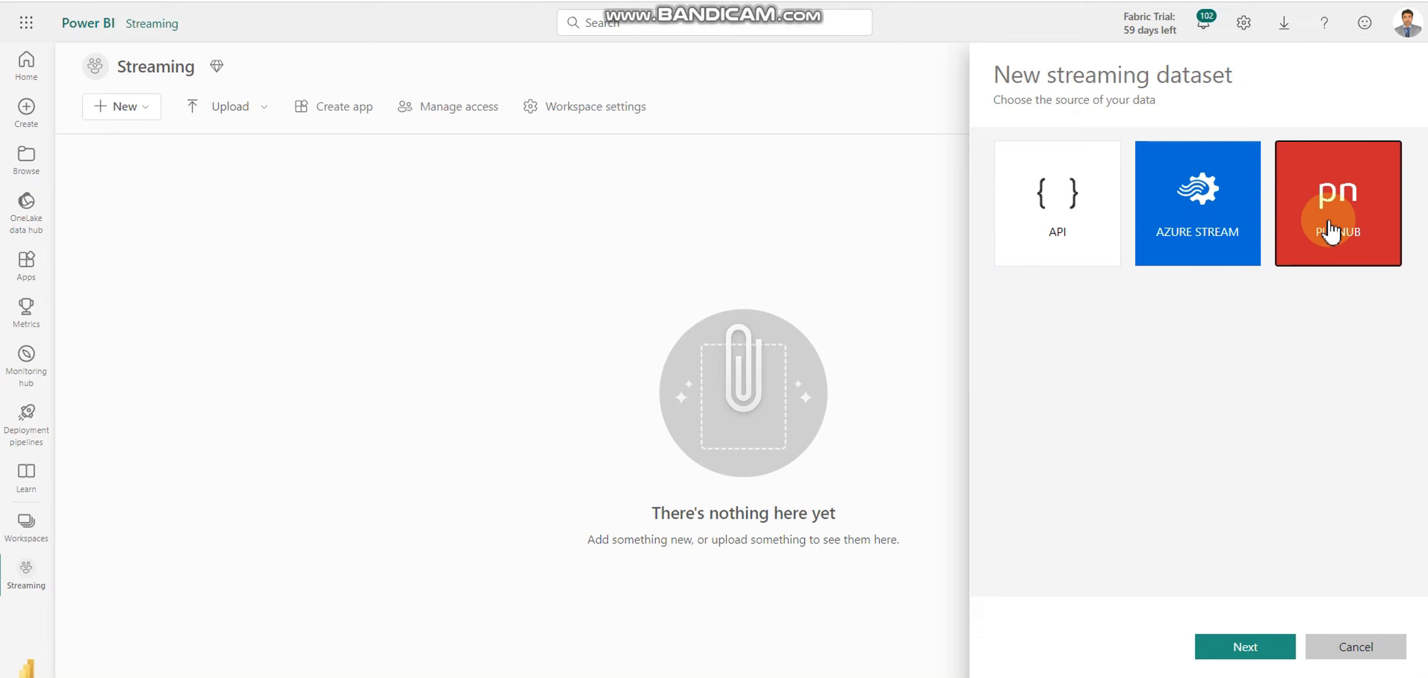
{"action": "left_click", "coordinate": [1237, 650]}
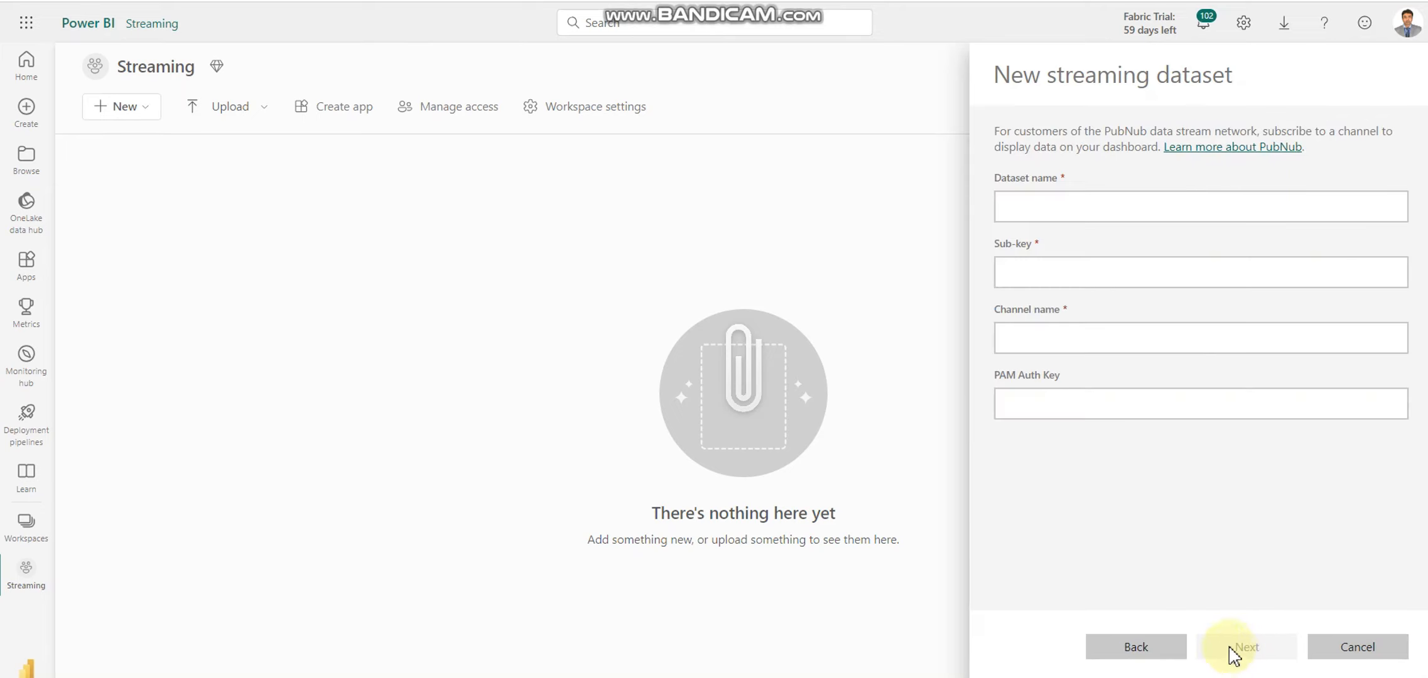
{"action": "left_click", "coordinate": [1057, 210]}
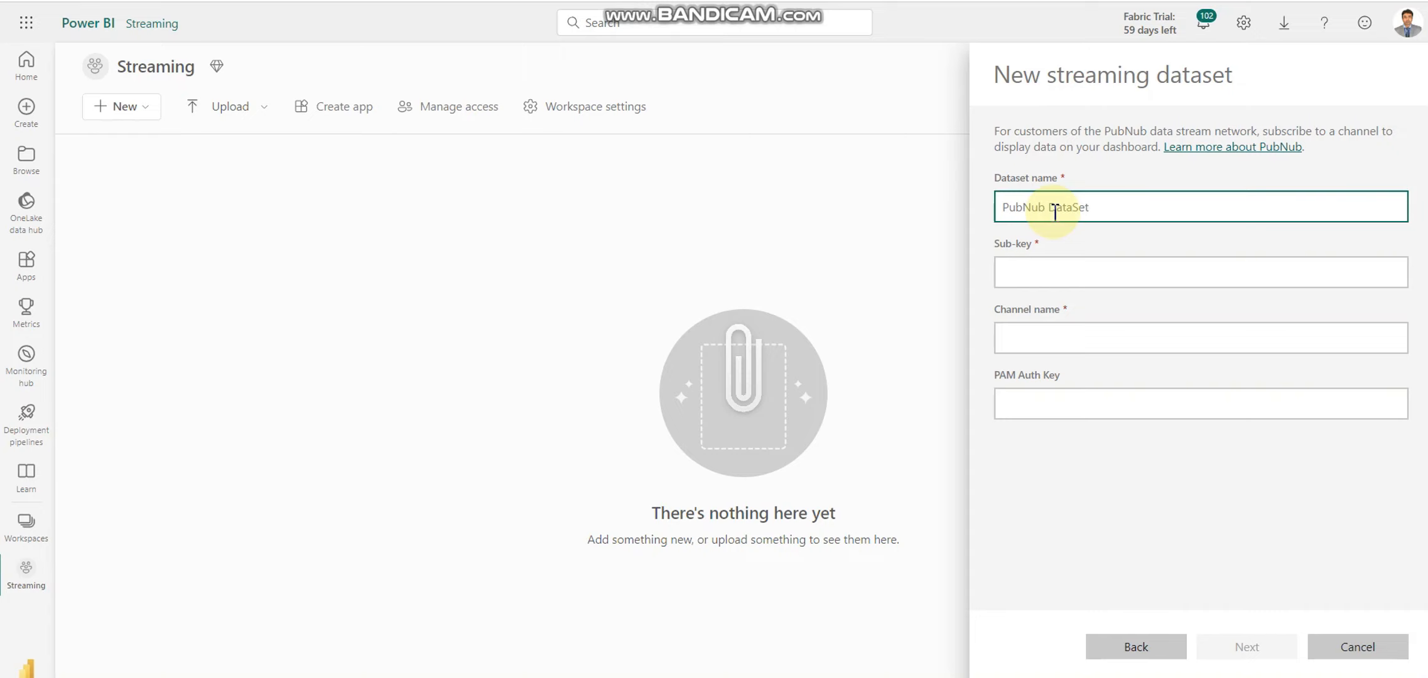
Step: Switch to the PubNub real-time data streaming demo page to obtain the subscription key
{"action": "left_click", "coordinate": [1061, 272]}
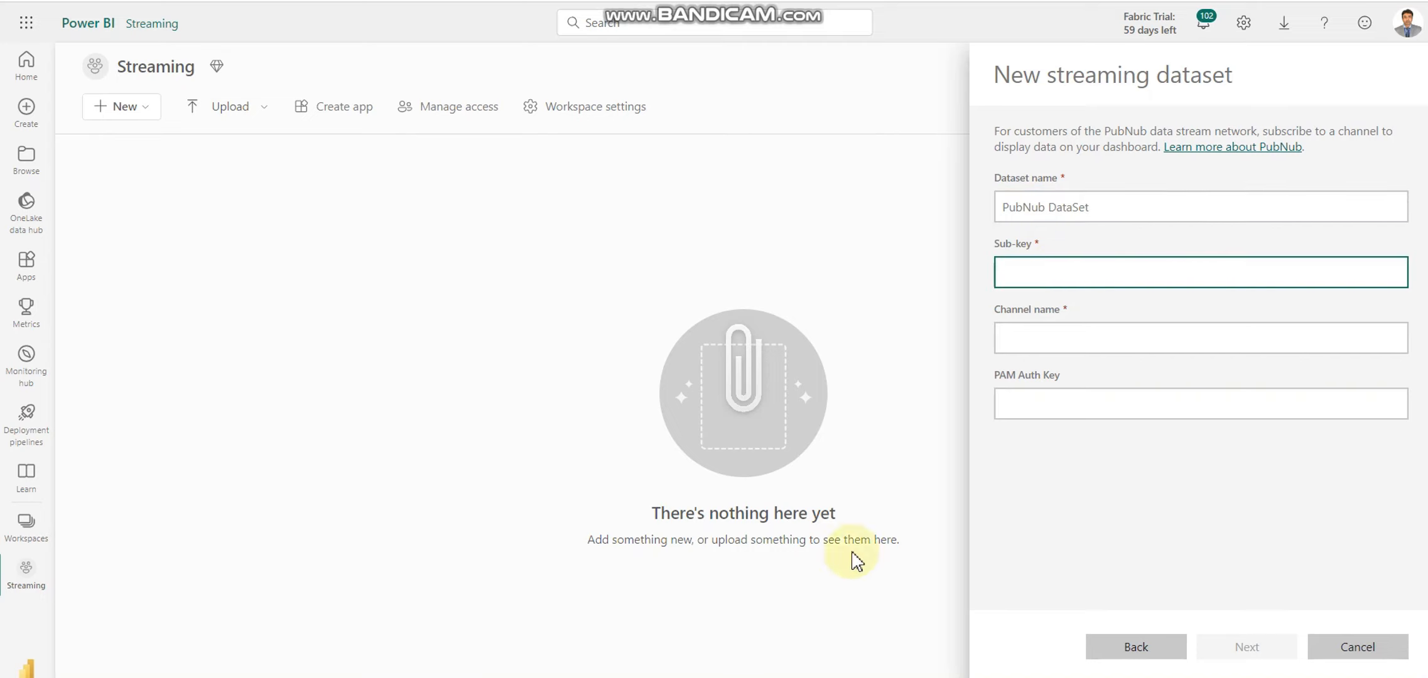
{"action": "left_click", "coordinate": [1309, 5]}
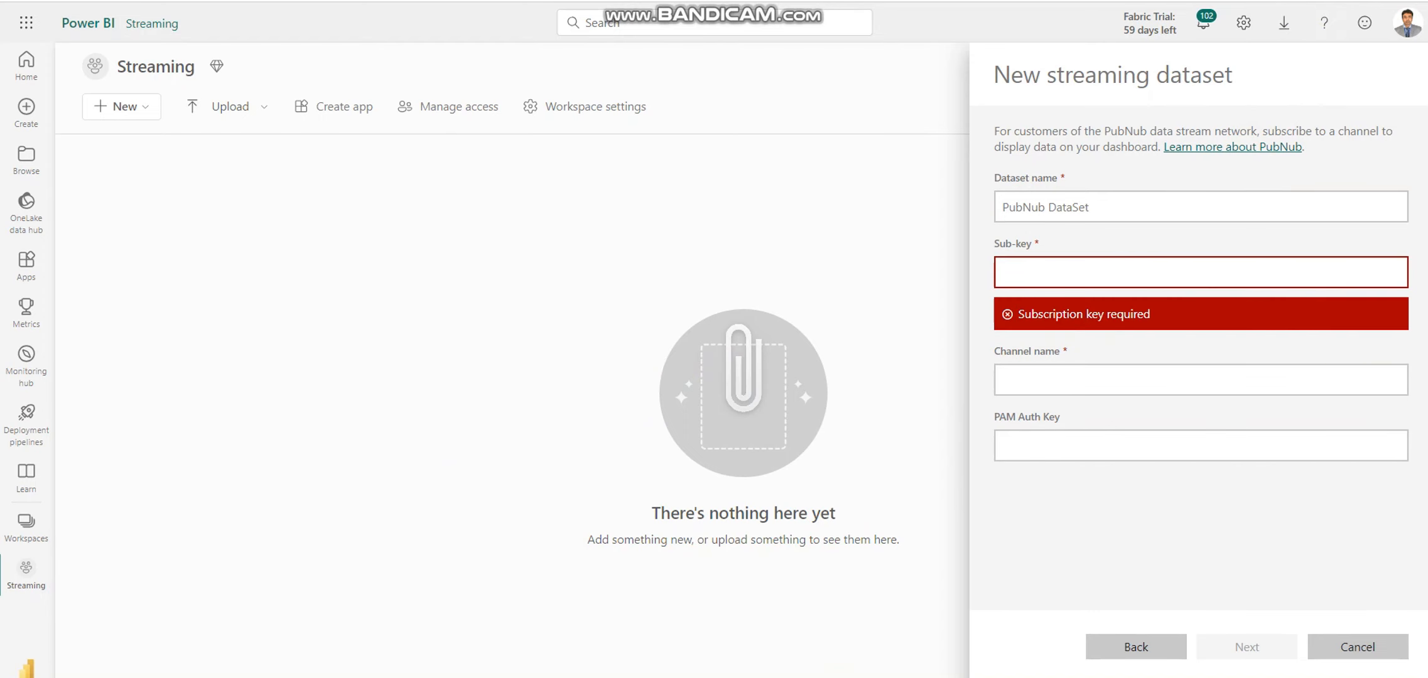
{"action": "left_click", "coordinate": [355, 10]}
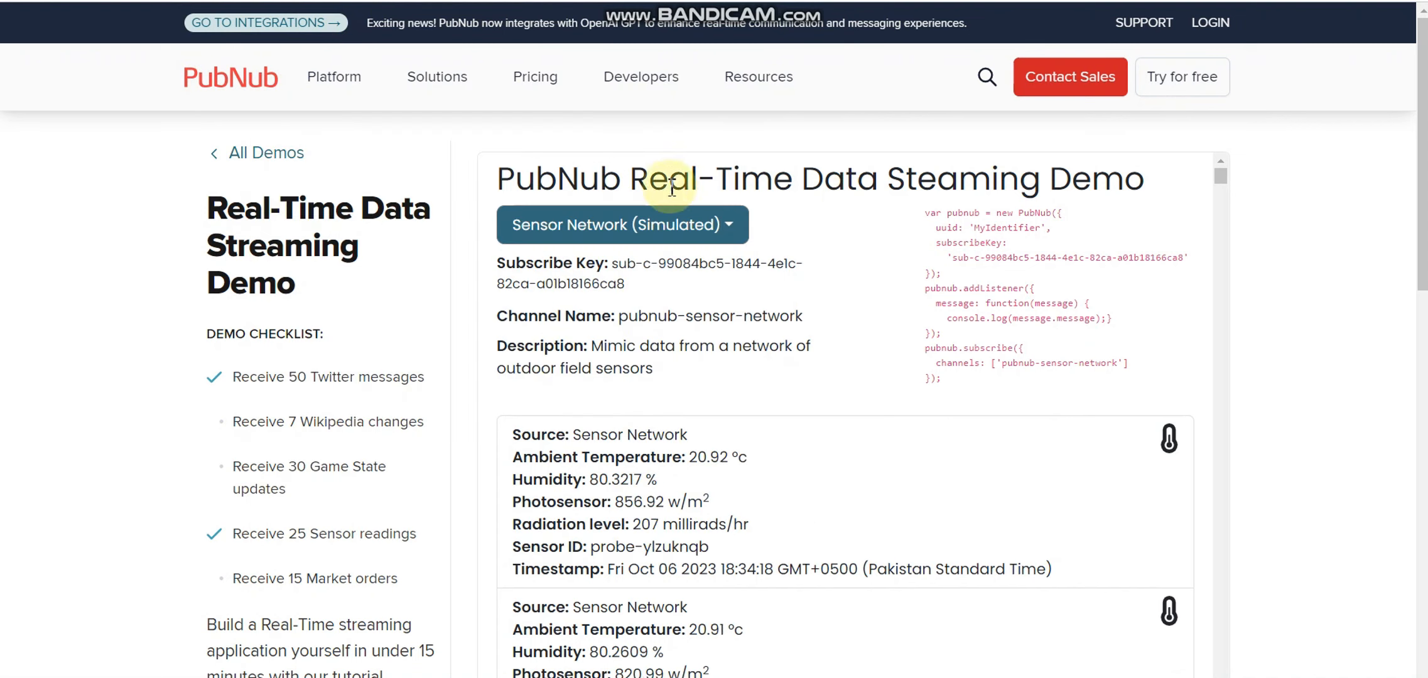
Step: Try the None (Paused) and Twitter Stream sources in the PubNub demo, and return to Sensor Network (Simulated)
{"action": "left_click", "coordinate": [727, 225]}
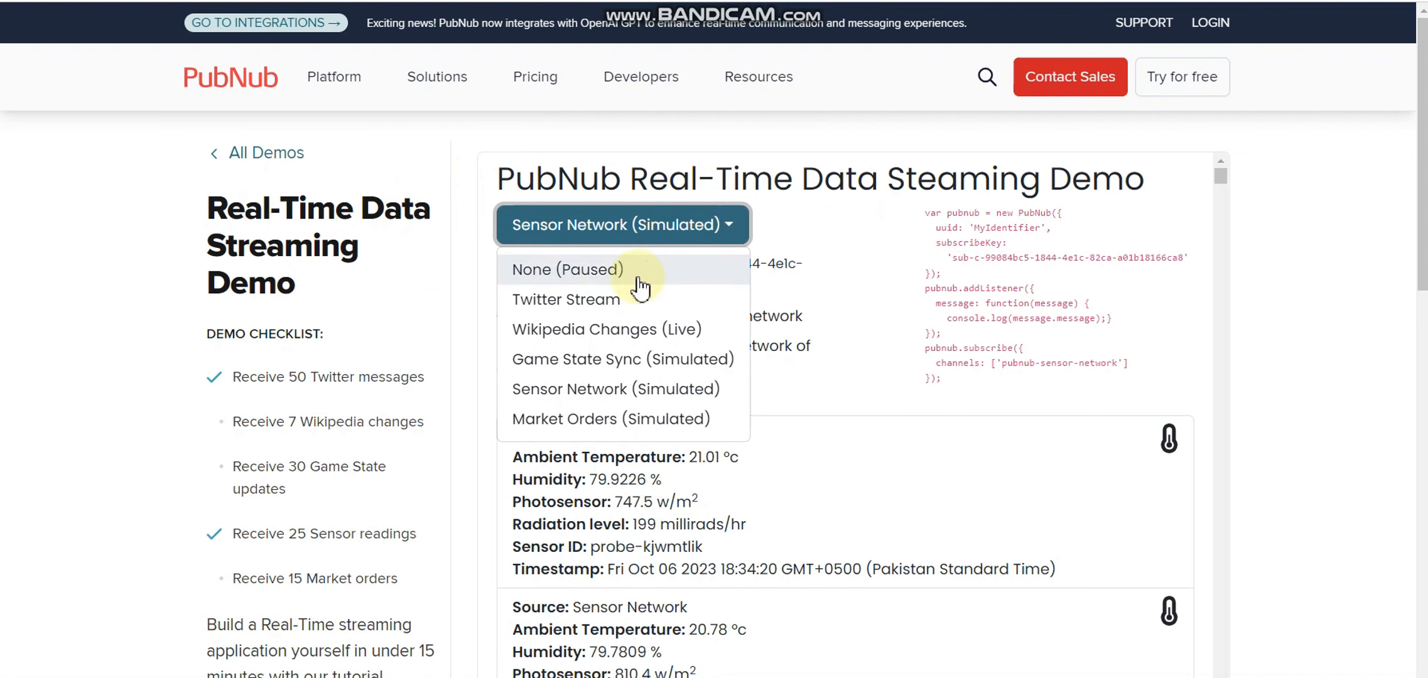
{"action": "left_click", "coordinate": [610, 277]}
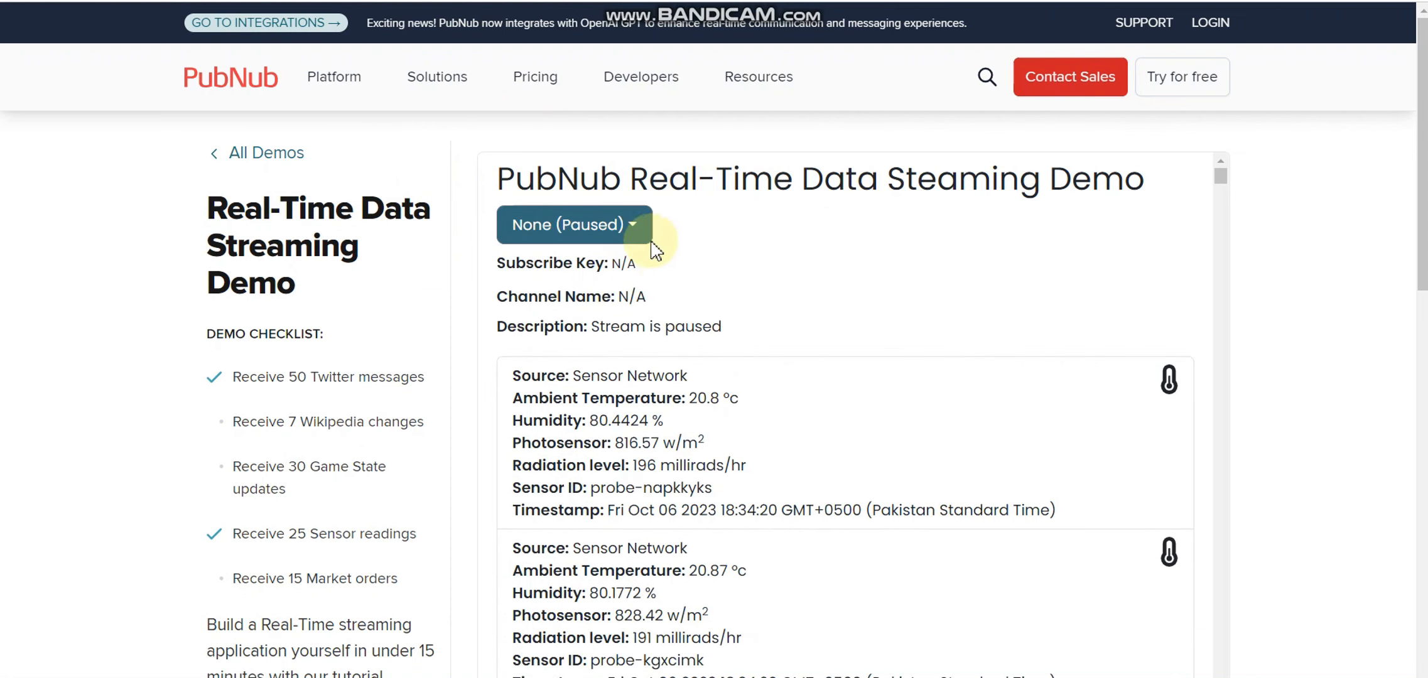
{"action": "left_click", "coordinate": [634, 227]}
{"action": "left_click", "coordinate": [588, 300]}
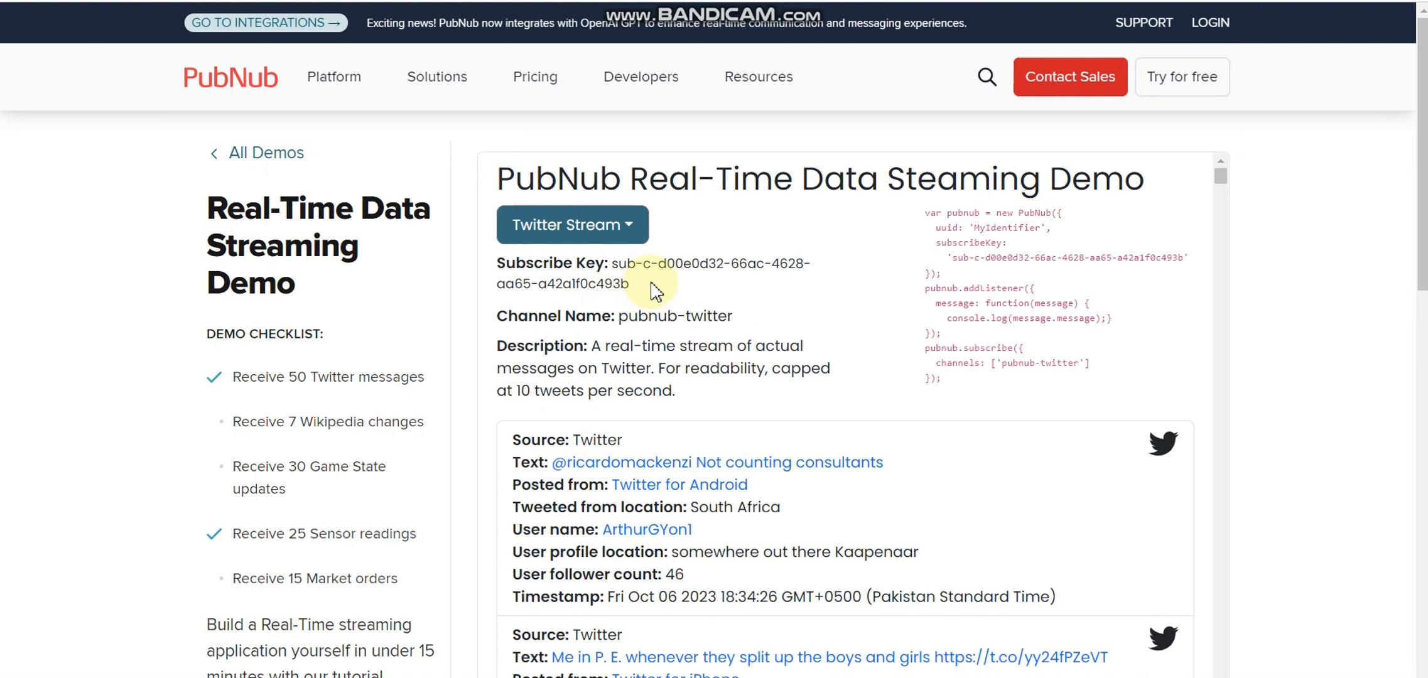
{"action": "left_click", "coordinate": [627, 233]}
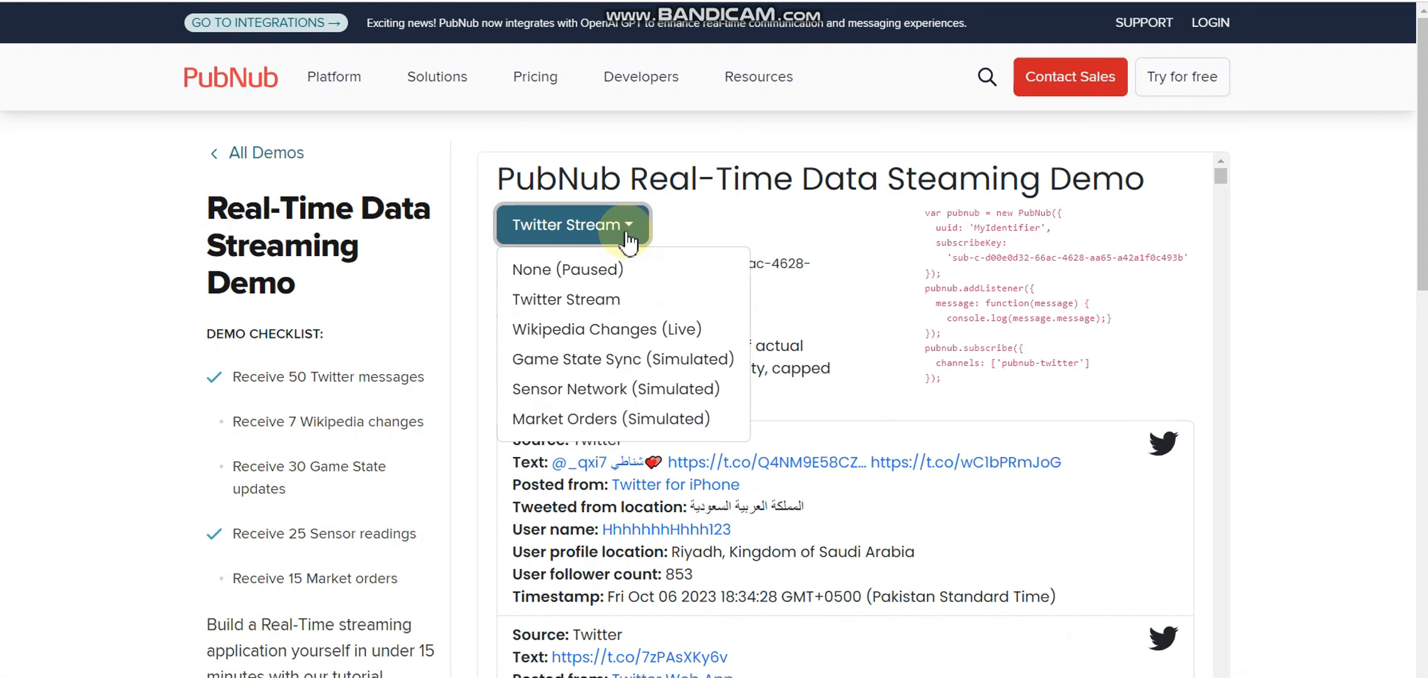
{"action": "left_click", "coordinate": [590, 388]}
Step: Copy the Sensor Network stream's subscribe key from the demo page and paste it as the Power BI dataset's Sub-key
{"action": "left_click_drag", "start_coordinate": [612, 264], "coordinate": [659, 292]}
{"action": "key", "text": "ctrl+c"}
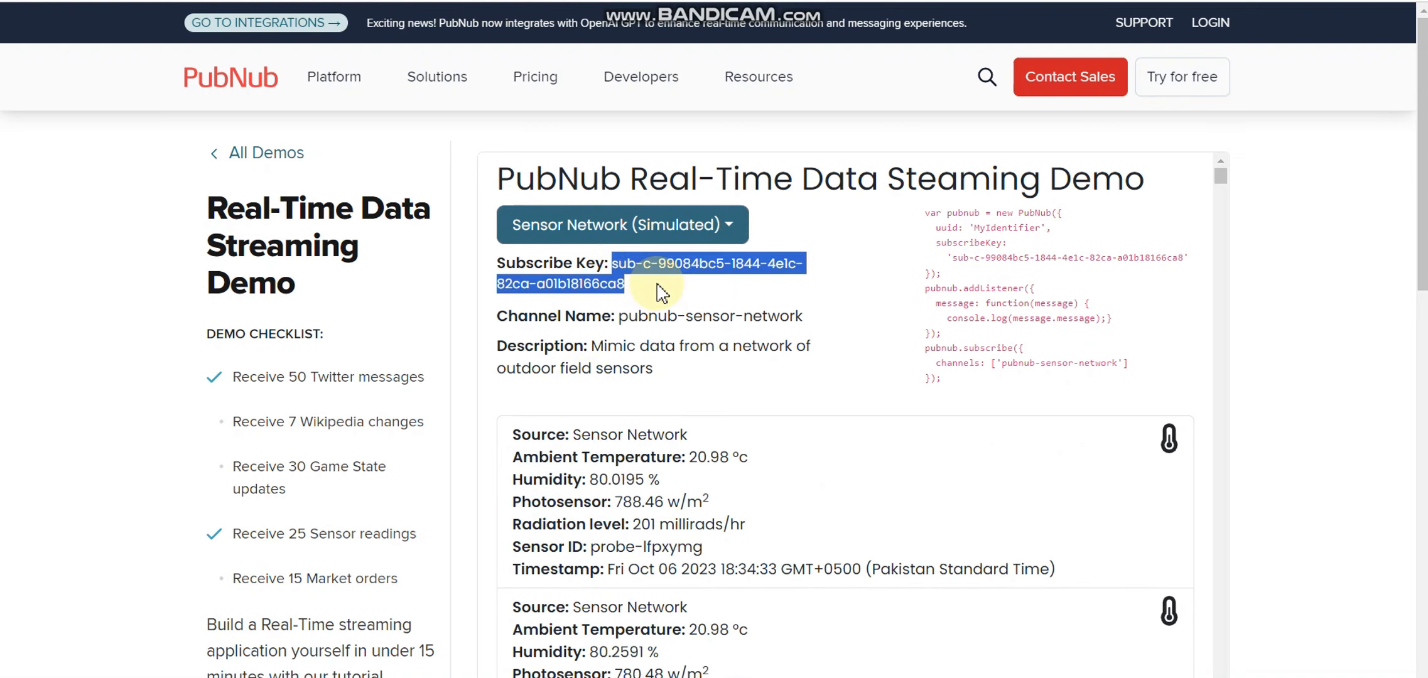
{"action": "key", "text": "alt+Tab"}
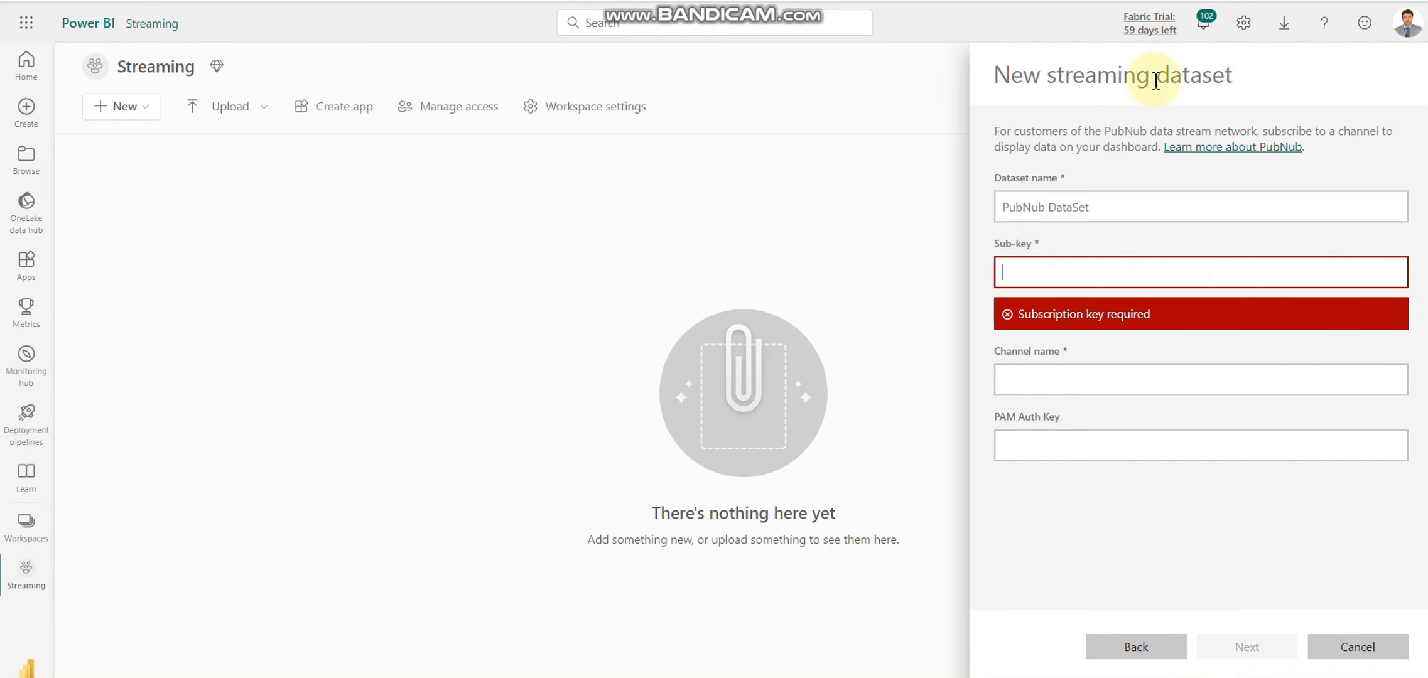
{"action": "key", "text": "ctrl+v"}
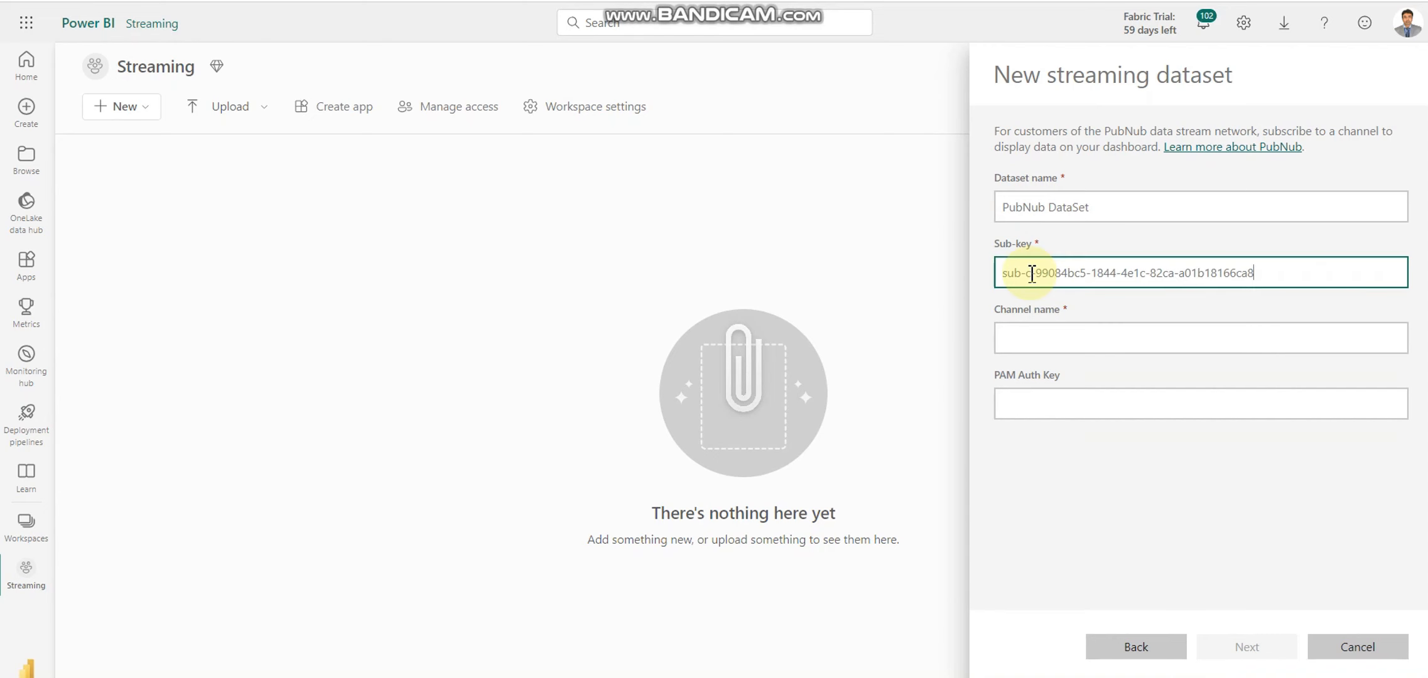
Step: Copy the channel name pubnub-sensor-network from the PubNub demo page into the Power BI dataset's Channel name
{"action": "left_click", "coordinate": [1033, 338]}
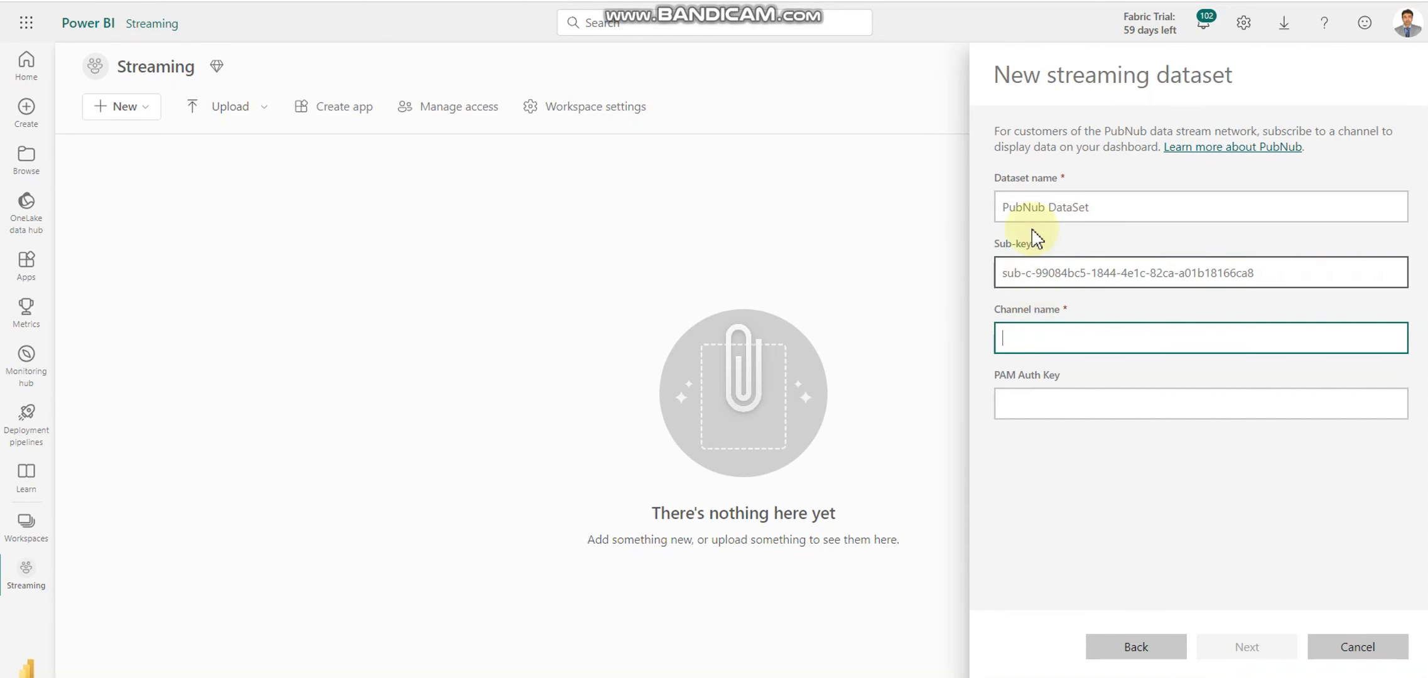
{"action": "key", "text": "alt+Tab"}
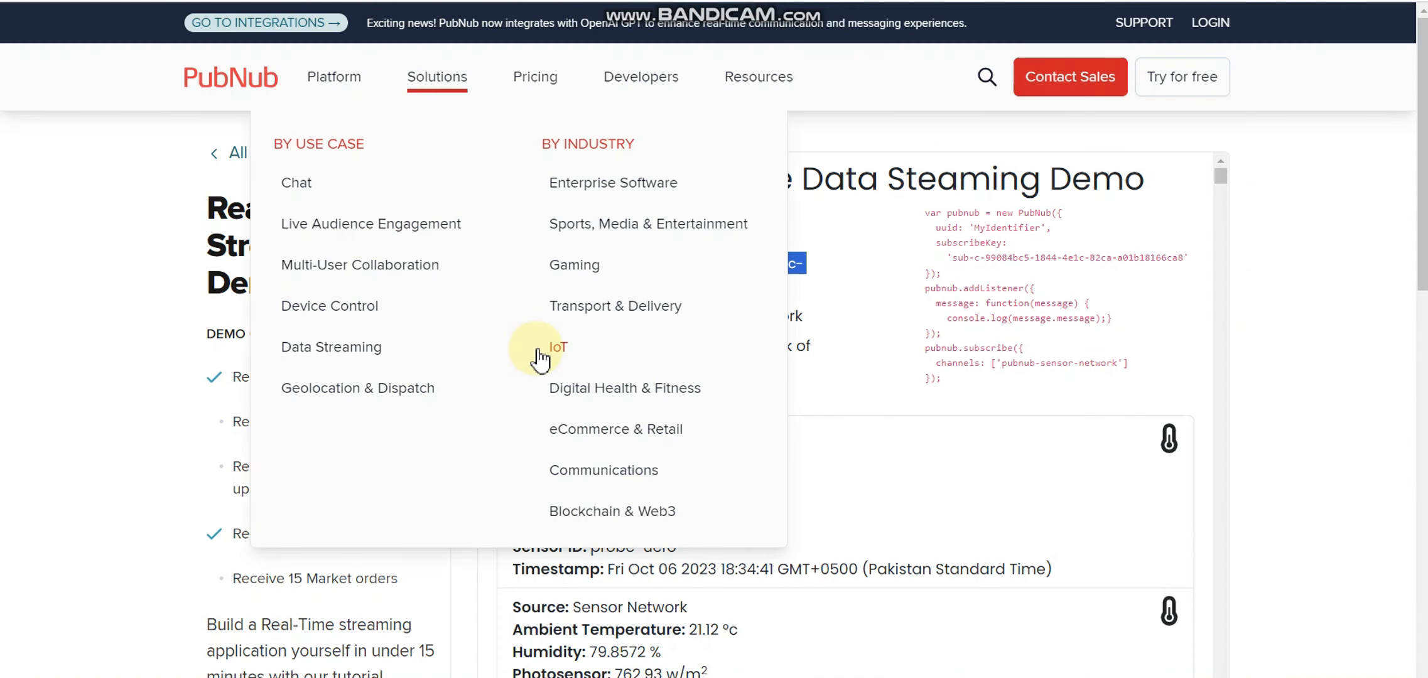
{"action": "left_click_drag", "start_coordinate": [618, 317], "coordinate": [810, 322]}
{"action": "key", "text": "ctrl+c"}
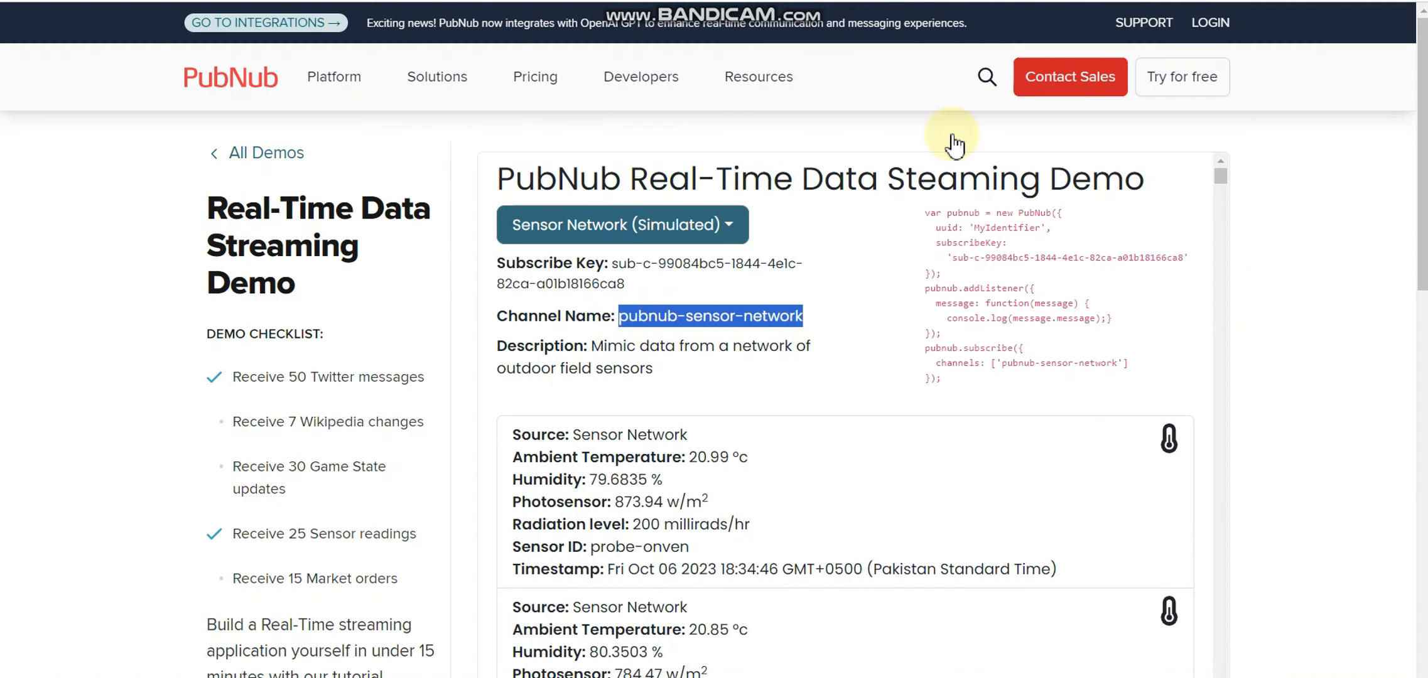
{"action": "key", "text": "alt+Tab"}
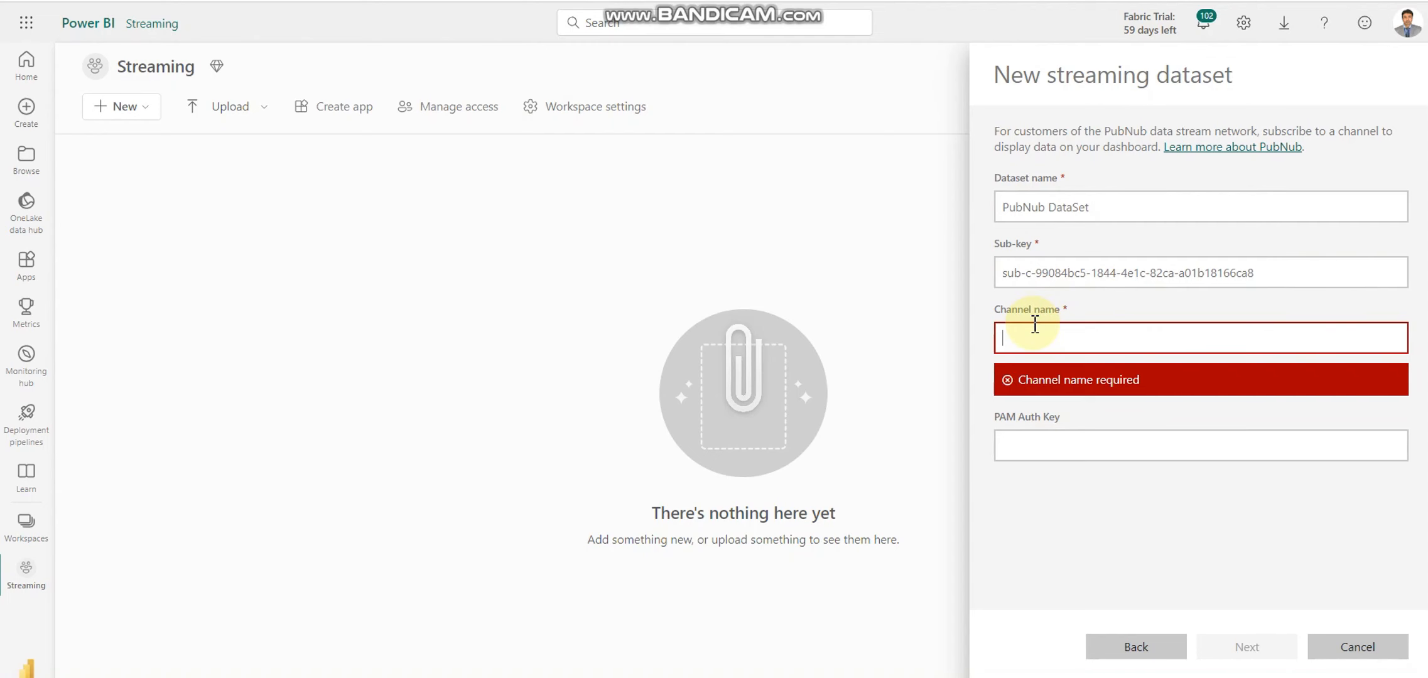
{"action": "key", "text": "ctrl+v"}
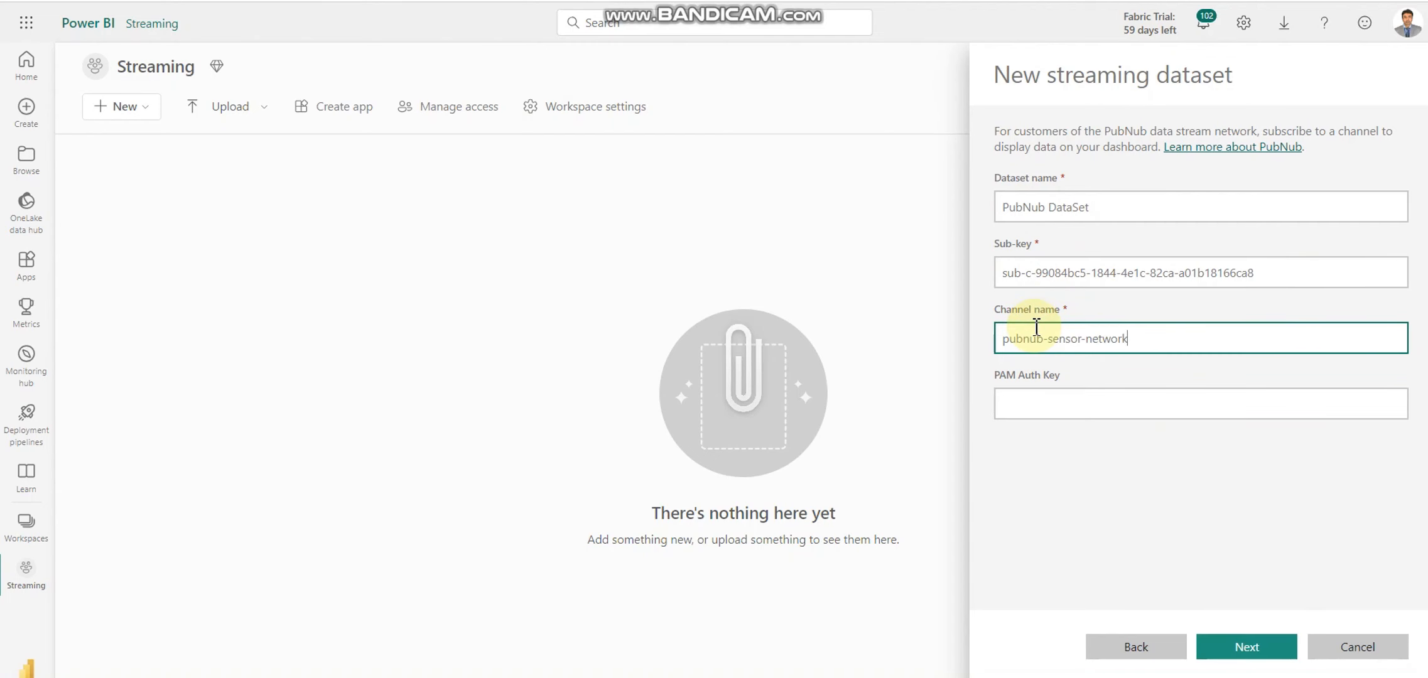
Step: Leave the PAM Auth Key empty and proceed to the dataset's values from the stream
{"action": "left_click", "coordinate": [1055, 398]}
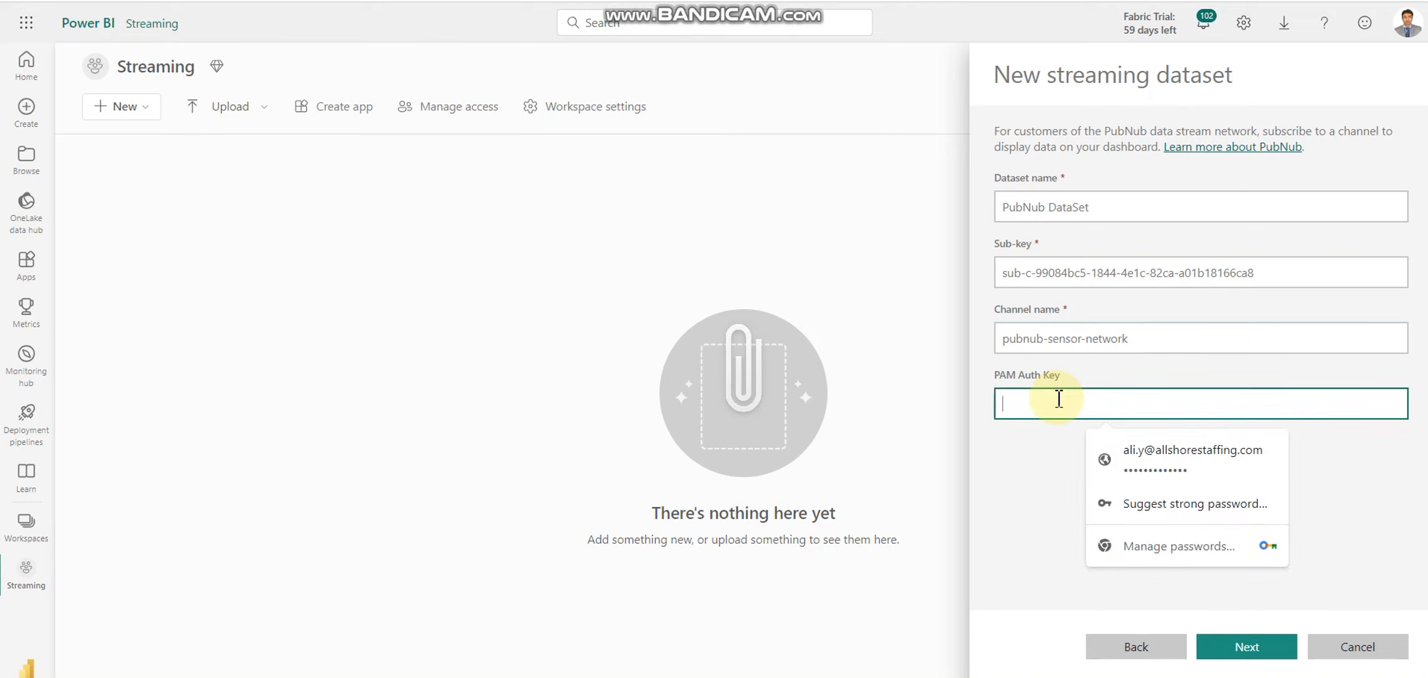
{"action": "left_click", "coordinate": [1035, 485]}
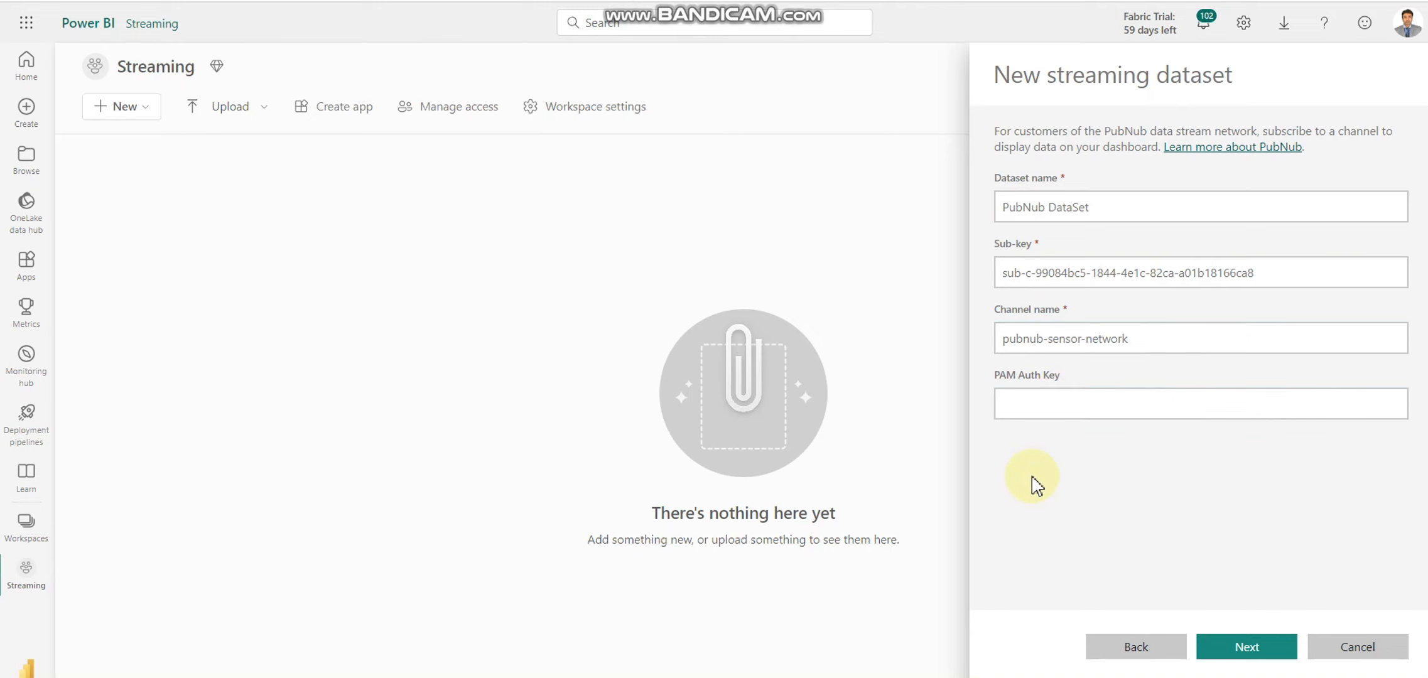
{"action": "left_click", "coordinate": [1258, 653]}
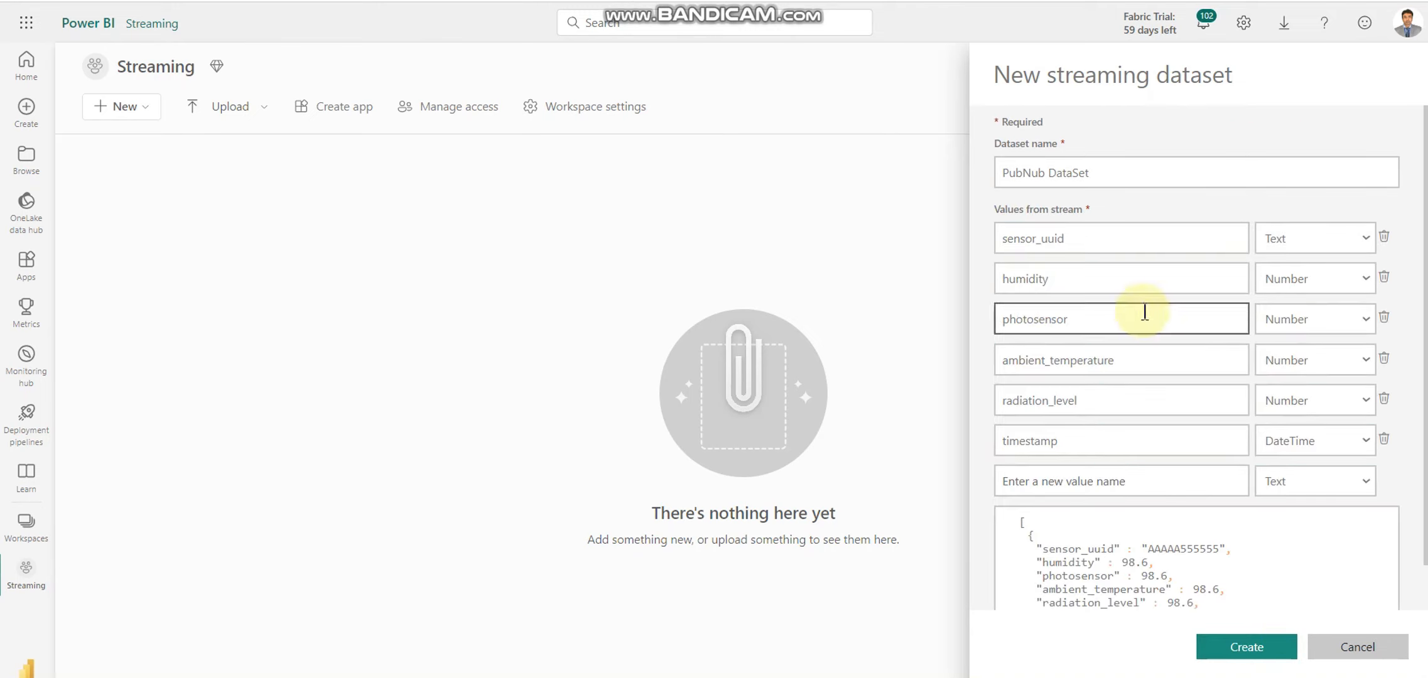
Step: Compare the dataset's stream fields and data types with the sensor readings on the PubNub demo page
{"action": "scroll", "coordinate": [1067, 221], "scroll_direction": "down", "scroll_amount": 1}
{"action": "left_click", "coordinate": [1158, 427]}
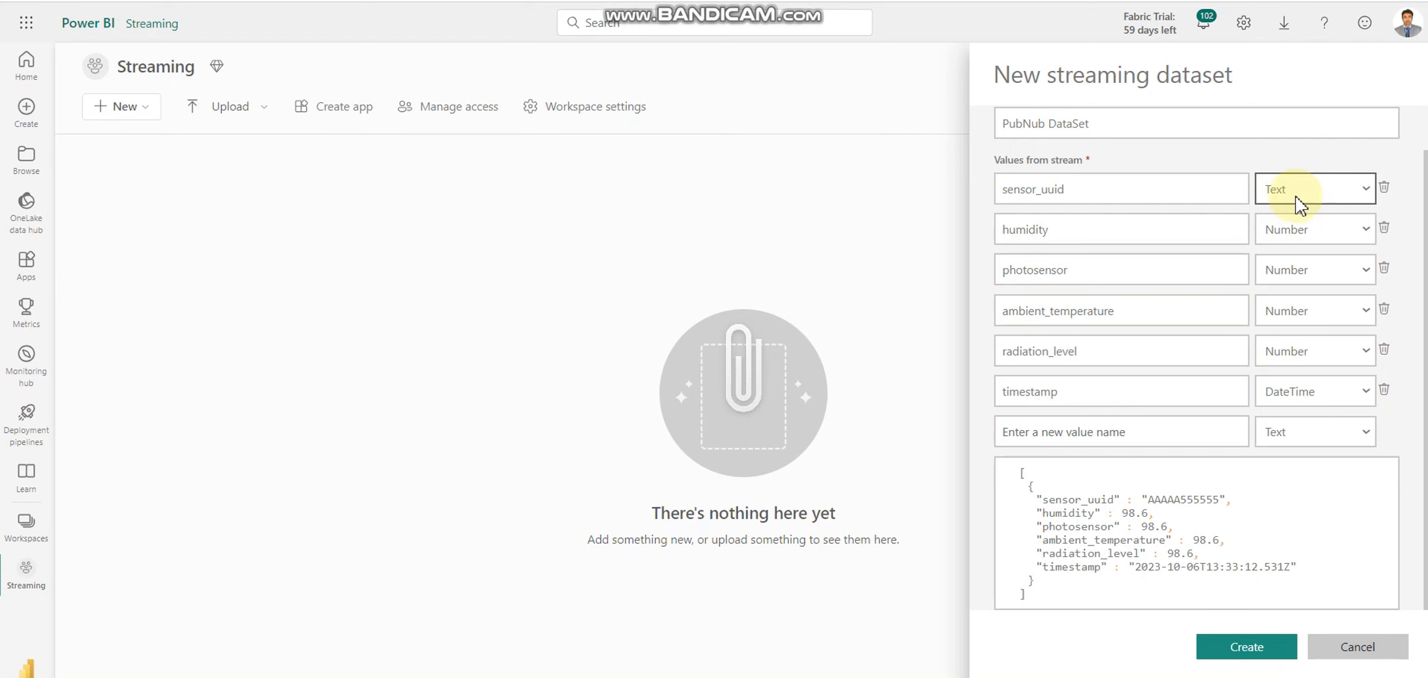
{"action": "key", "text": "alt+Tab"}
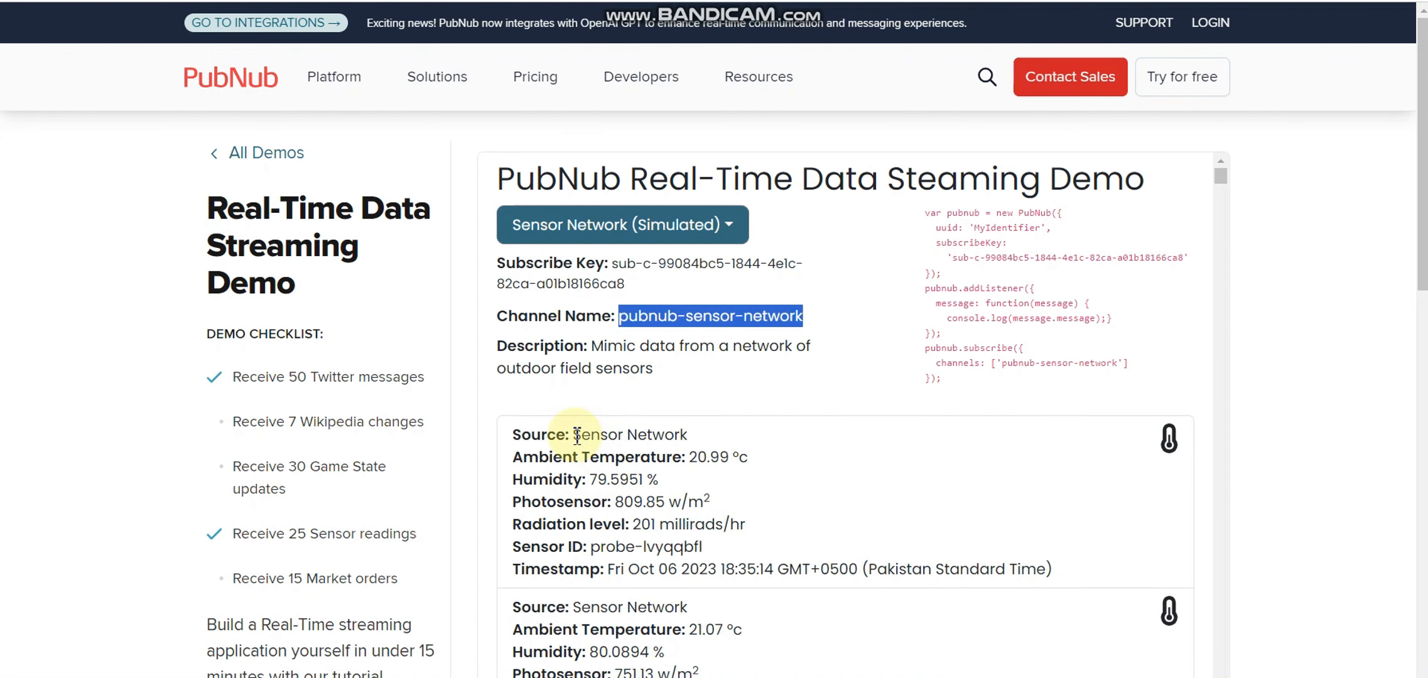
{"action": "left_click_drag", "start_coordinate": [577, 435], "coordinate": [676, 436]}
{"action": "left_click", "coordinate": [678, 439]}
{"action": "scroll", "coordinate": [706, 497], "scroll_direction": "down", "scroll_amount": 1}
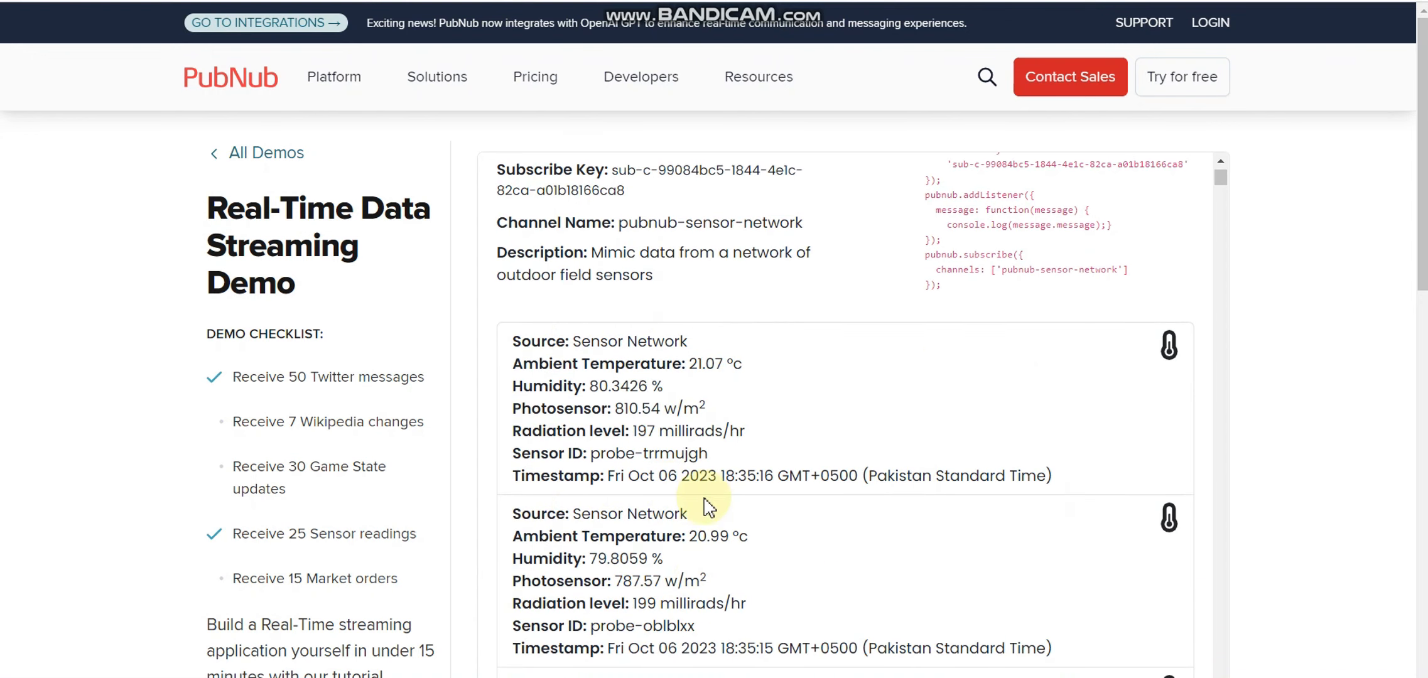
{"action": "left_click_drag", "start_coordinate": [708, 449], "coordinate": [595, 455]}
{"action": "left_click", "coordinate": [595, 455]}
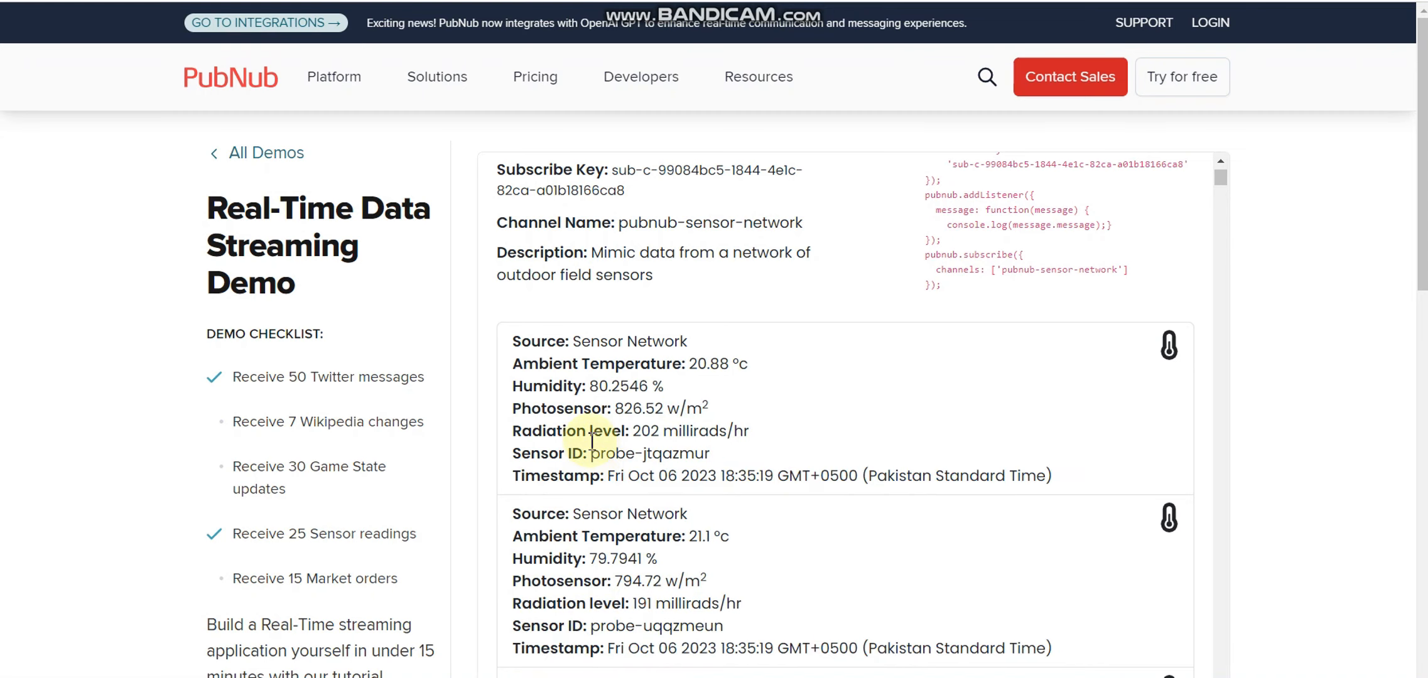
{"action": "left_click_drag", "start_coordinate": [590, 396], "coordinate": [666, 403]}
{"action": "left_click", "coordinate": [659, 407]}
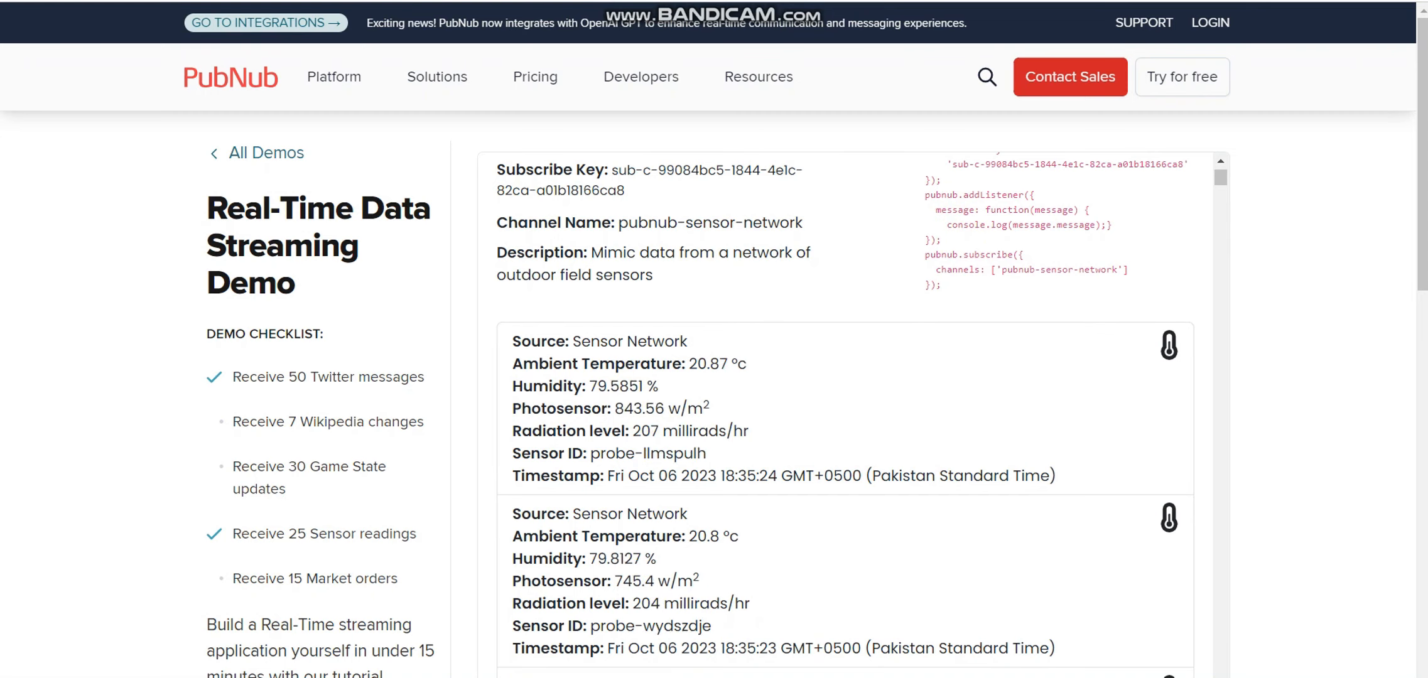
Step: Return to Power BI and create the PubNub DataSet with its detected stream values
{"action": "key", "text": "ctrl+Tab"}
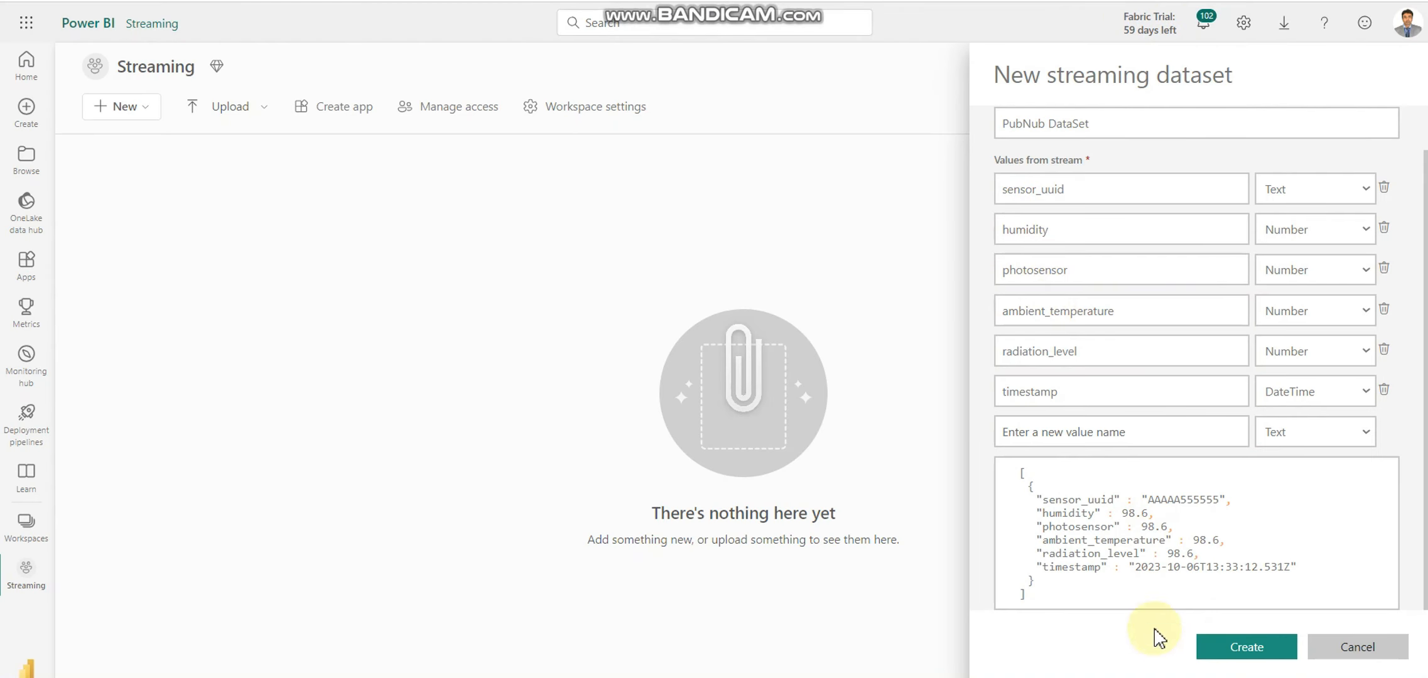
{"action": "left_click", "coordinate": [1216, 651]}
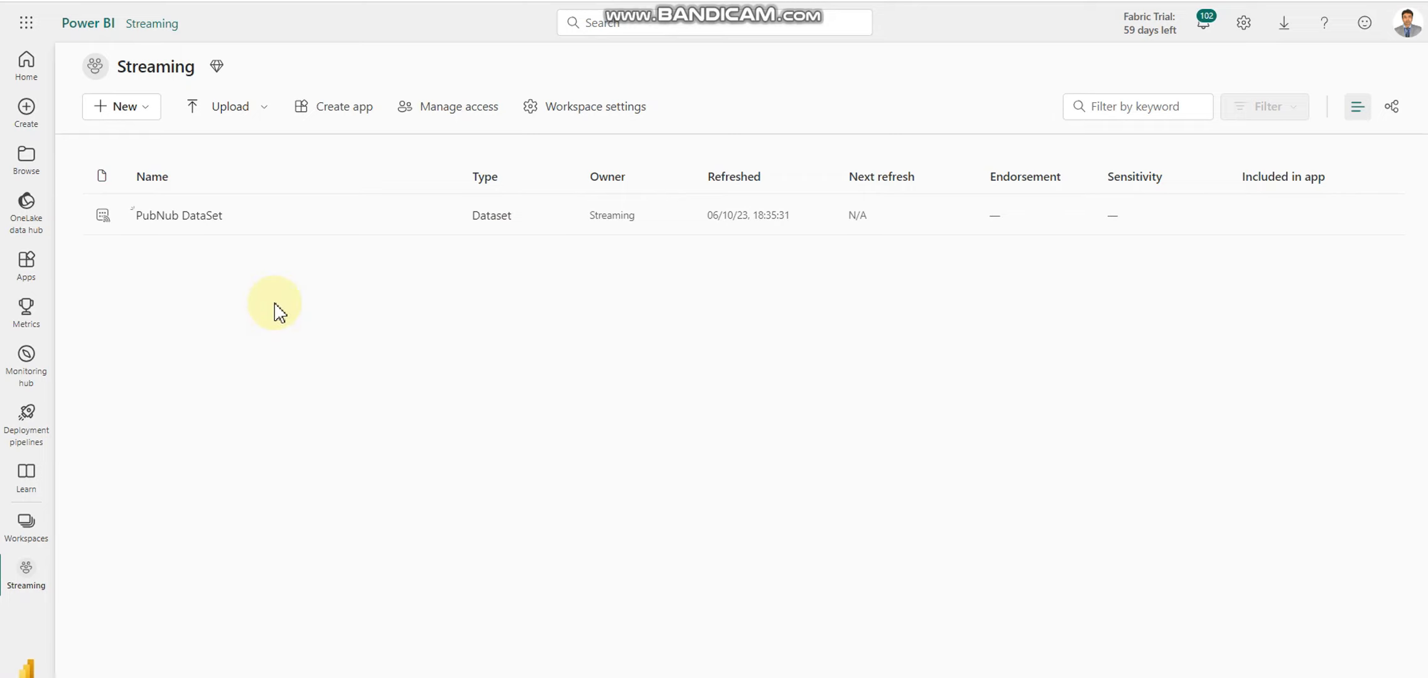
Step: Create a new dashboard named Live Dashboard for Weather in the Streaming workspace
{"action": "left_click", "coordinate": [148, 114]}
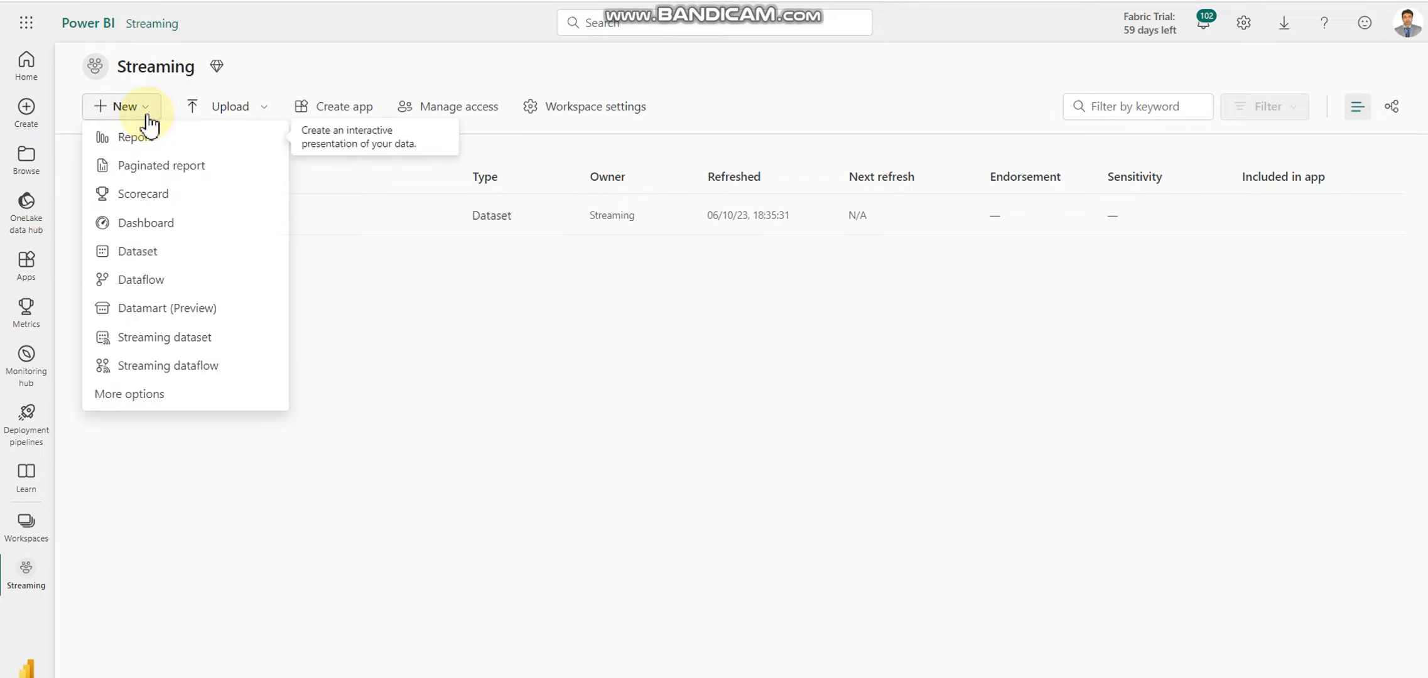
{"action": "left_click", "coordinate": [142, 225]}
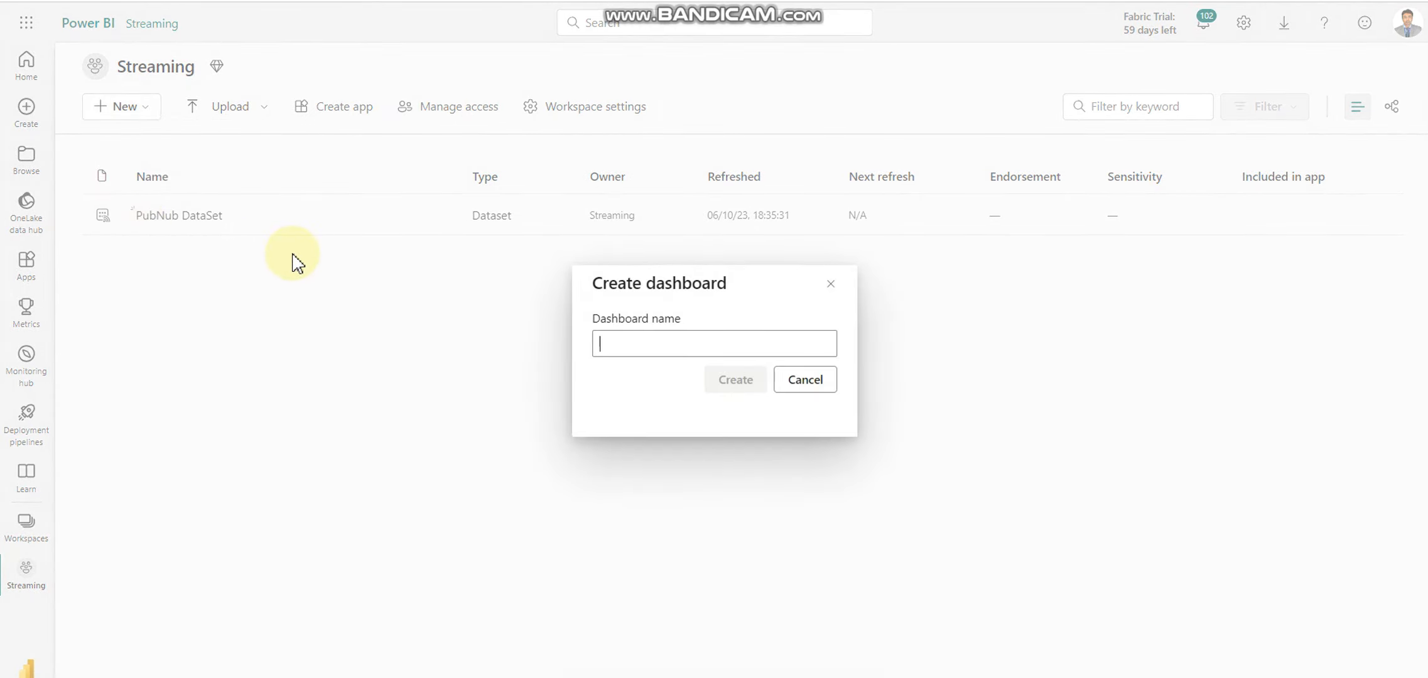
{"action": "type", "text": "Live Dashboard for Weather"}
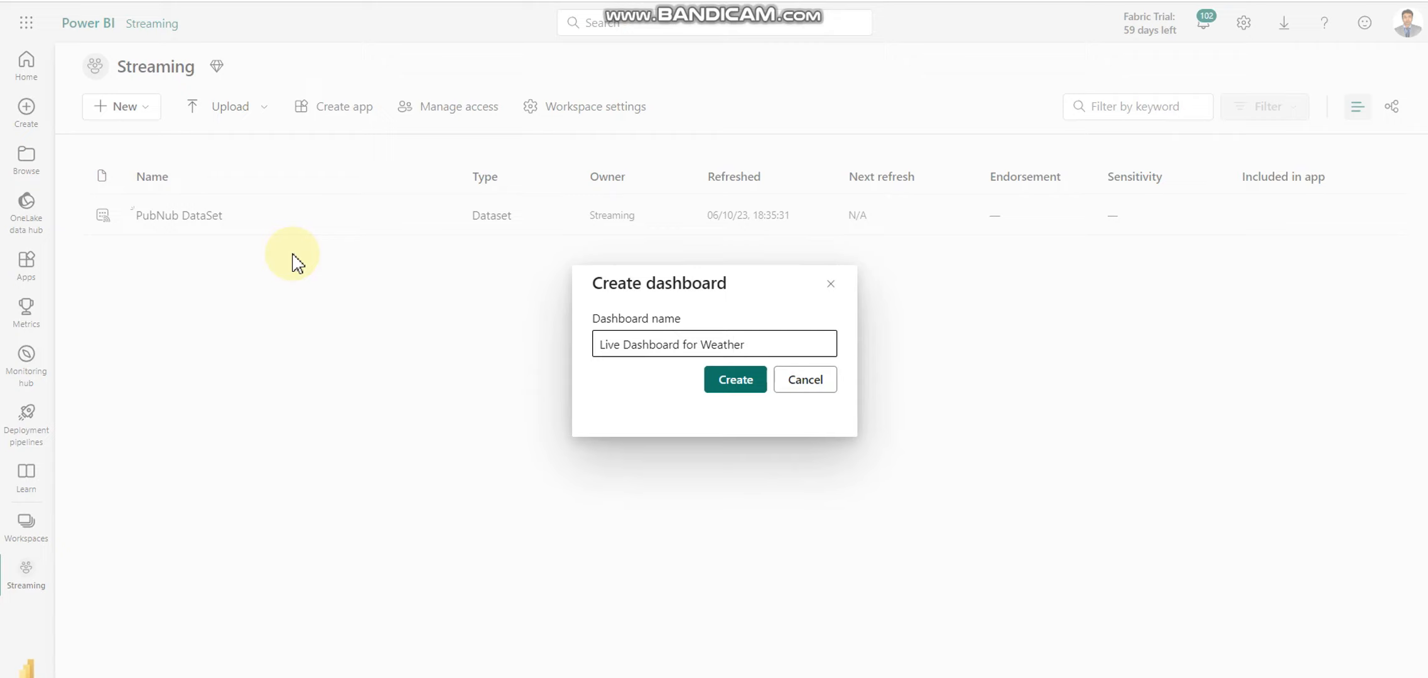
{"action": "left_click", "coordinate": [733, 388]}
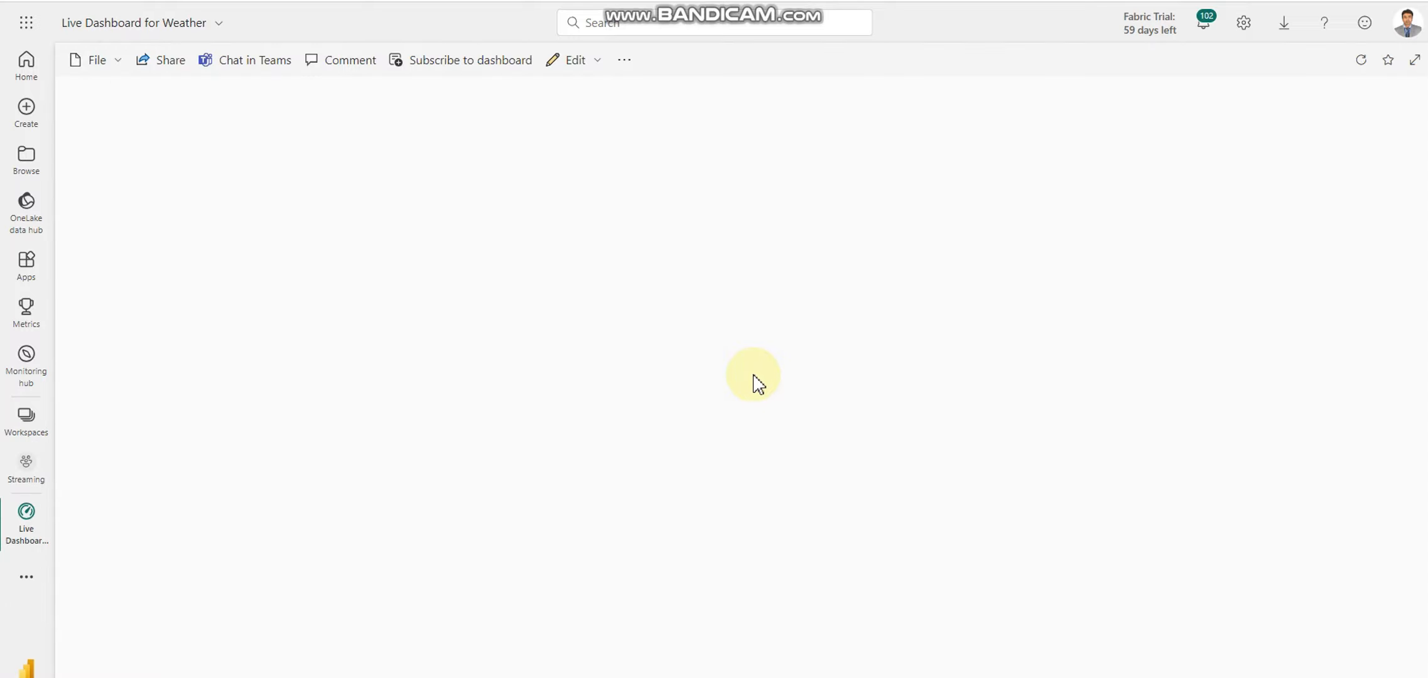
{"action": "left_click", "coordinate": [599, 62]}
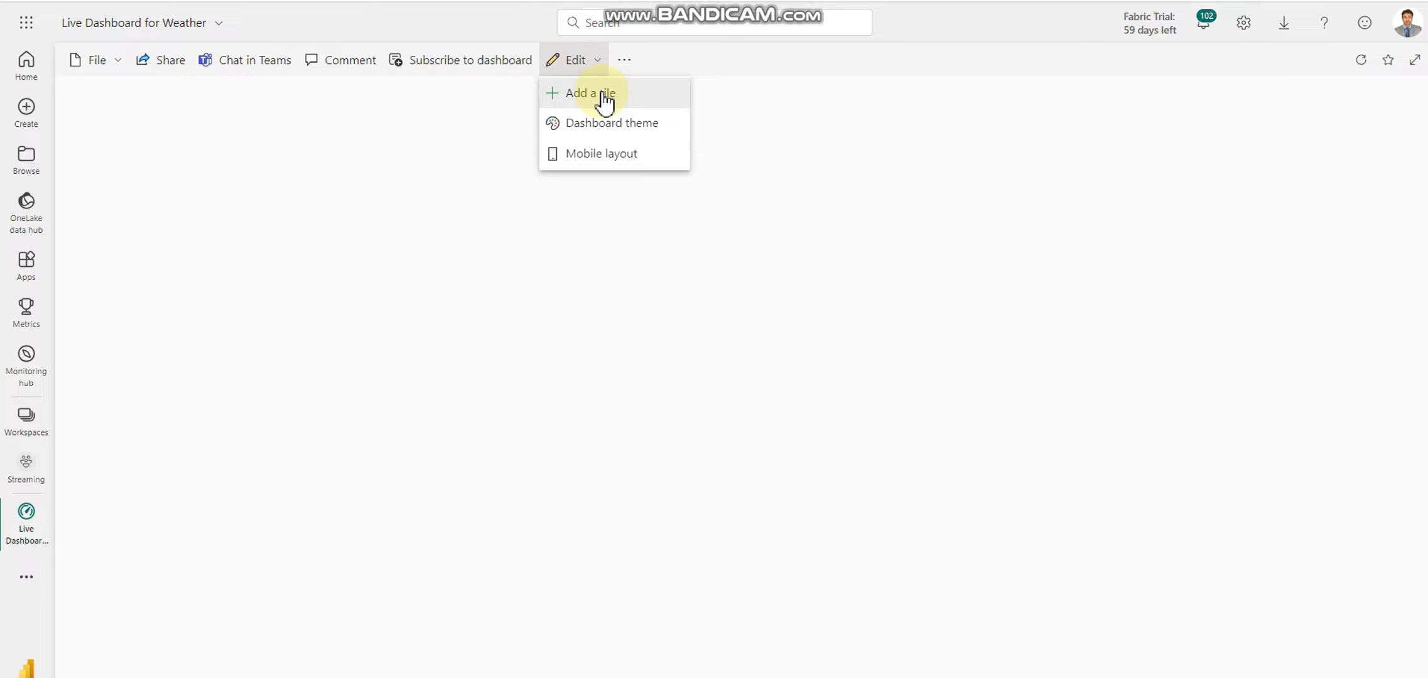
{"action": "left_click", "coordinate": [605, 101]}
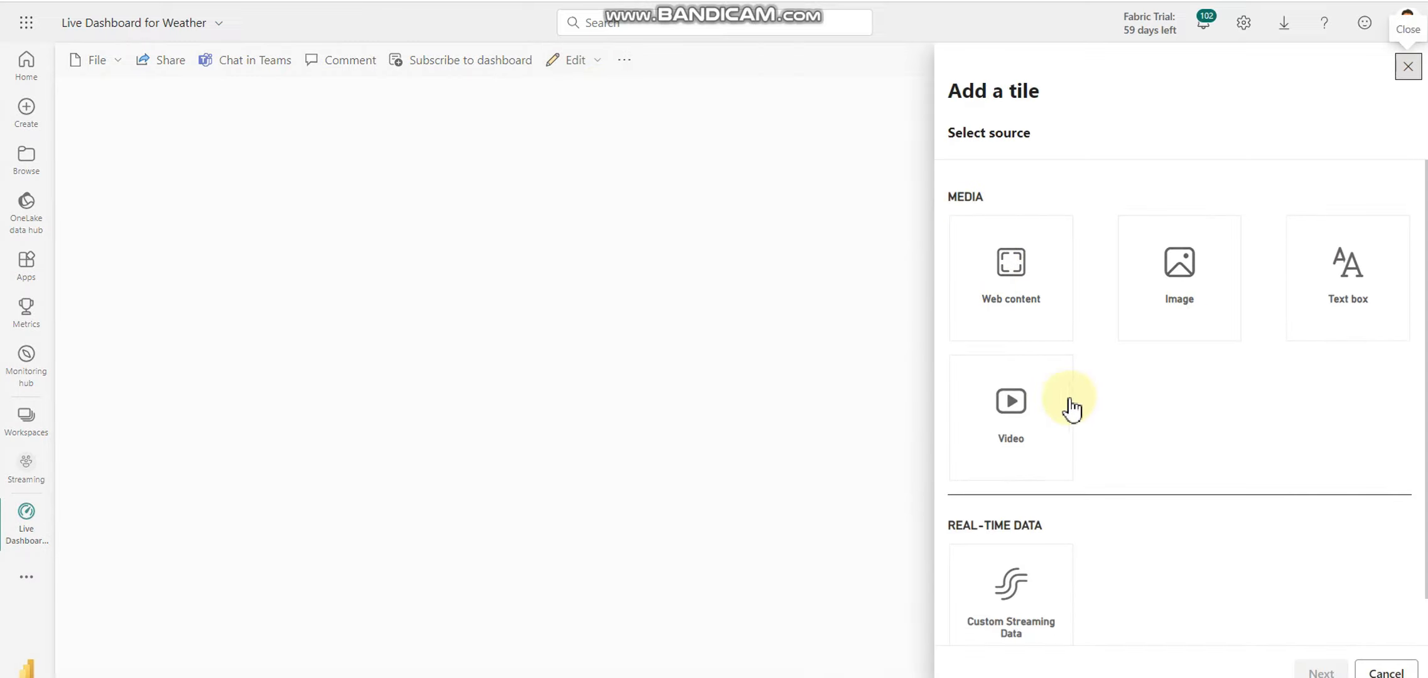
{"action": "scroll", "coordinate": [1125, 547], "scroll_direction": "down", "scroll_amount": 1}
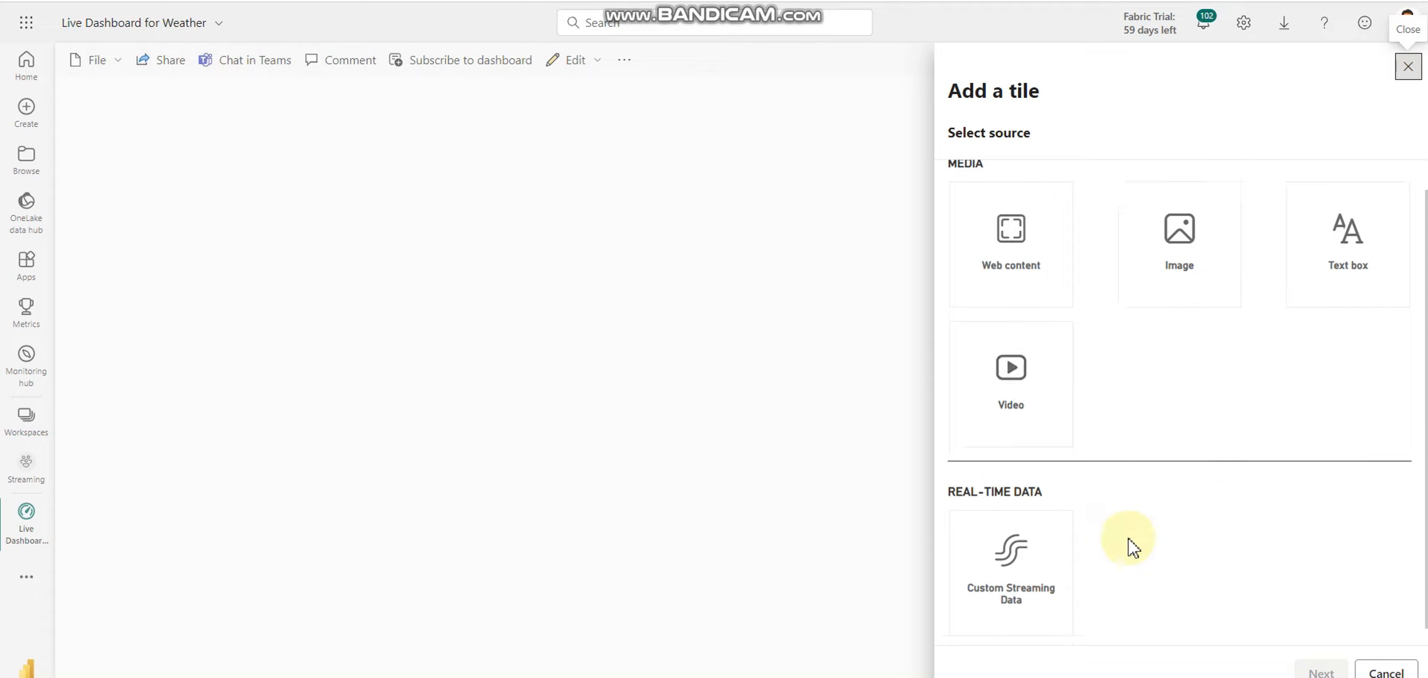
{"action": "left_click", "coordinate": [1024, 568]}
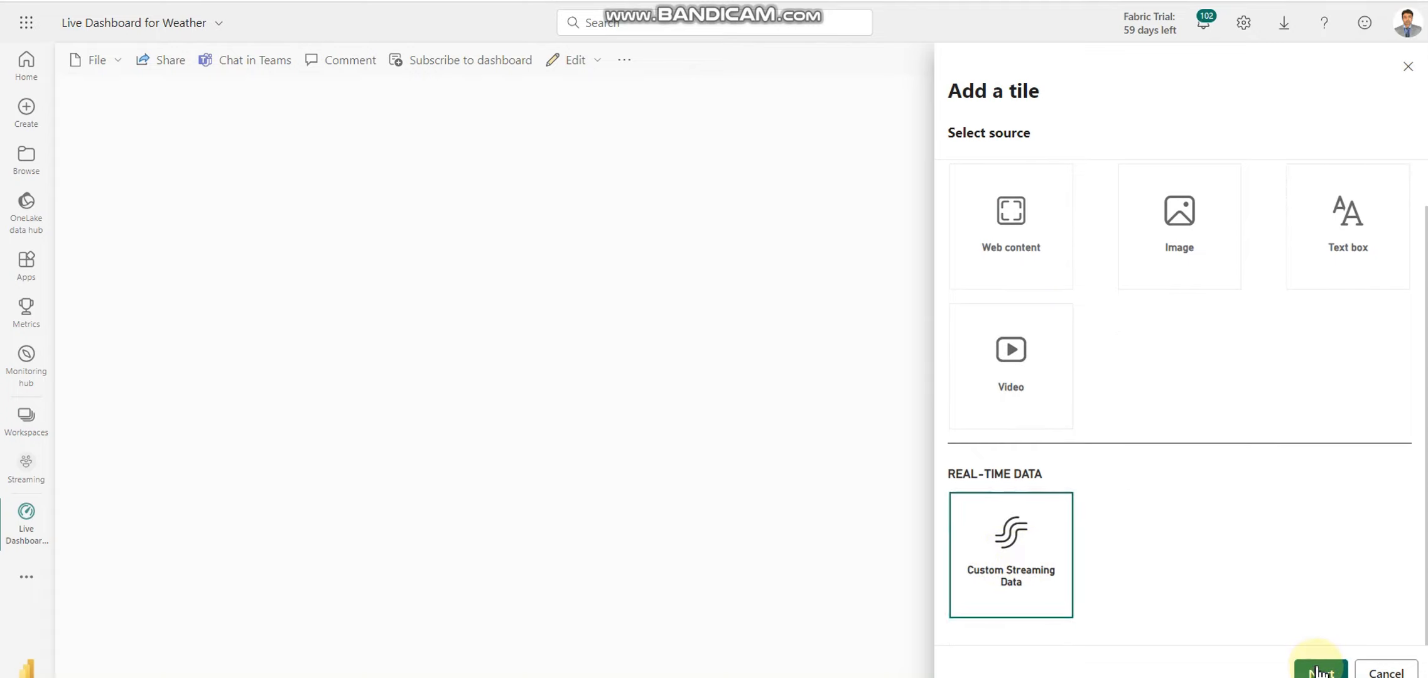
{"action": "left_click", "coordinate": [1318, 670]}
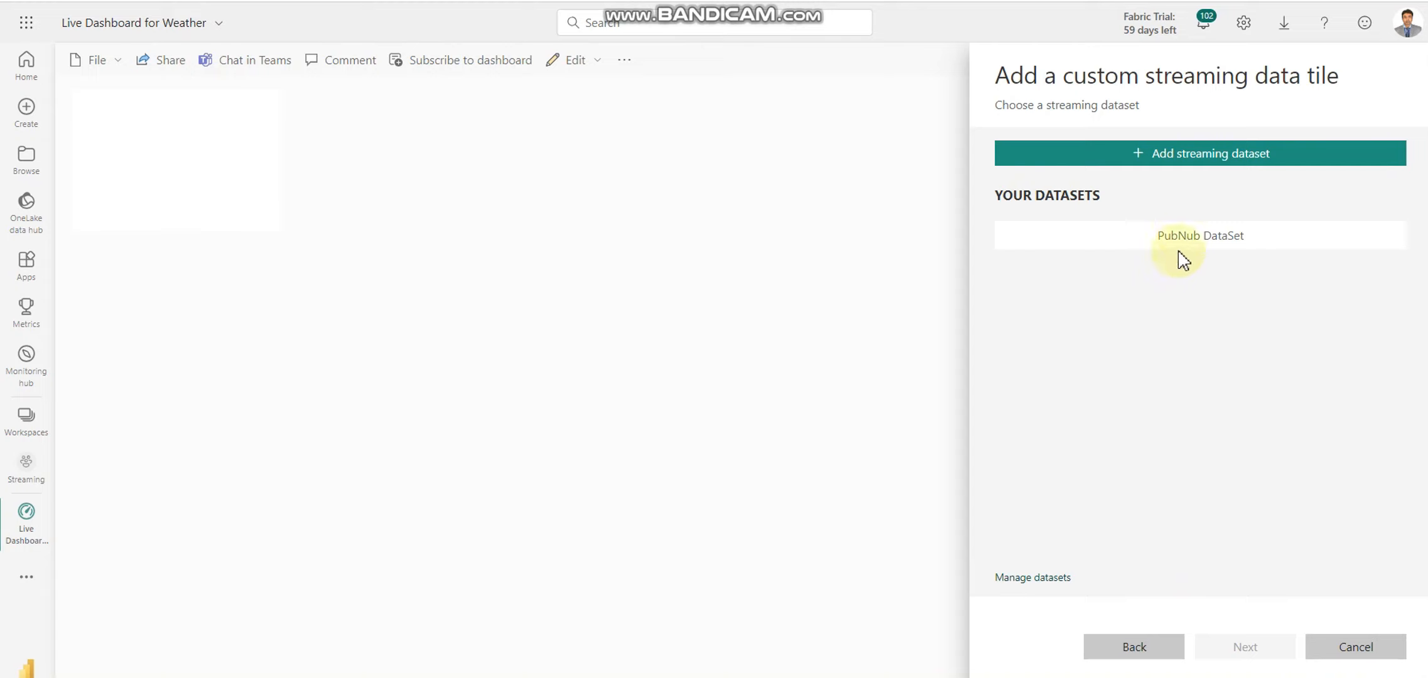
{"action": "left_click", "coordinate": [1184, 156]}
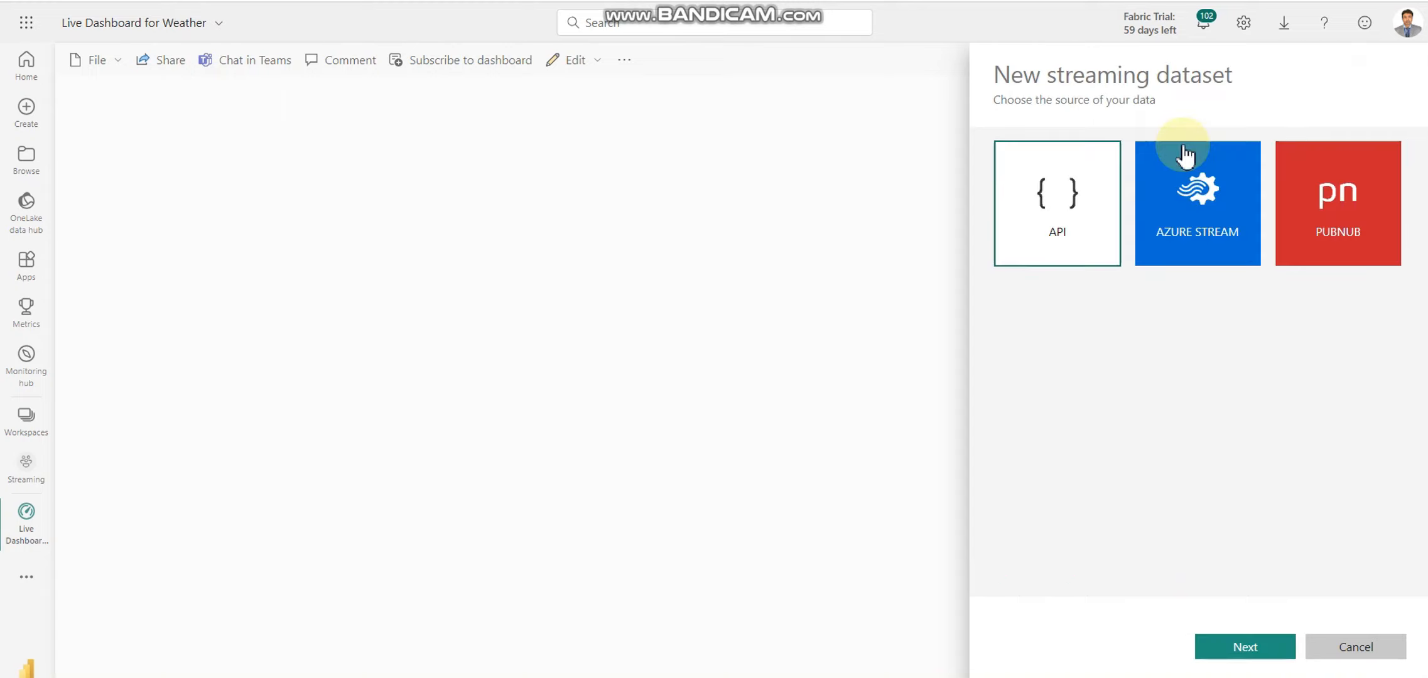
{"action": "left_click", "coordinate": [1369, 655]}
Step: Start a Custom Streaming Data tile on the empty dashboard, using PubNub DataSet as its source
{"action": "left_click", "coordinate": [576, 63]}
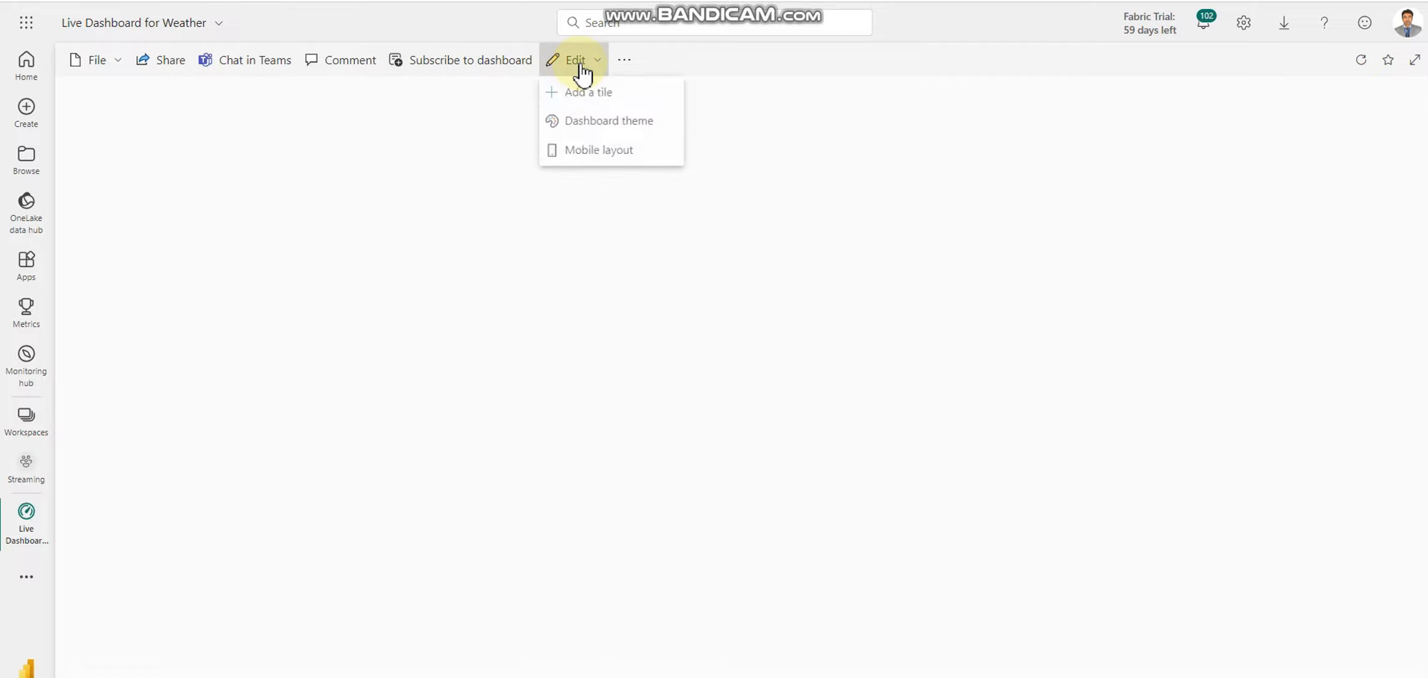
{"action": "left_click", "coordinate": [589, 92]}
{"action": "left_click", "coordinate": [1010, 583]}
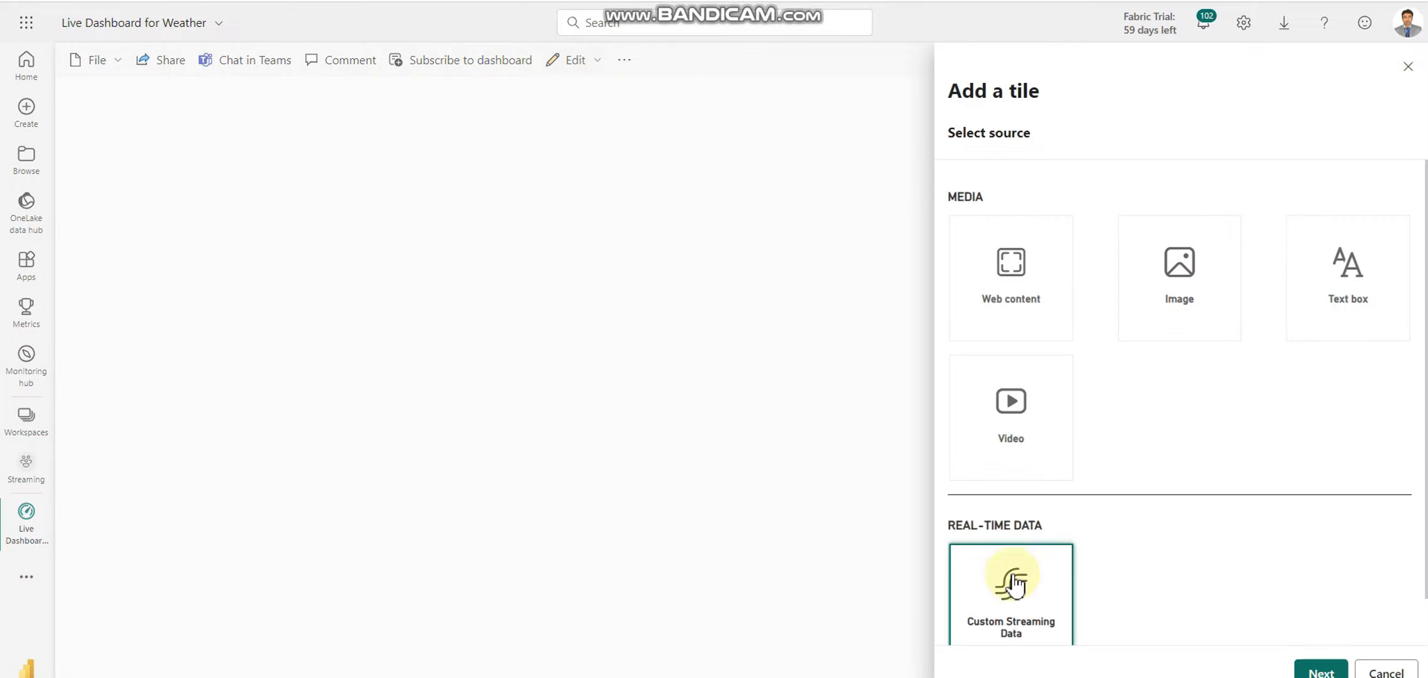
{"action": "left_click", "coordinate": [1321, 672]}
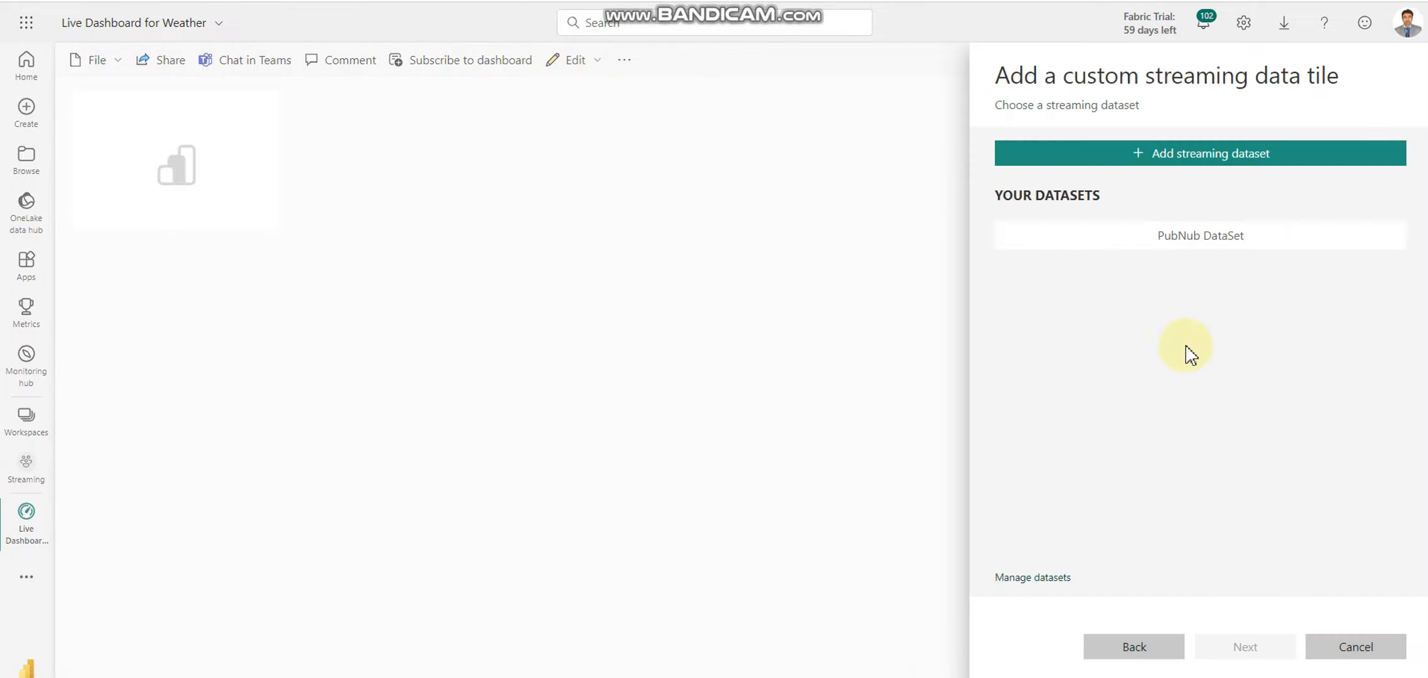
{"action": "left_click", "coordinate": [1198, 245]}
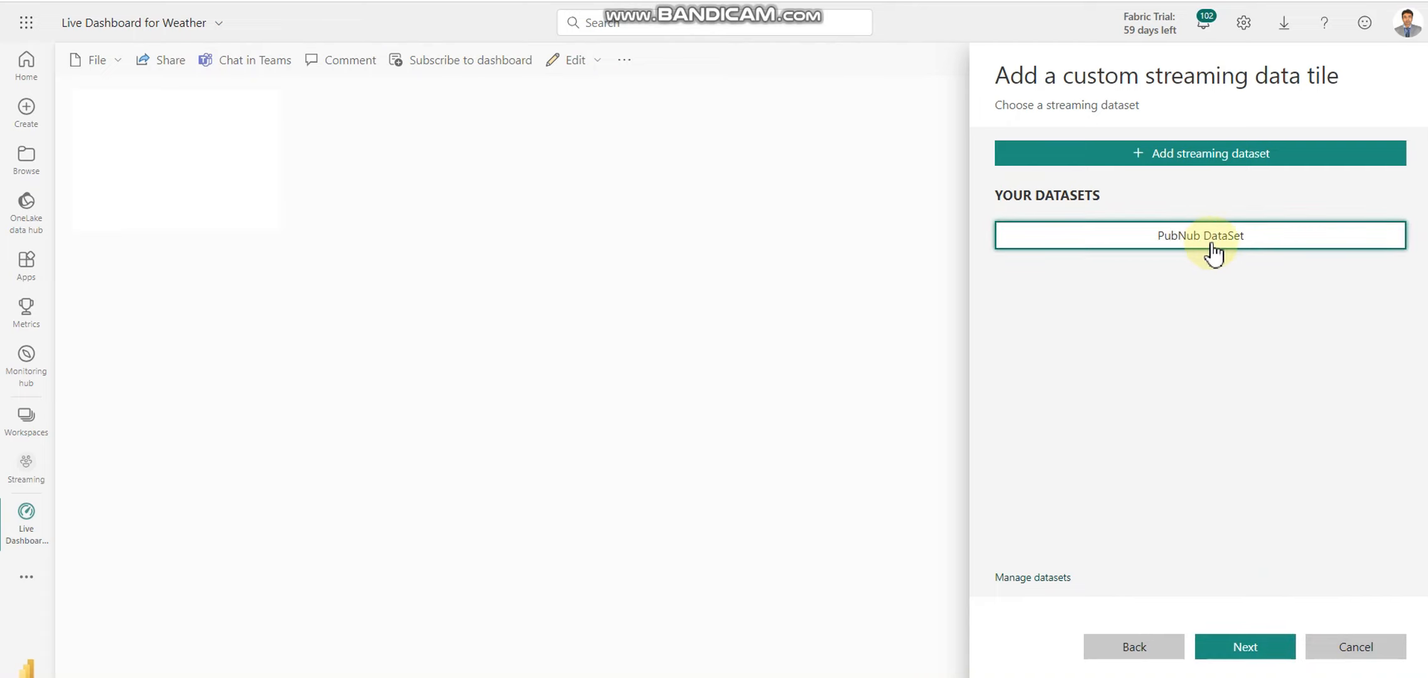
{"action": "left_click", "coordinate": [1240, 648]}
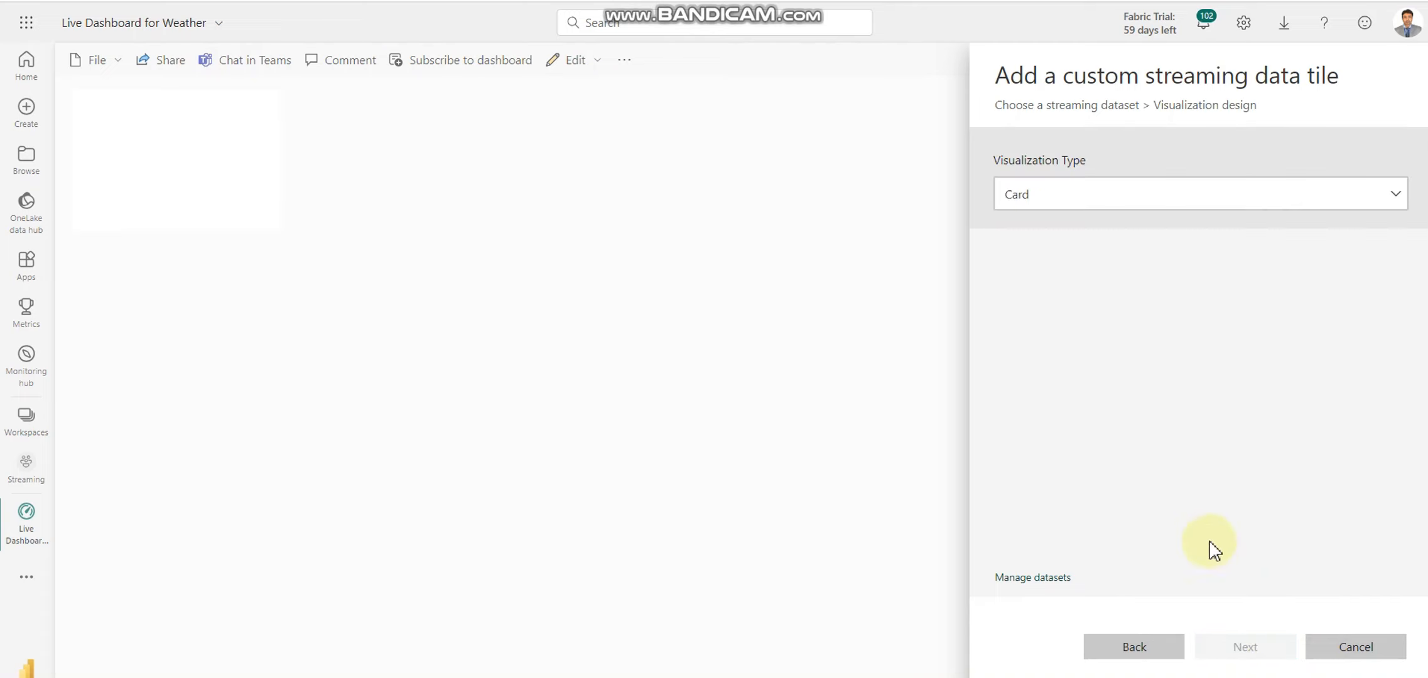
Step: Design the tile as a Card visualization with humidity as its field
{"action": "left_click", "coordinate": [1152, 197]}
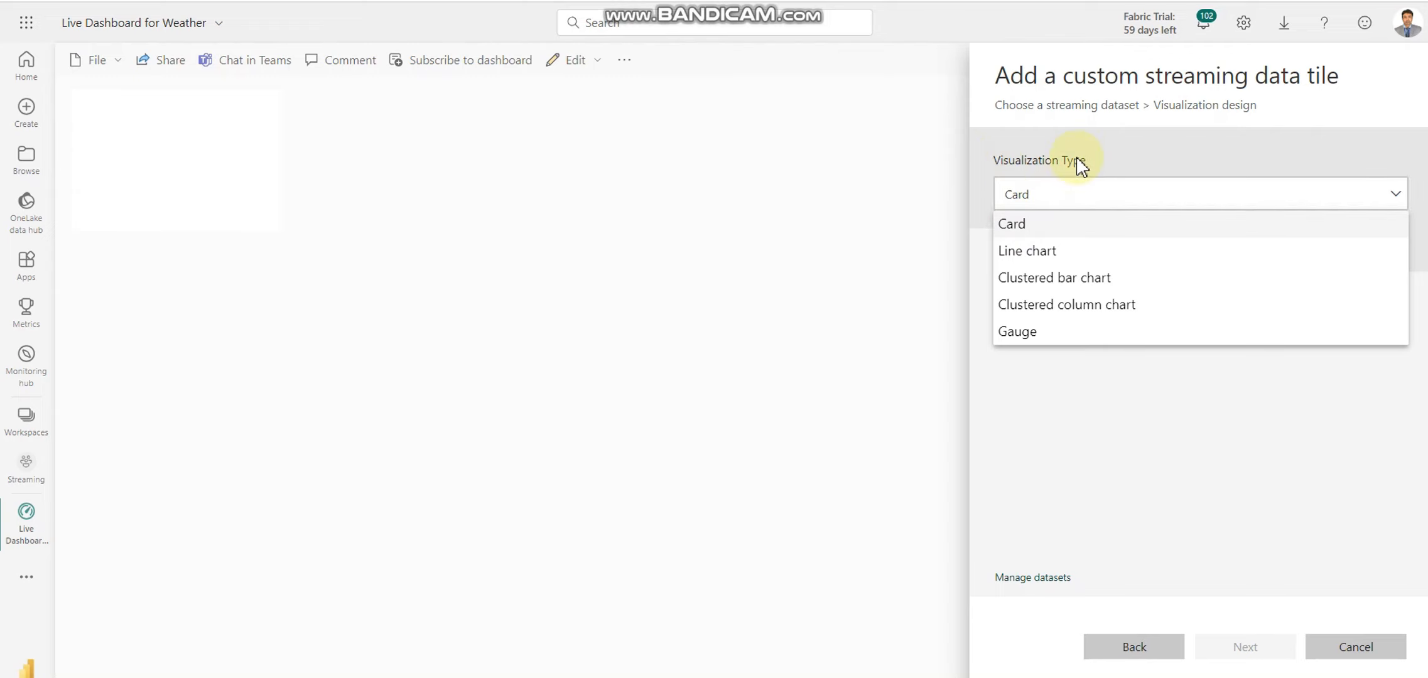
{"action": "left_click", "coordinate": [1033, 224]}
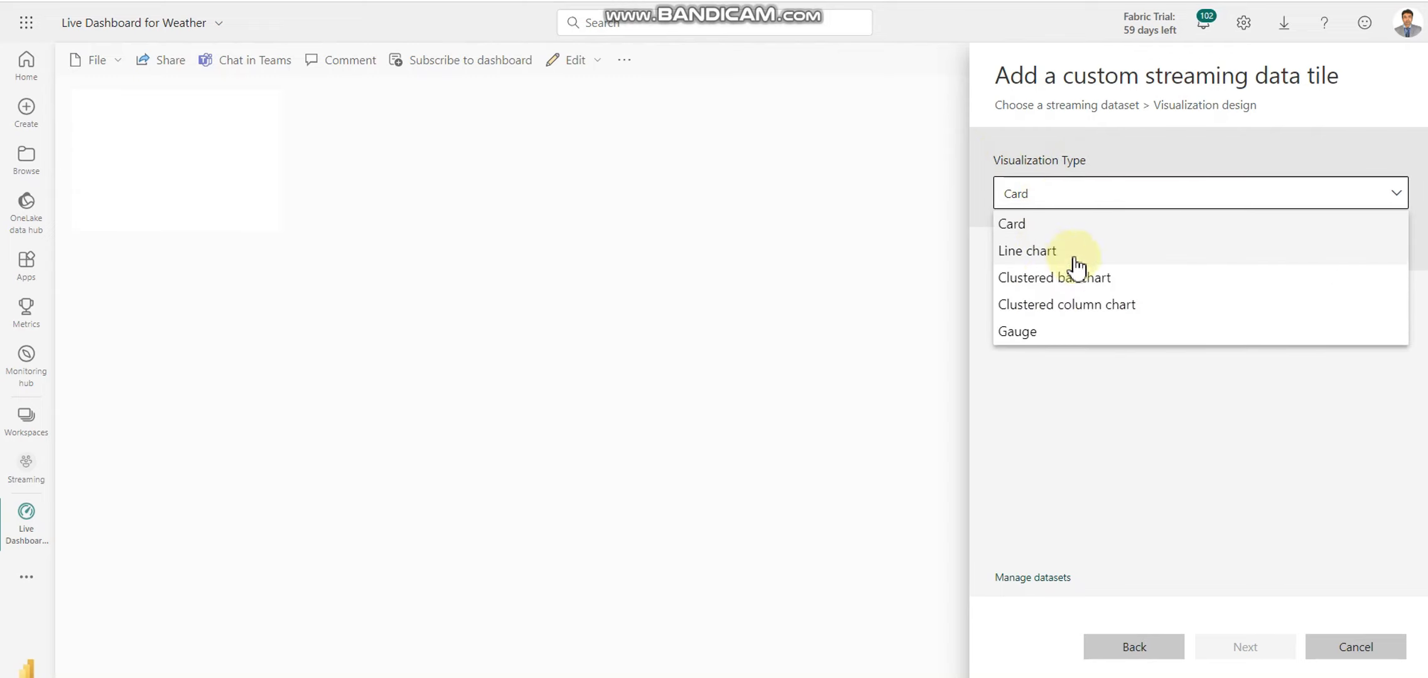
{"action": "left_click", "coordinate": [1041, 230]}
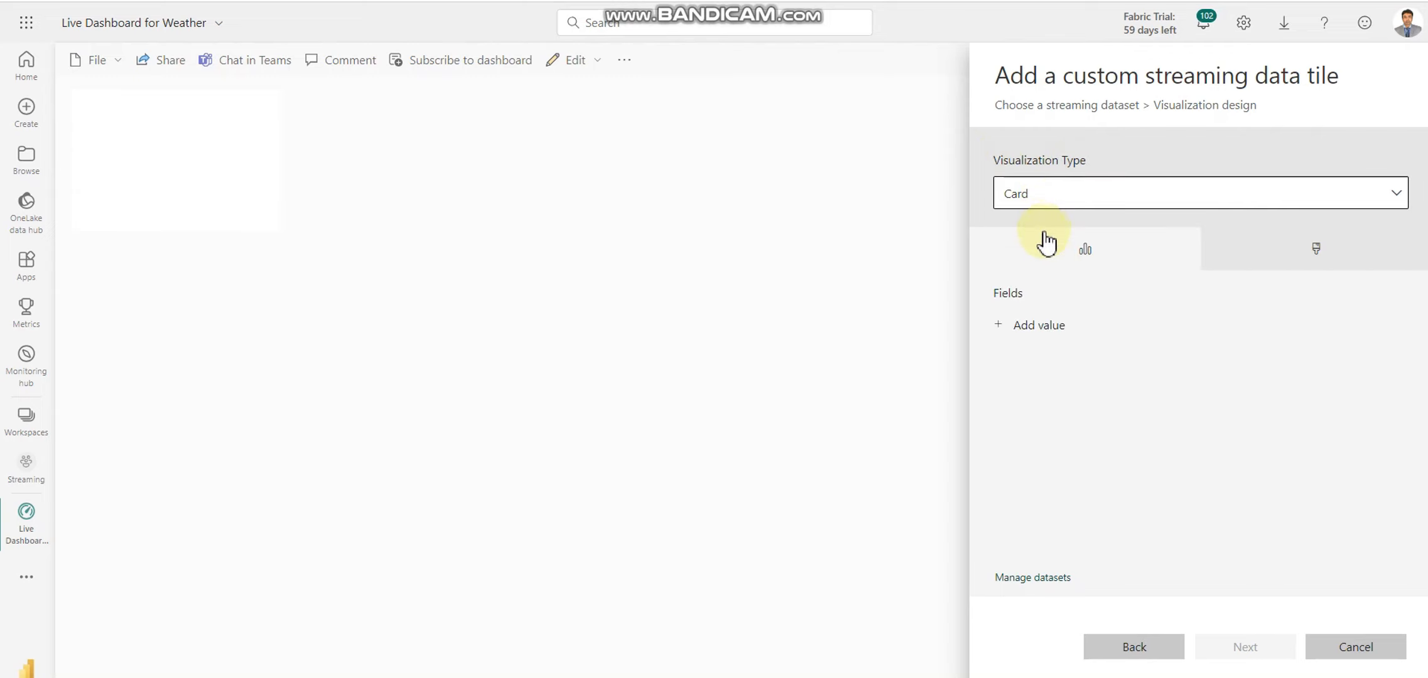
{"action": "left_click", "coordinate": [1000, 332]}
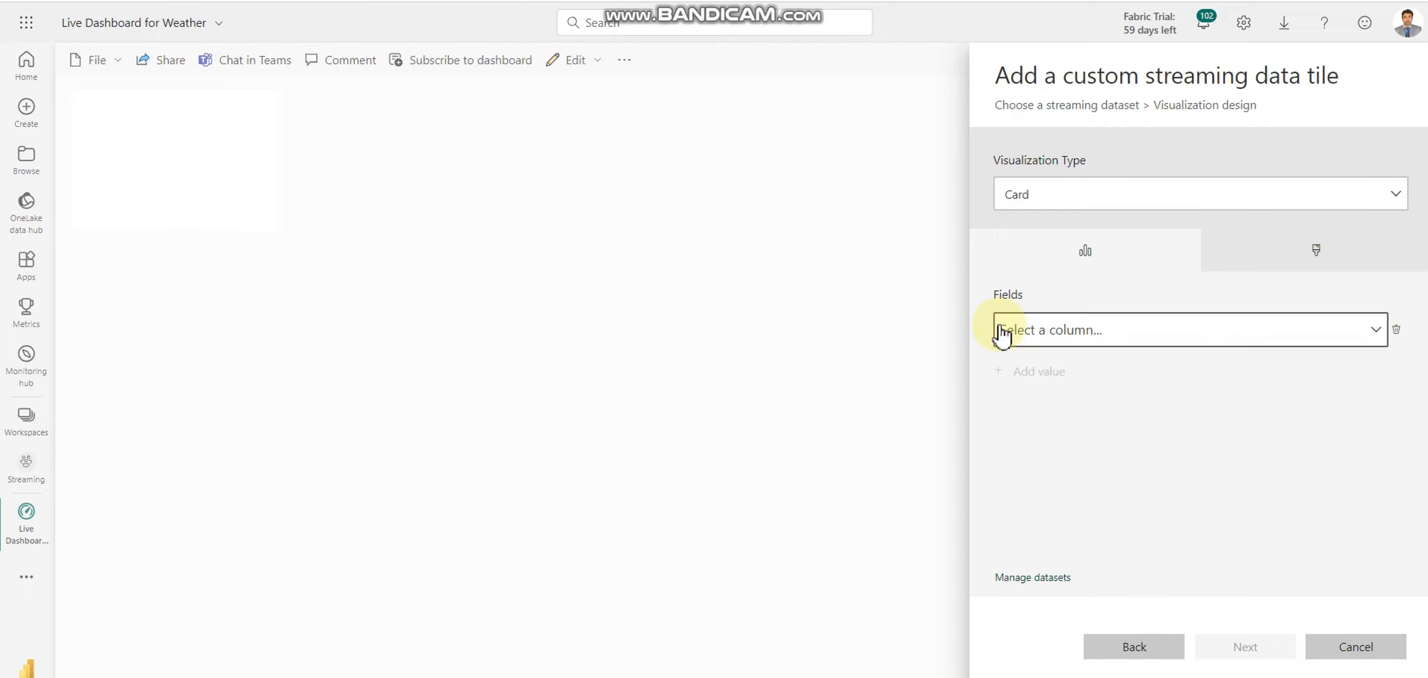
{"action": "left_click", "coordinate": [1103, 332]}
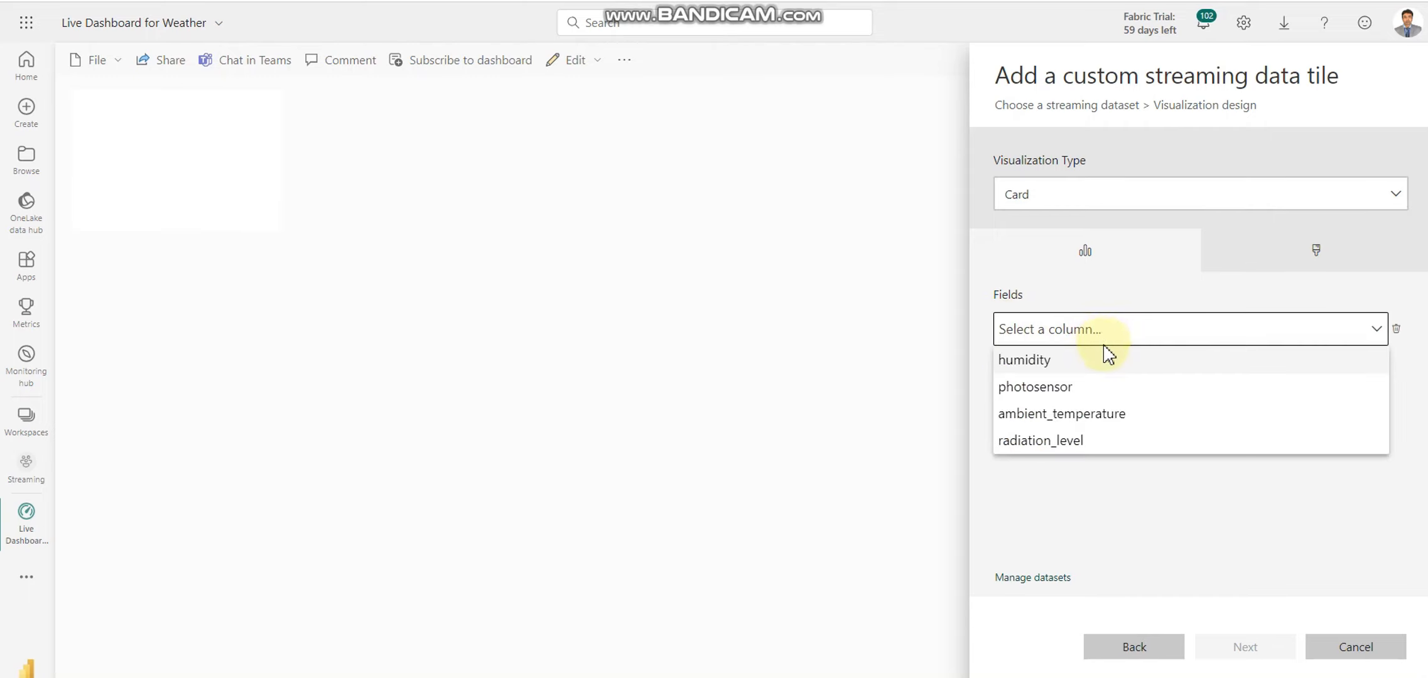
{"action": "left_click", "coordinate": [1057, 367]}
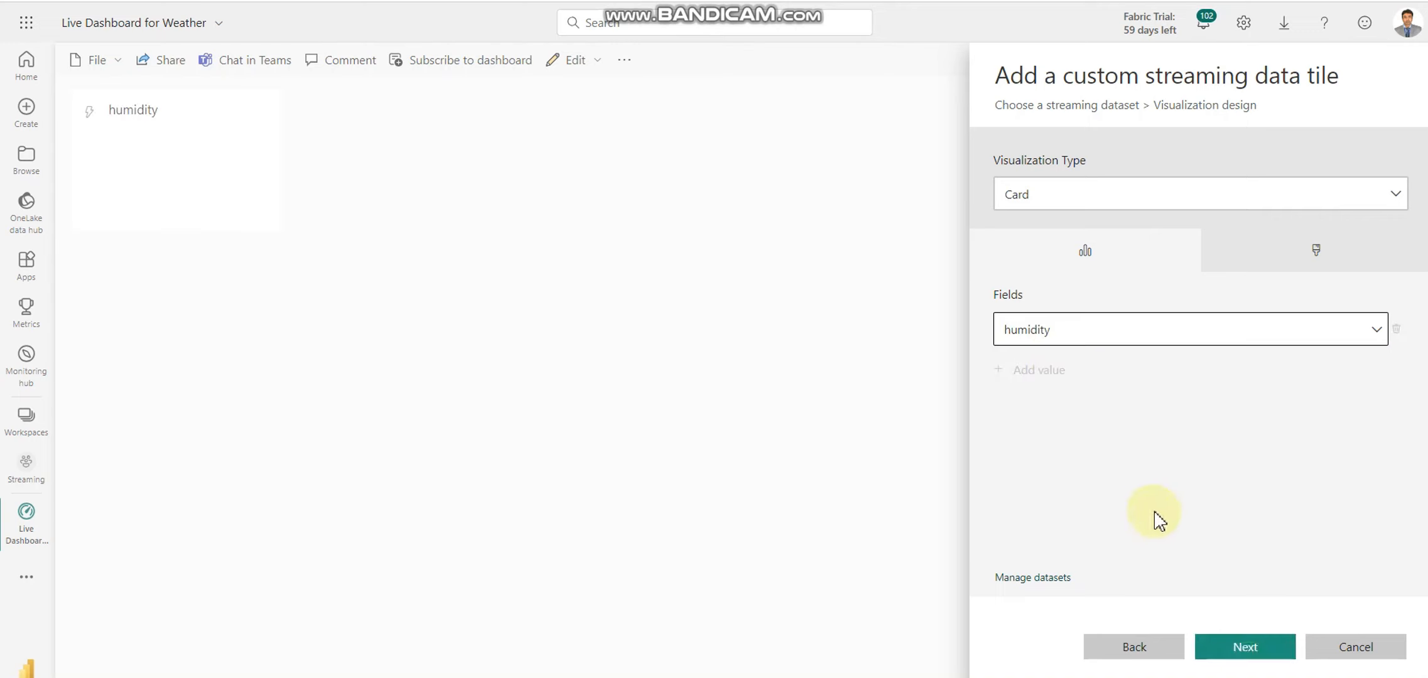
Step: Keep humidity as the tile's title, leave its subtitle empty and apply the tile to the dashboard
{"action": "left_click", "coordinate": [1245, 647]}
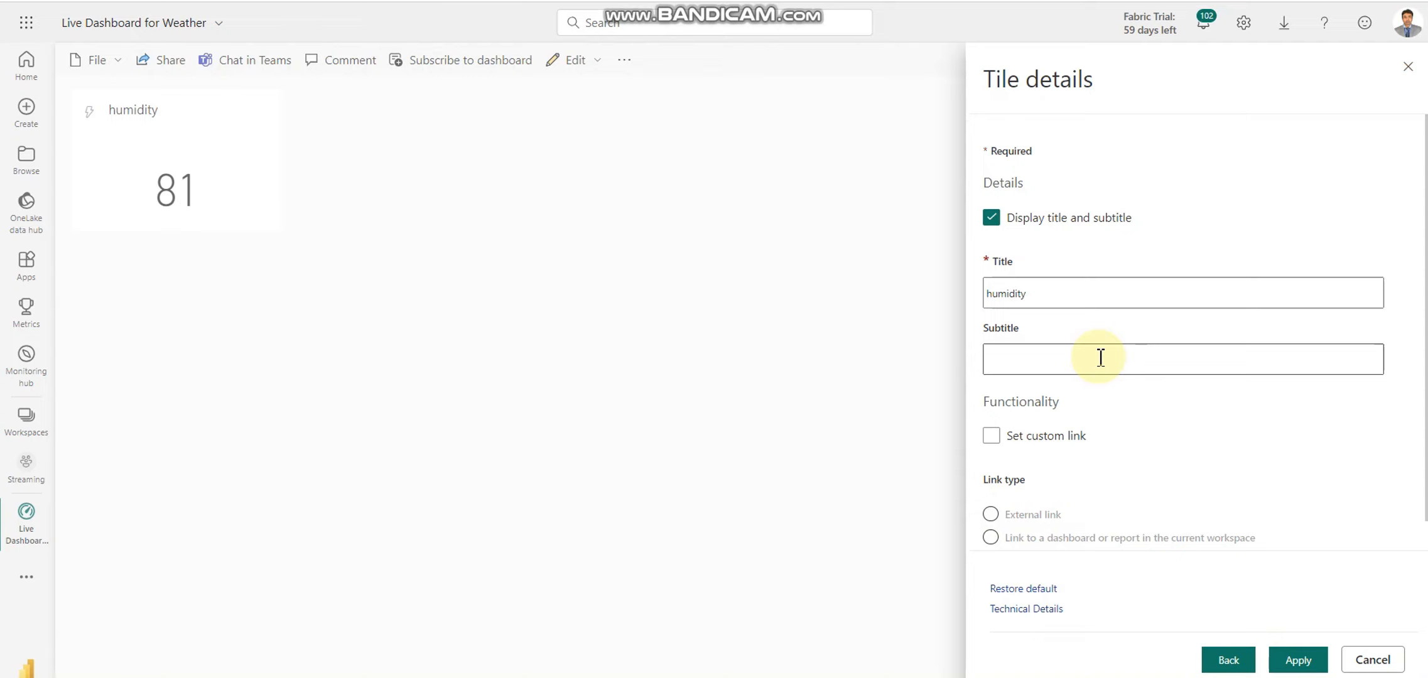
{"action": "left_click", "coordinate": [1058, 293]}
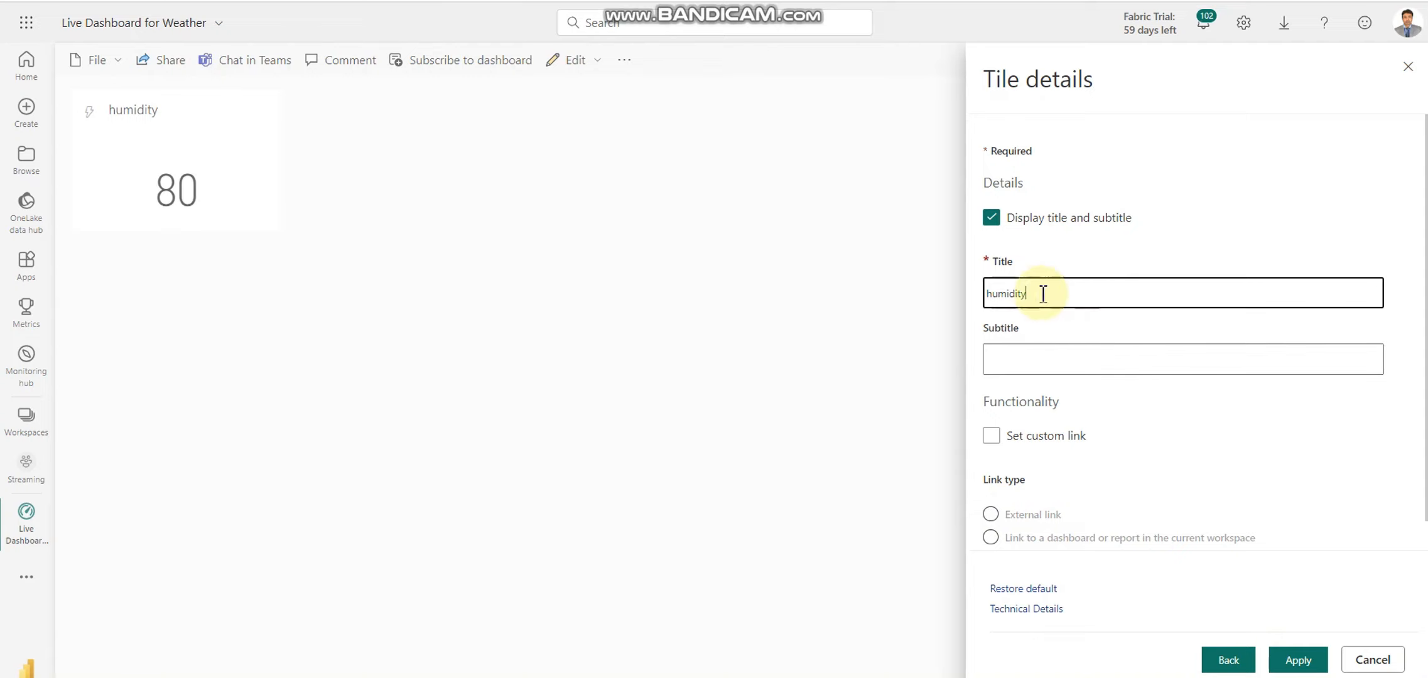
{"action": "left_click_drag", "start_coordinate": [1039, 292], "coordinate": [951, 301]}
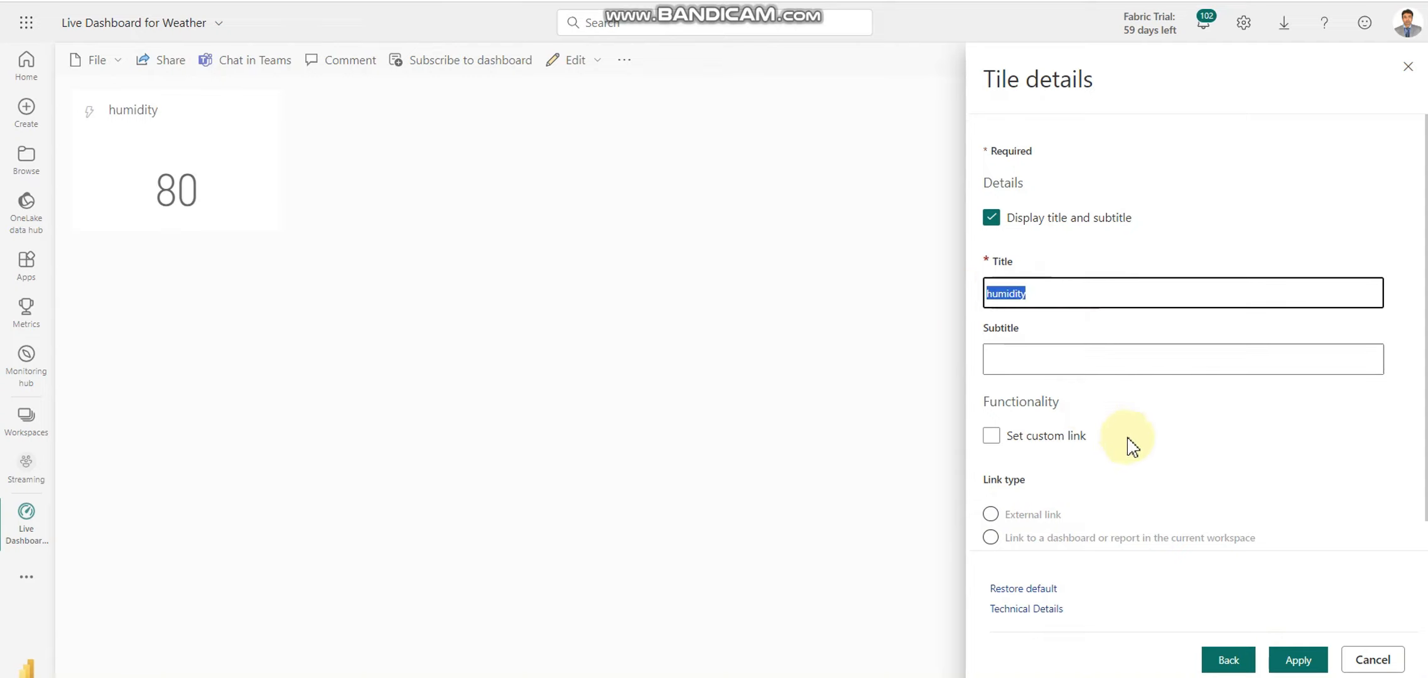
{"action": "left_click", "coordinate": [1297, 660]}
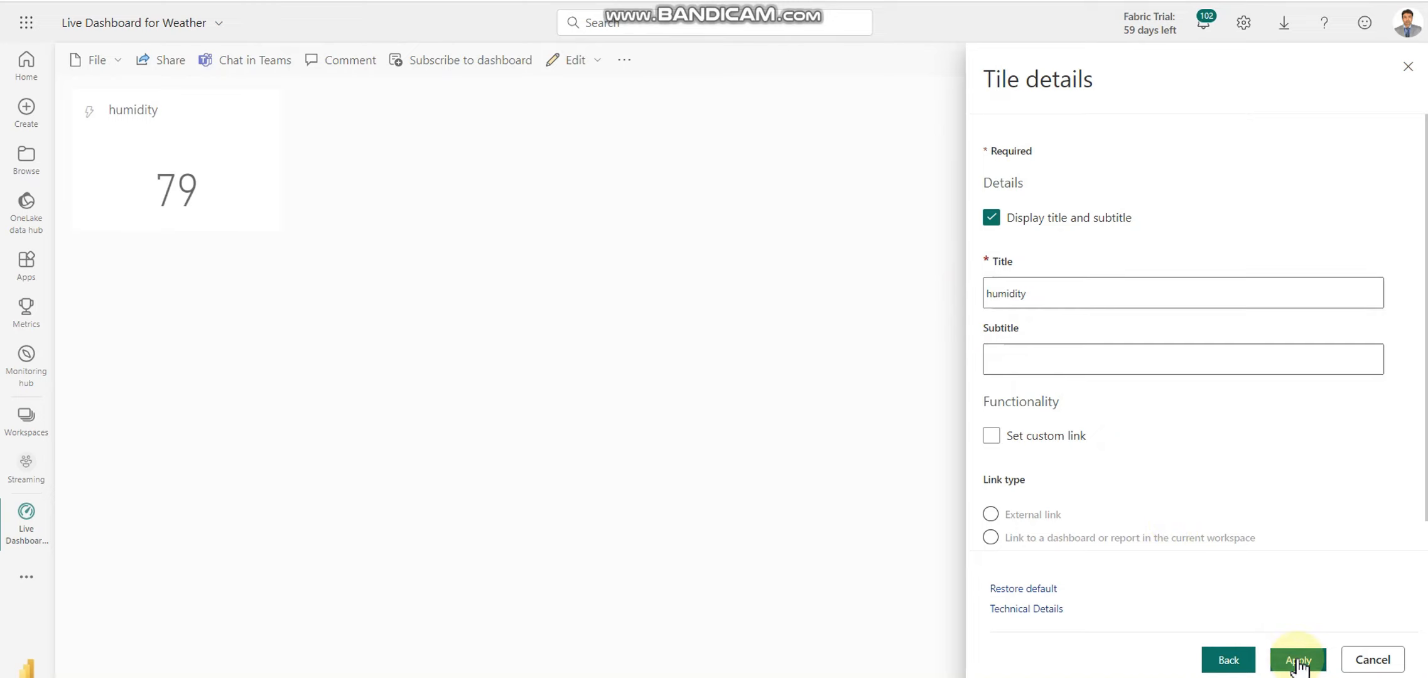
Step: Start a second Custom Streaming Data tile for the dashboard, based on PubNub DataSet
{"action": "left_click", "coordinate": [600, 67]}
{"action": "left_click", "coordinate": [592, 94]}
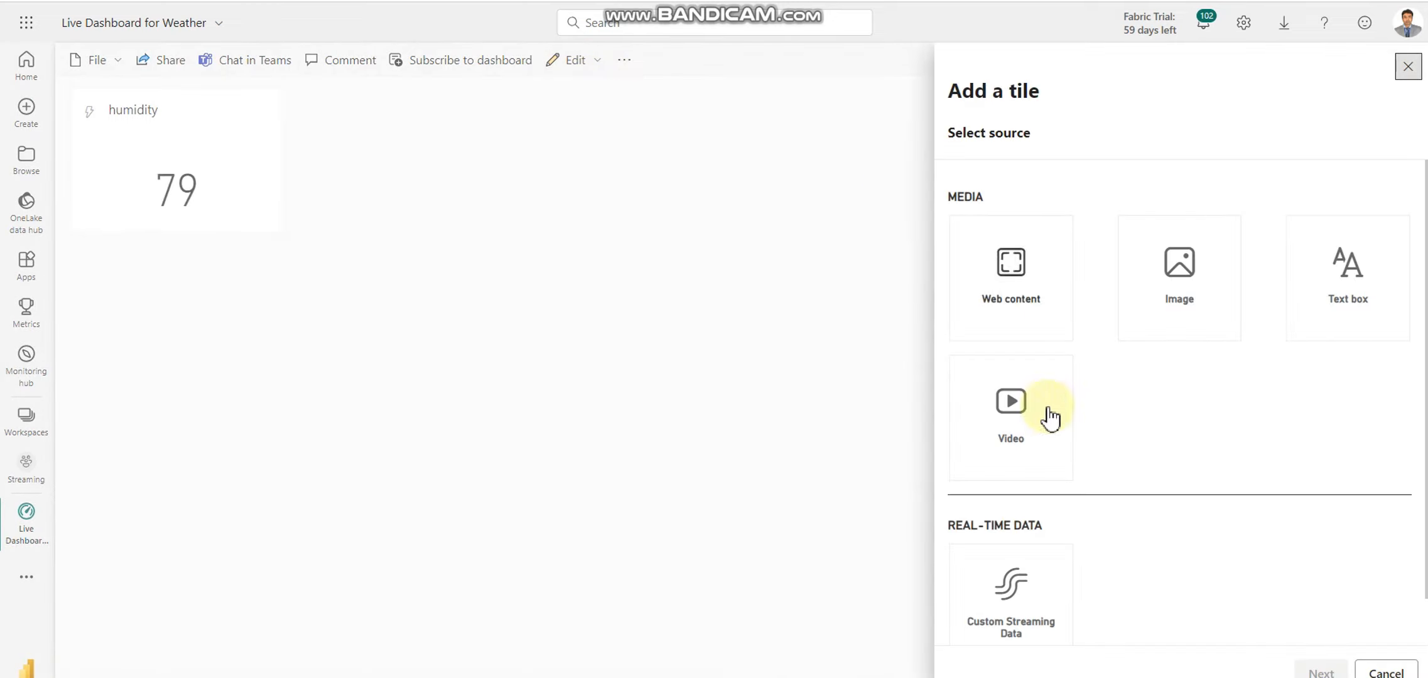
{"action": "left_click", "coordinate": [1012, 587]}
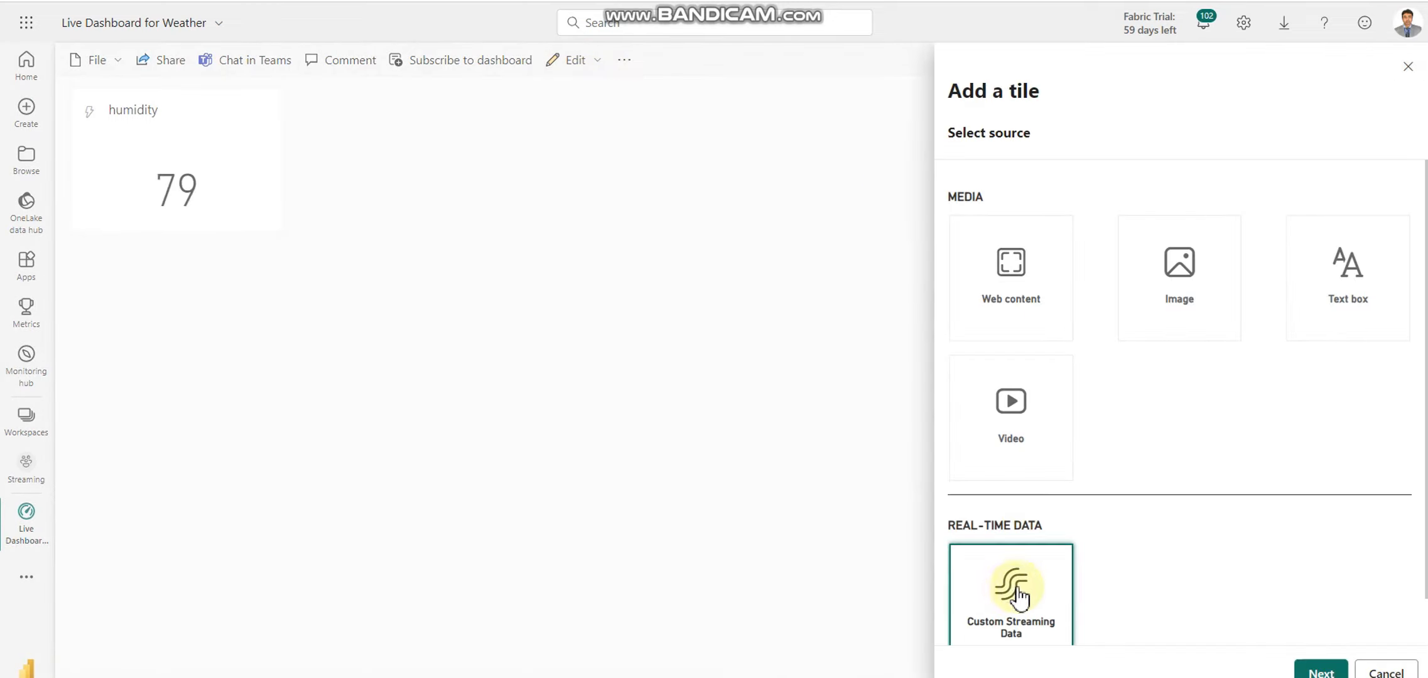
{"action": "left_click", "coordinate": [1315, 670]}
{"action": "left_click", "coordinate": [1179, 251]}
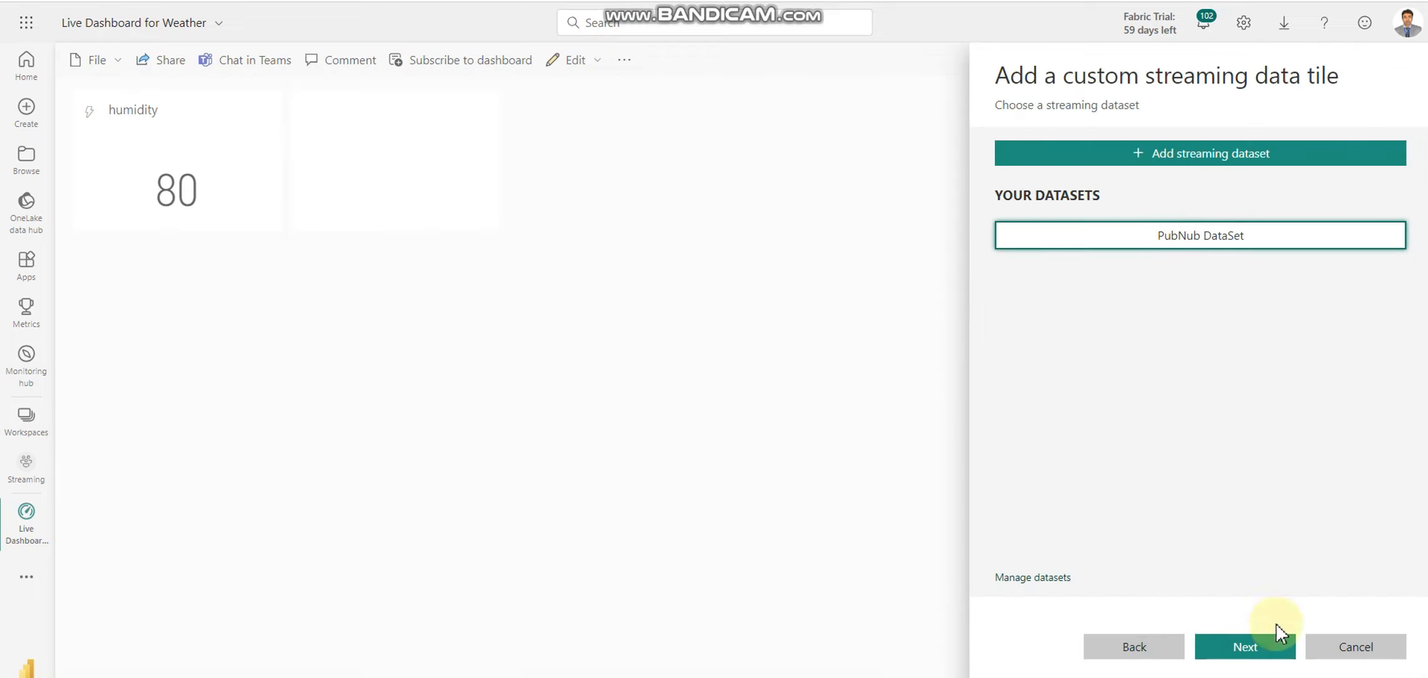
{"action": "left_click", "coordinate": [1258, 658]}
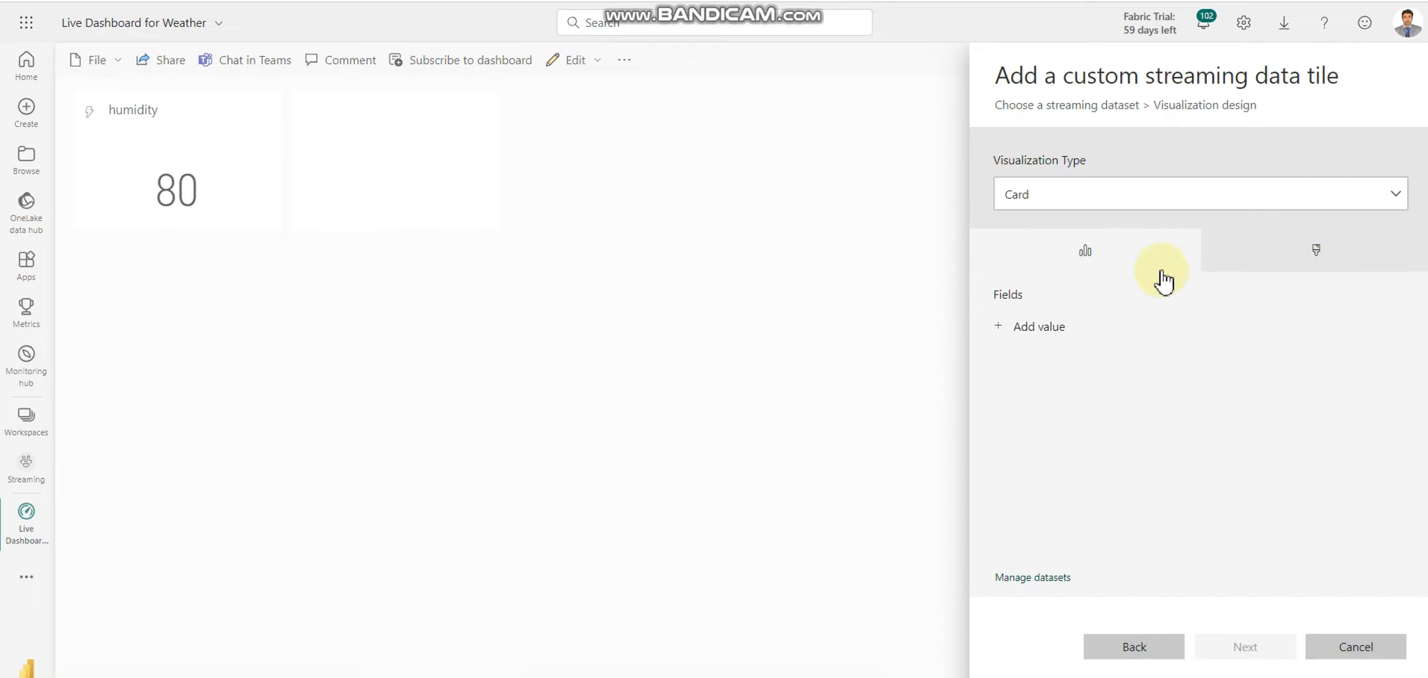
Step: Set photosensor as the second tile's Card field and apply the tile with its default title
{"action": "left_click", "coordinate": [1318, 258]}
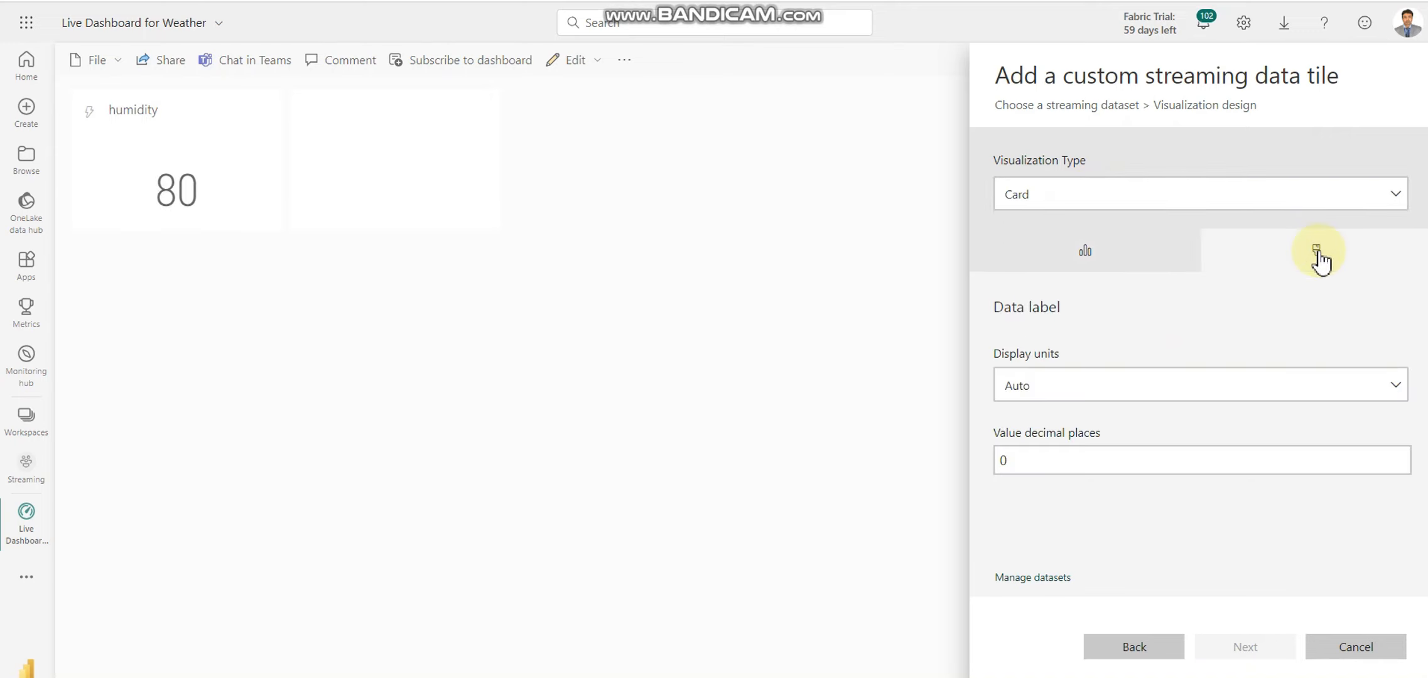
{"action": "left_click", "coordinate": [1099, 260]}
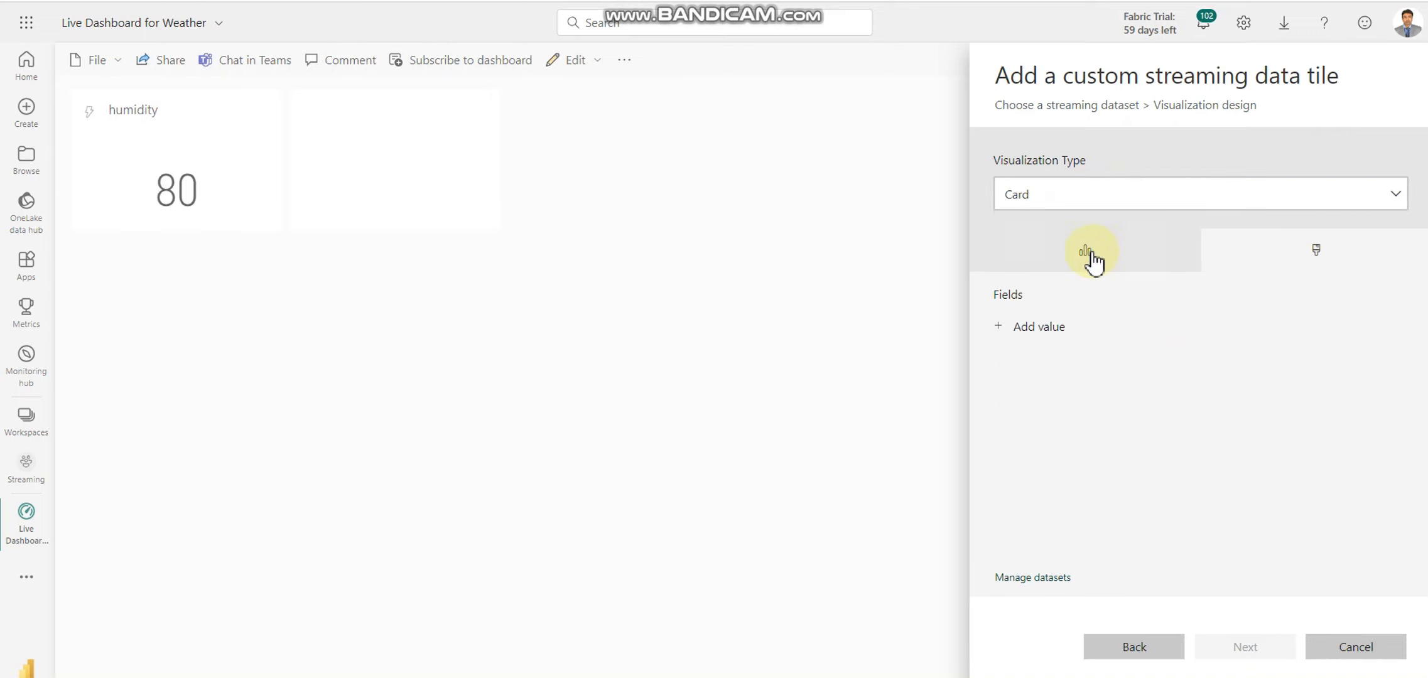
{"action": "left_click", "coordinate": [1038, 328]}
{"action": "left_click", "coordinate": [1060, 329]}
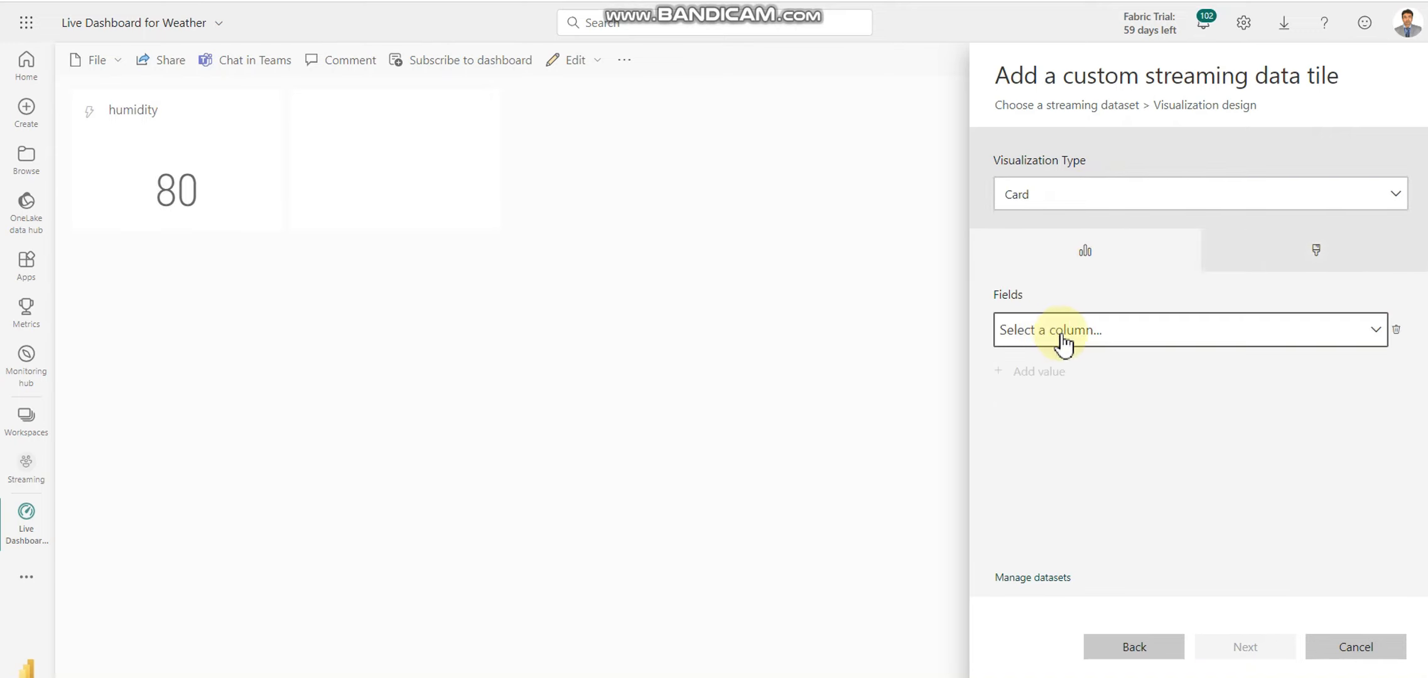
{"action": "left_click", "coordinate": [1015, 385]}
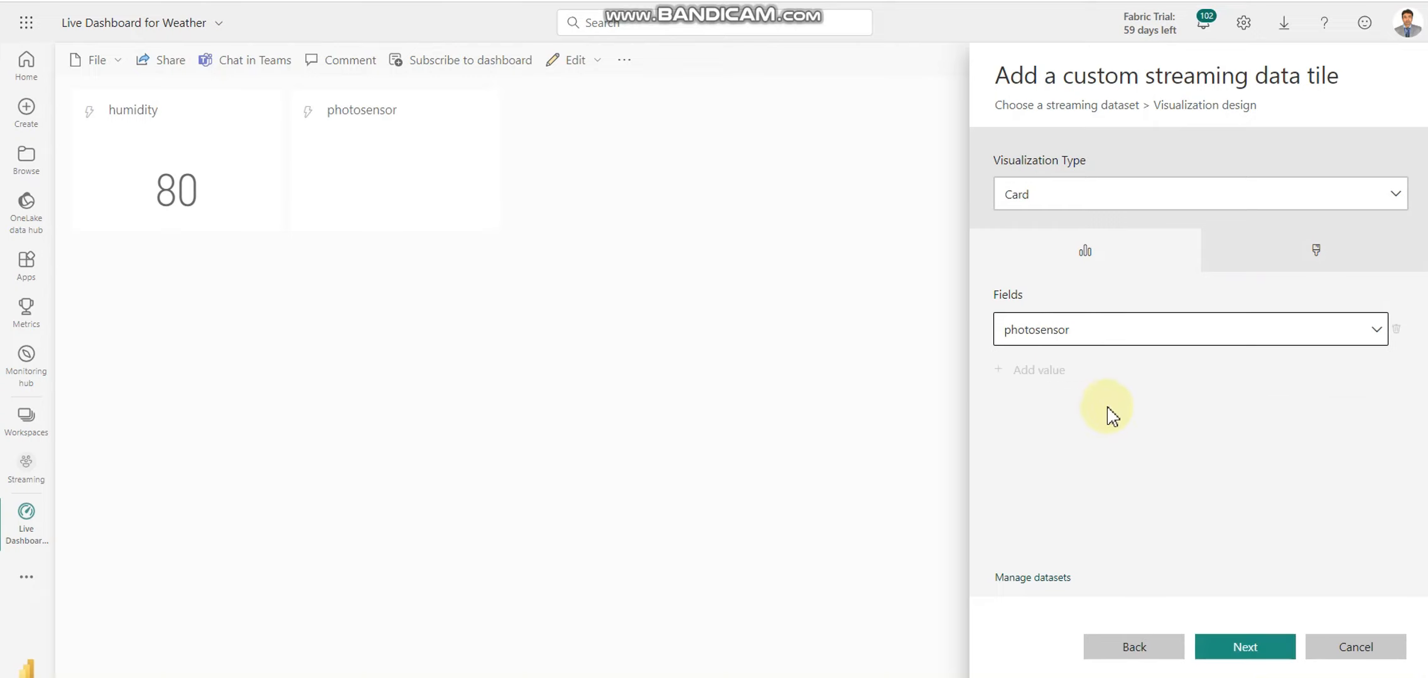
{"action": "left_click", "coordinate": [1242, 646]}
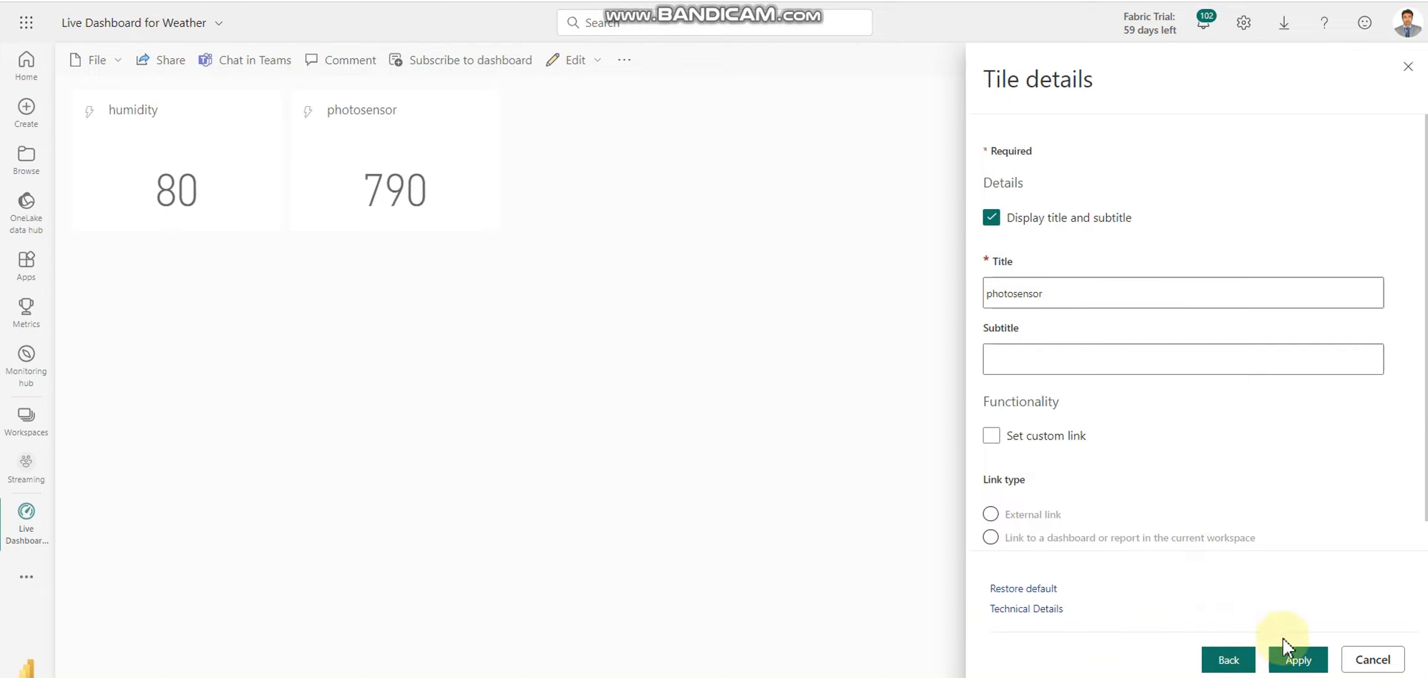
{"action": "left_click", "coordinate": [1297, 659]}
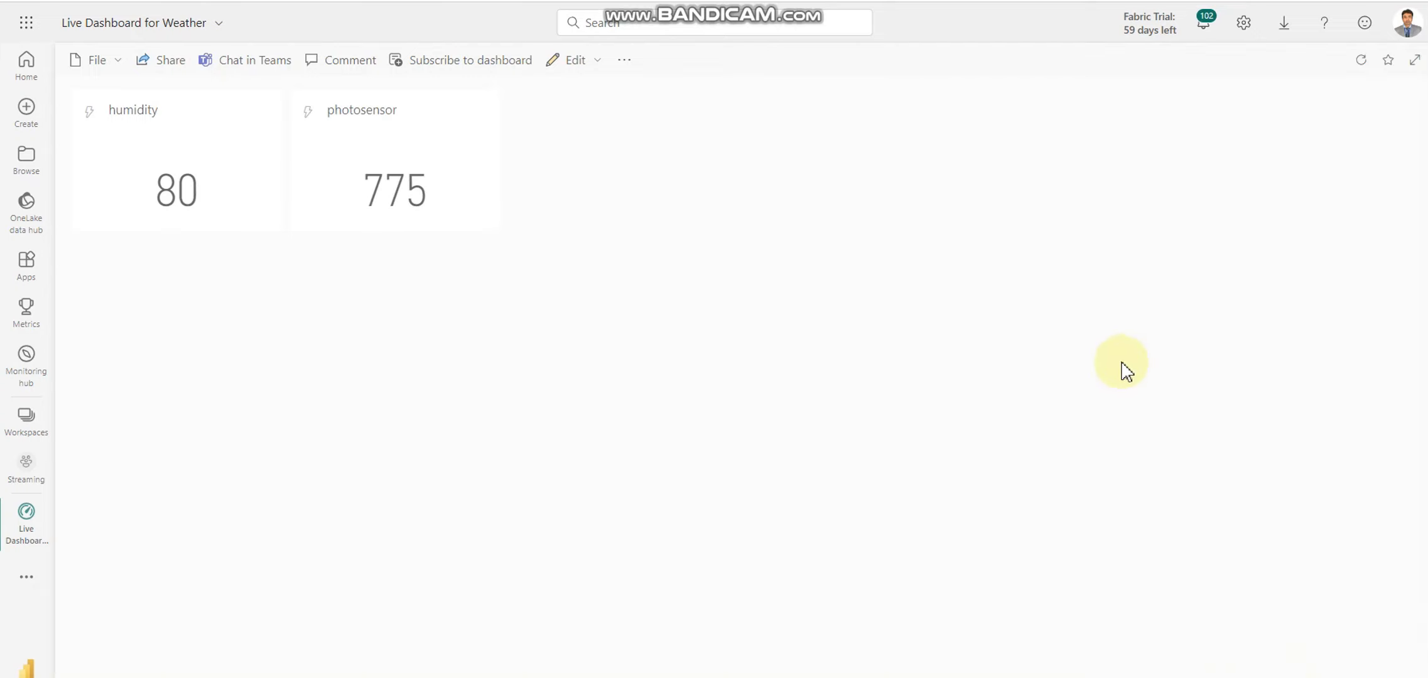
{"action": "left_click", "coordinate": [587, 60]}
{"action": "left_click", "coordinate": [601, 94]}
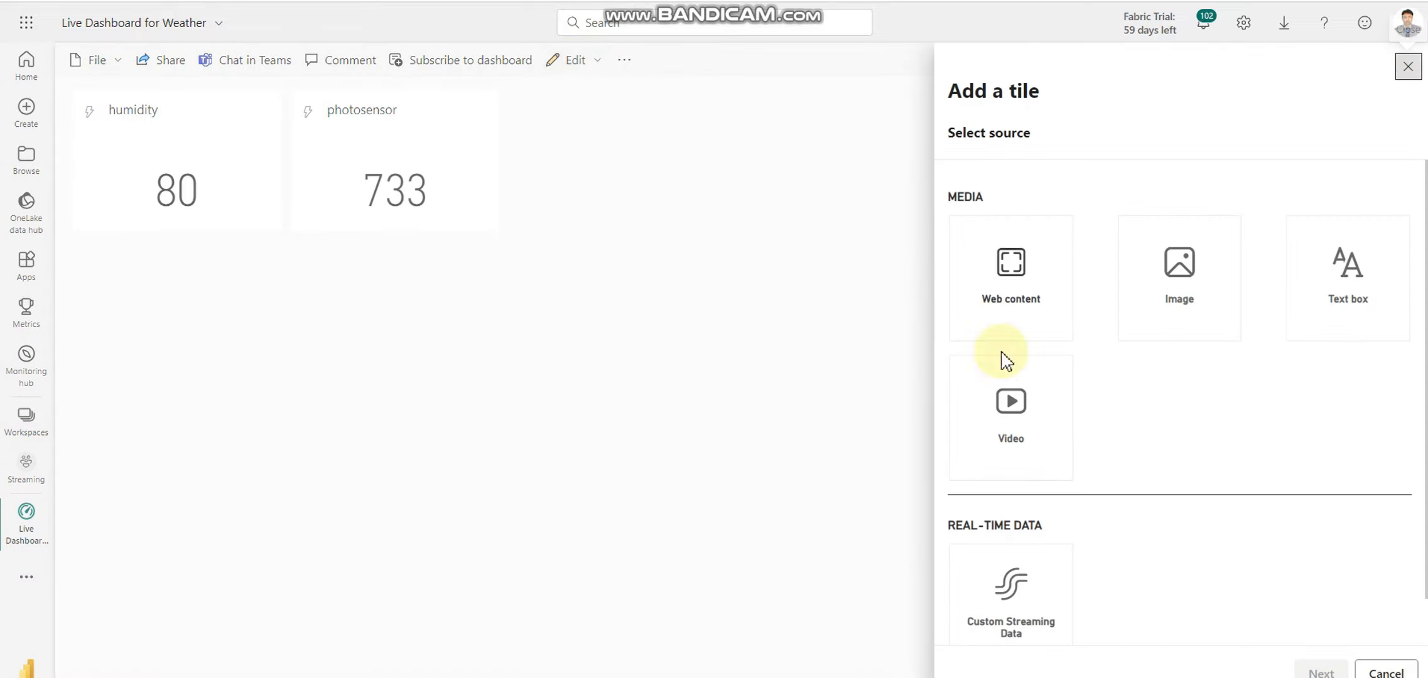
{"action": "left_click", "coordinate": [1007, 581]}
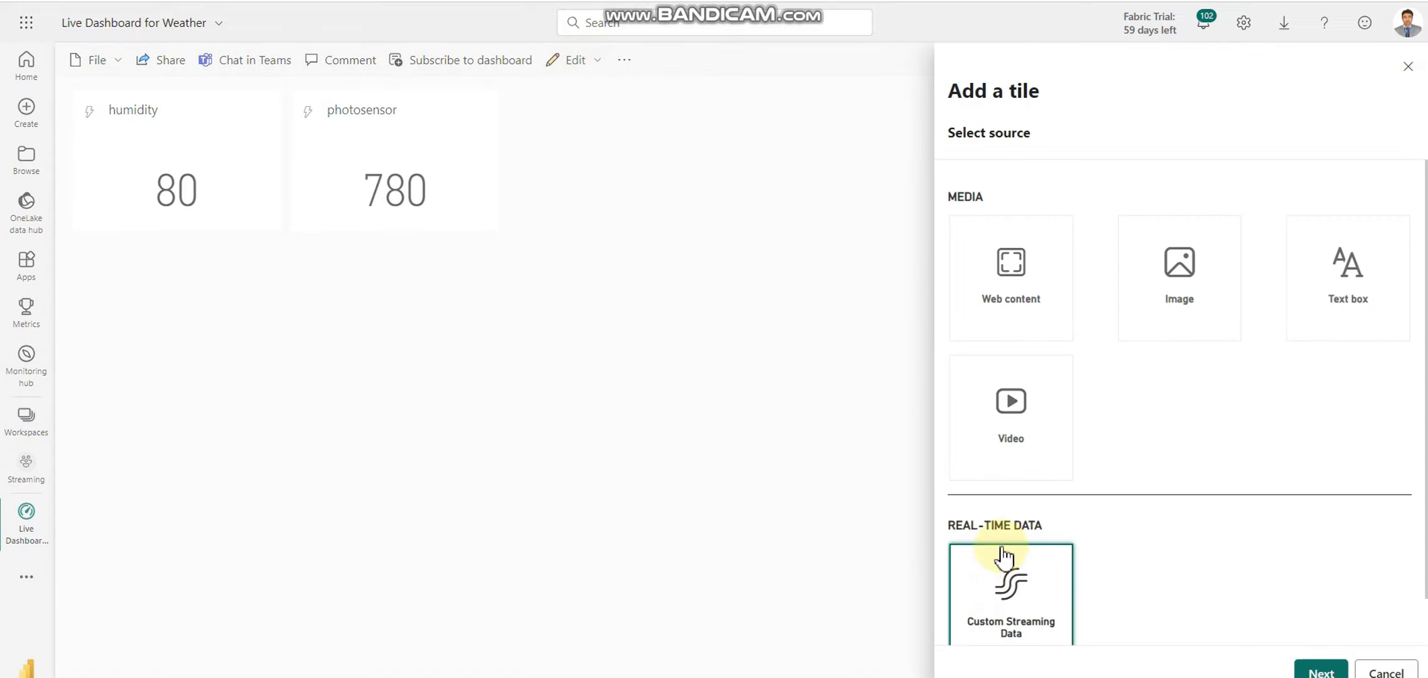
{"action": "left_click", "coordinate": [1312, 666]}
{"action": "left_click", "coordinate": [1075, 239]}
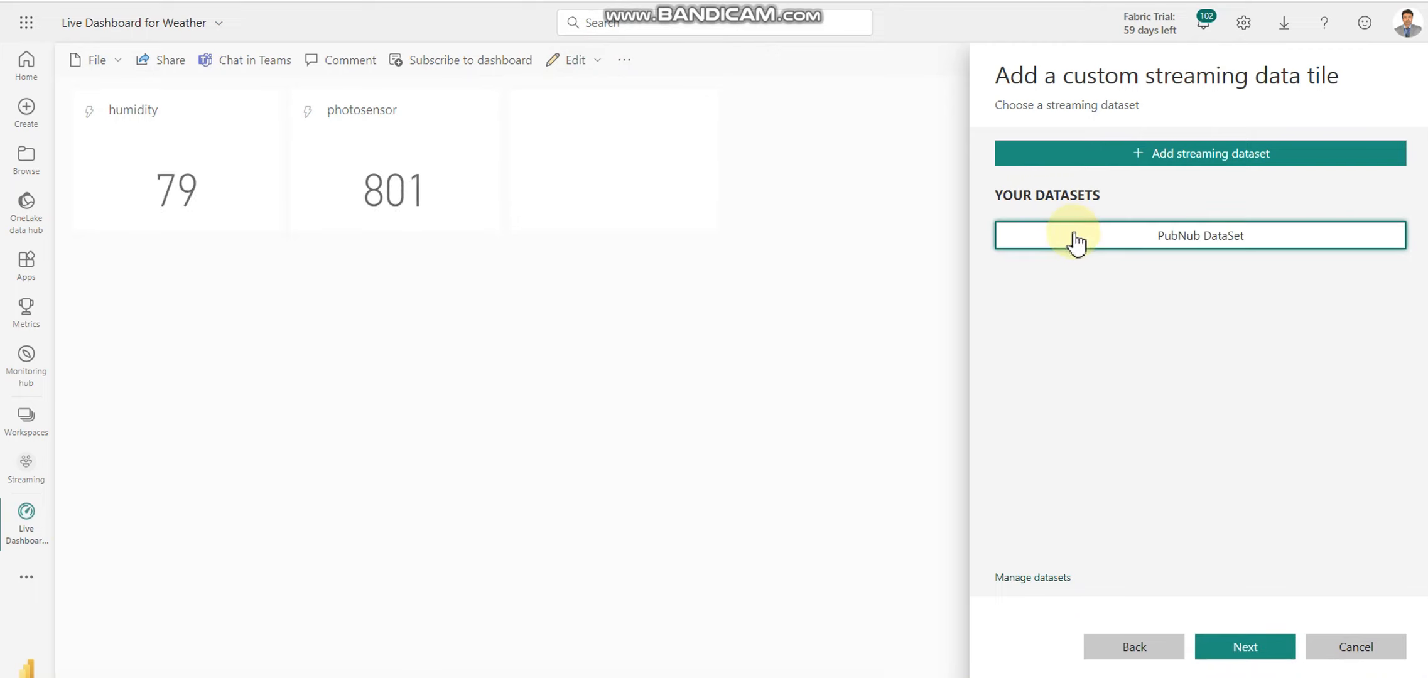
{"action": "left_click", "coordinate": [1235, 645]}
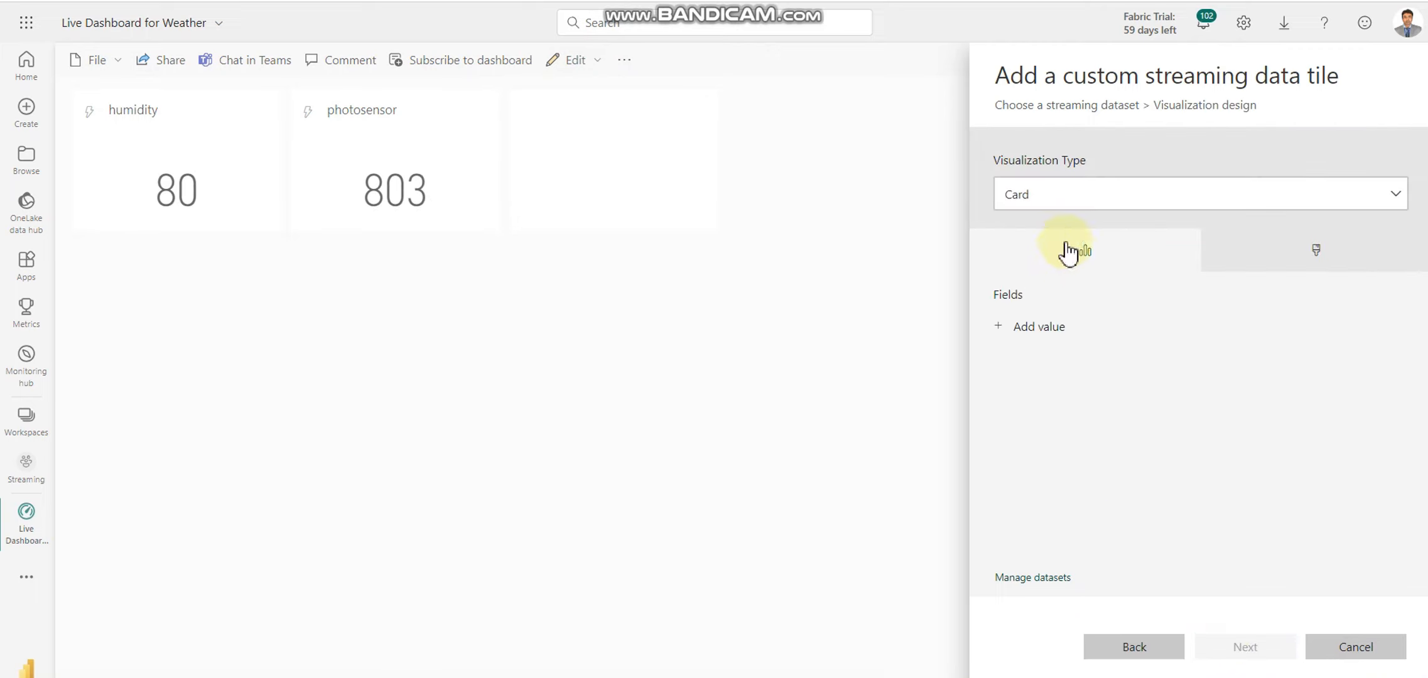
{"action": "left_click", "coordinate": [1051, 200]}
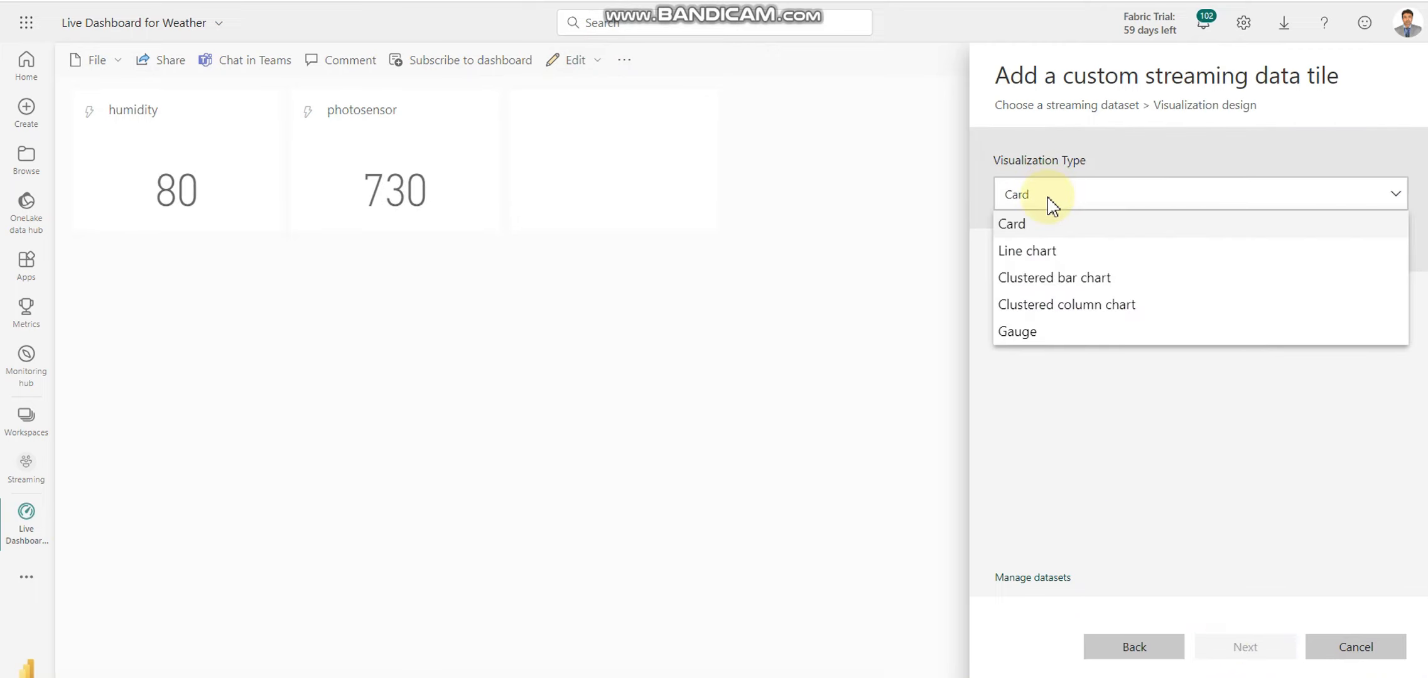
{"action": "left_click", "coordinate": [1108, 440]}
{"action": "left_click", "coordinate": [1058, 329]}
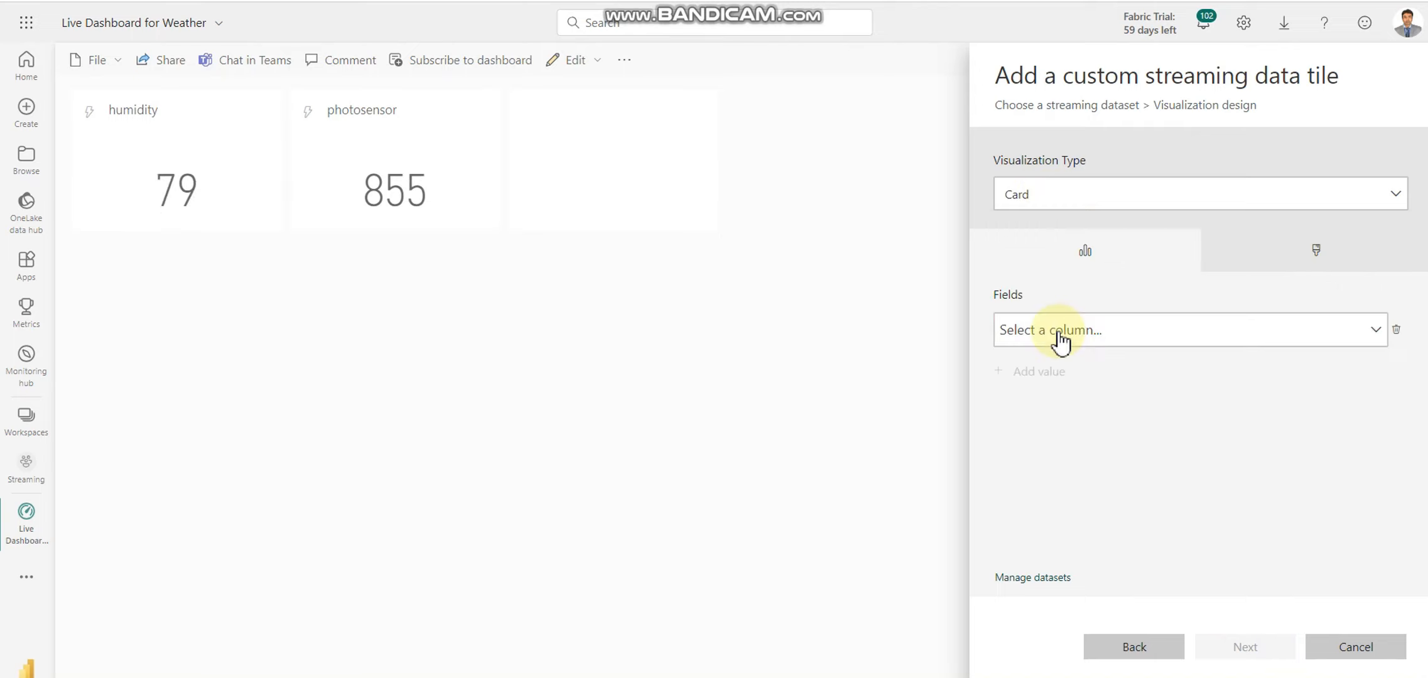
{"action": "left_click", "coordinate": [1070, 338]}
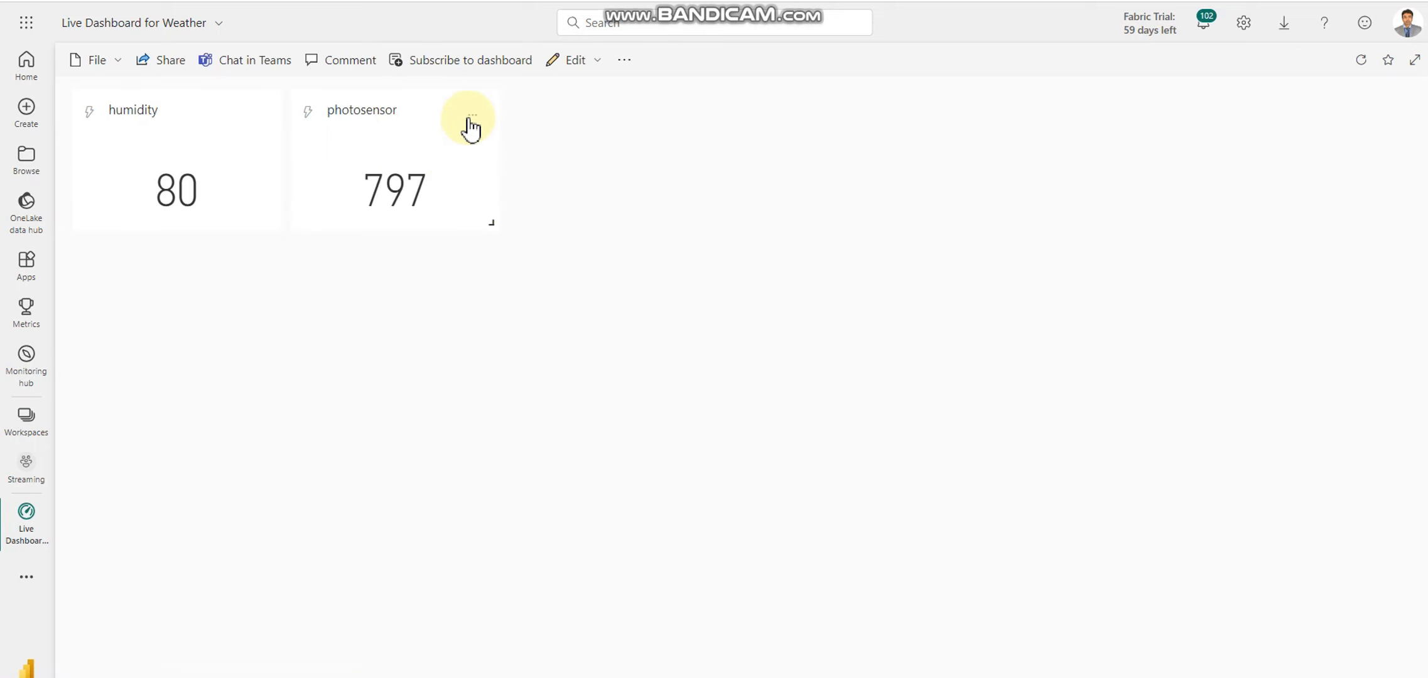
Step: Edit the photosensor tile's details and change its visualization type from Card to Line chart
{"action": "left_click", "coordinate": [471, 118]}
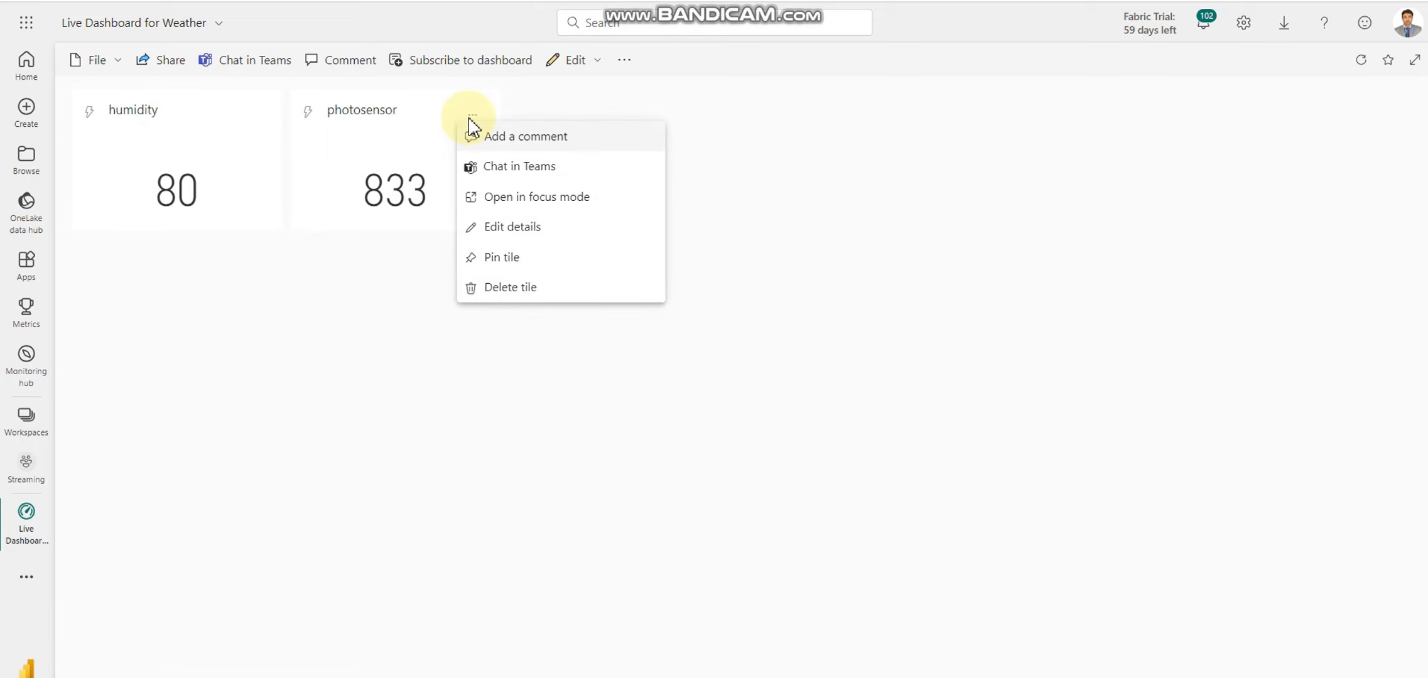
{"action": "left_click", "coordinate": [527, 227]}
{"action": "left_click", "coordinate": [1099, 221]}
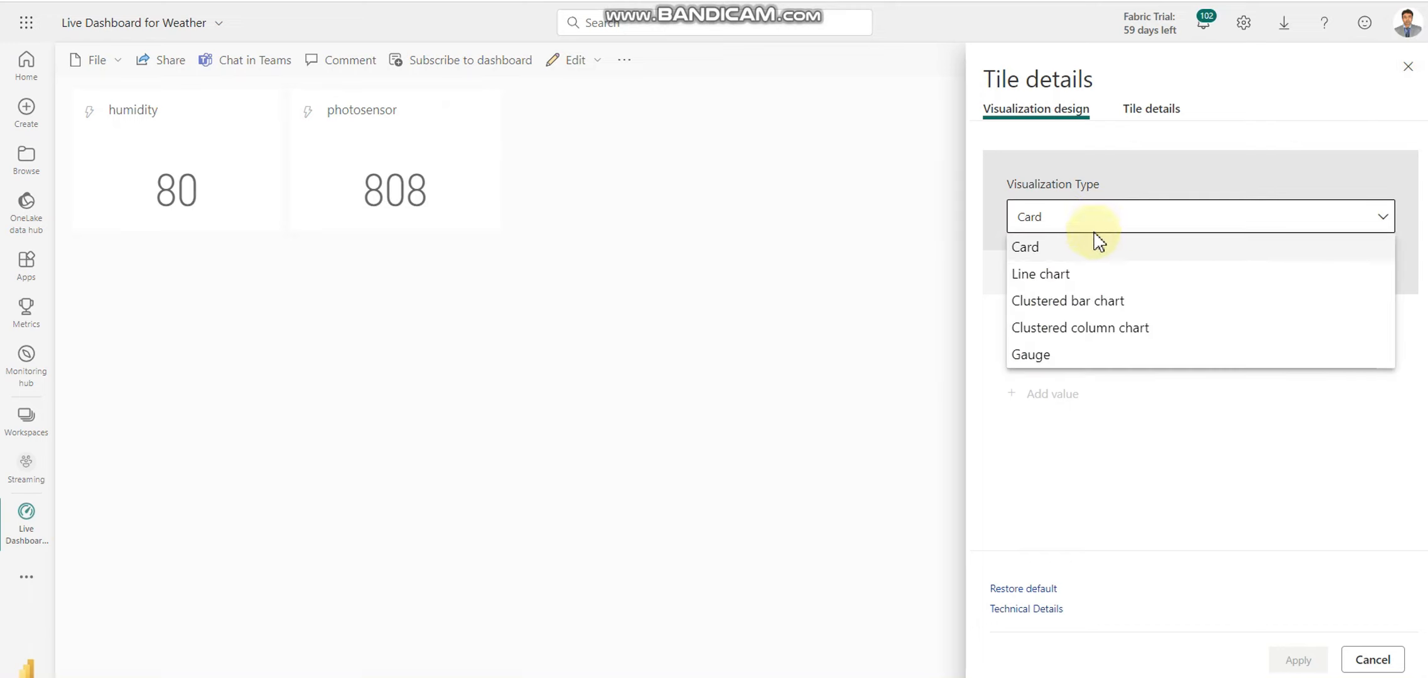
{"action": "left_click", "coordinate": [1069, 276]}
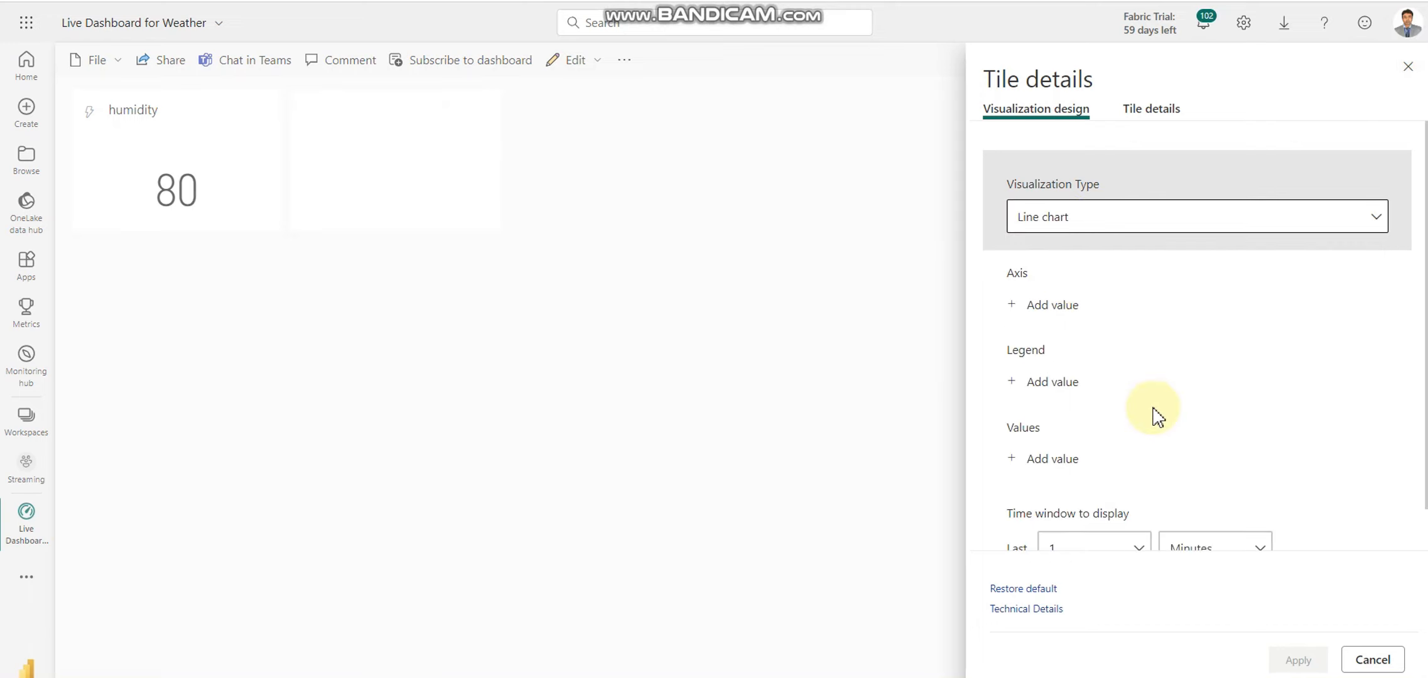
Step: Set timestamp as the line chart's axis and sensor_uuid as its legend
{"action": "left_click", "coordinate": [1013, 309]}
{"action": "left_click", "coordinate": [1044, 317]}
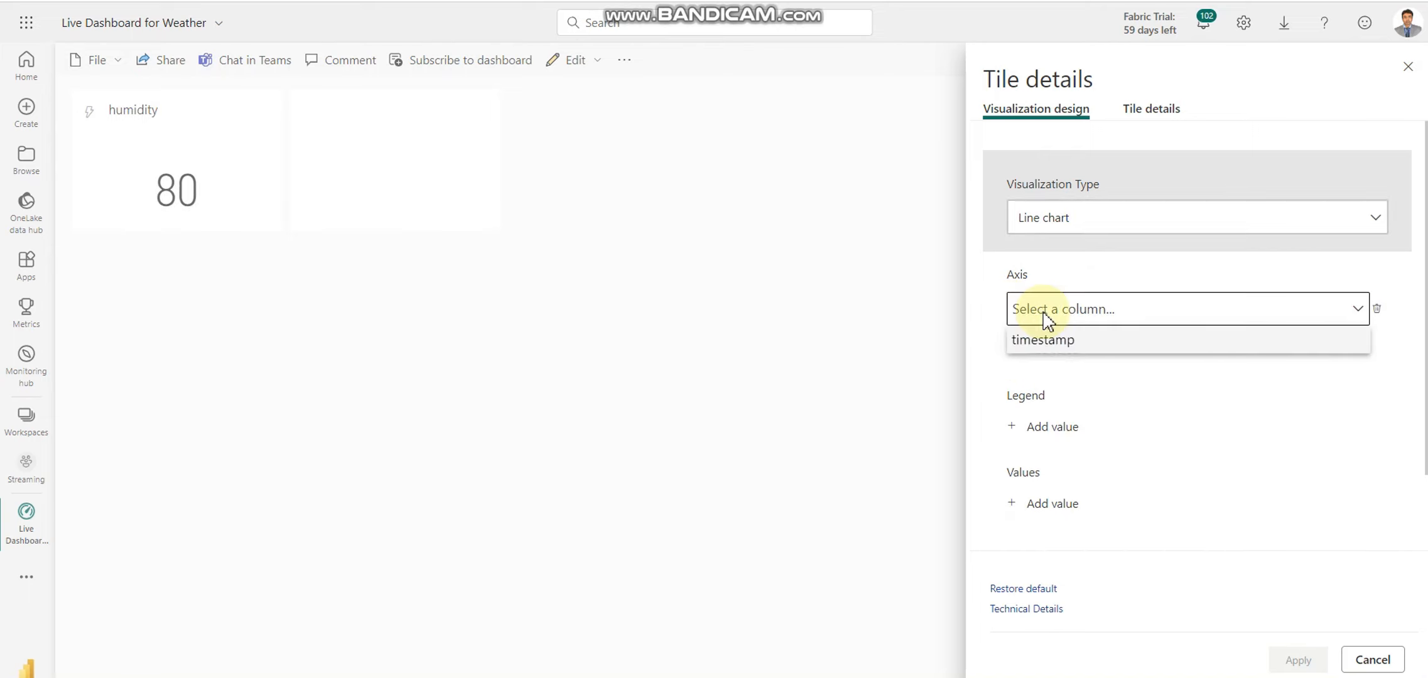
{"action": "left_click", "coordinate": [1045, 342]}
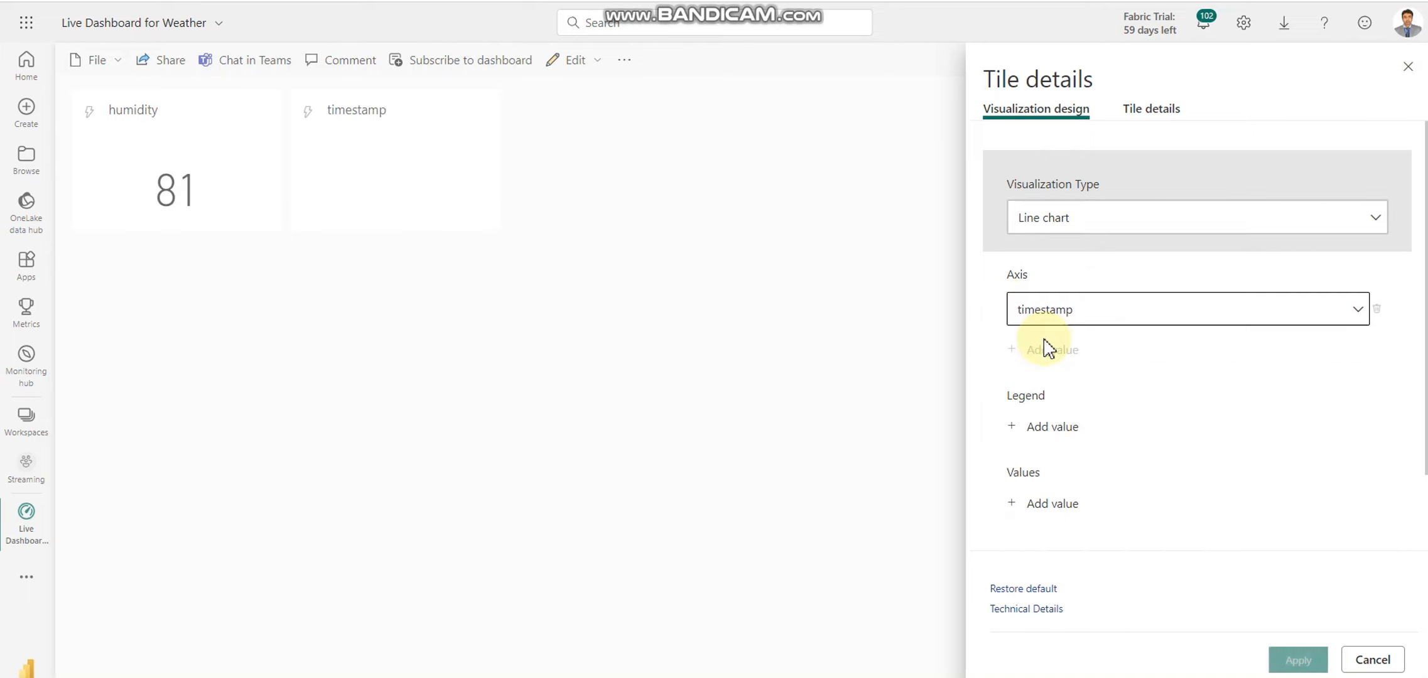
{"action": "left_click", "coordinate": [1013, 428]}
{"action": "left_click", "coordinate": [1078, 433]}
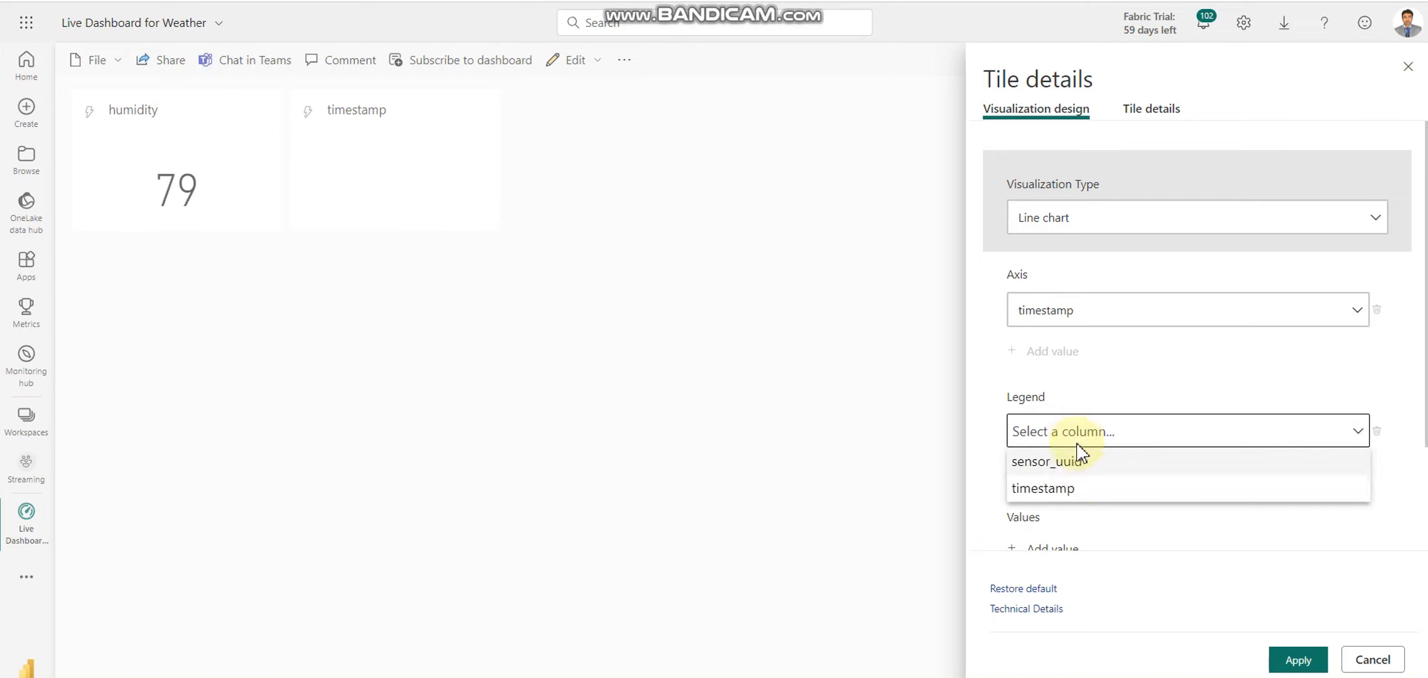
{"action": "left_click", "coordinate": [1073, 464]}
Step: Set photosensor as the line chart's values, apply the change and enlarge the tile to about twice its width and height
{"action": "scroll", "coordinate": [1130, 481], "scroll_direction": "down", "scroll_amount": 2}
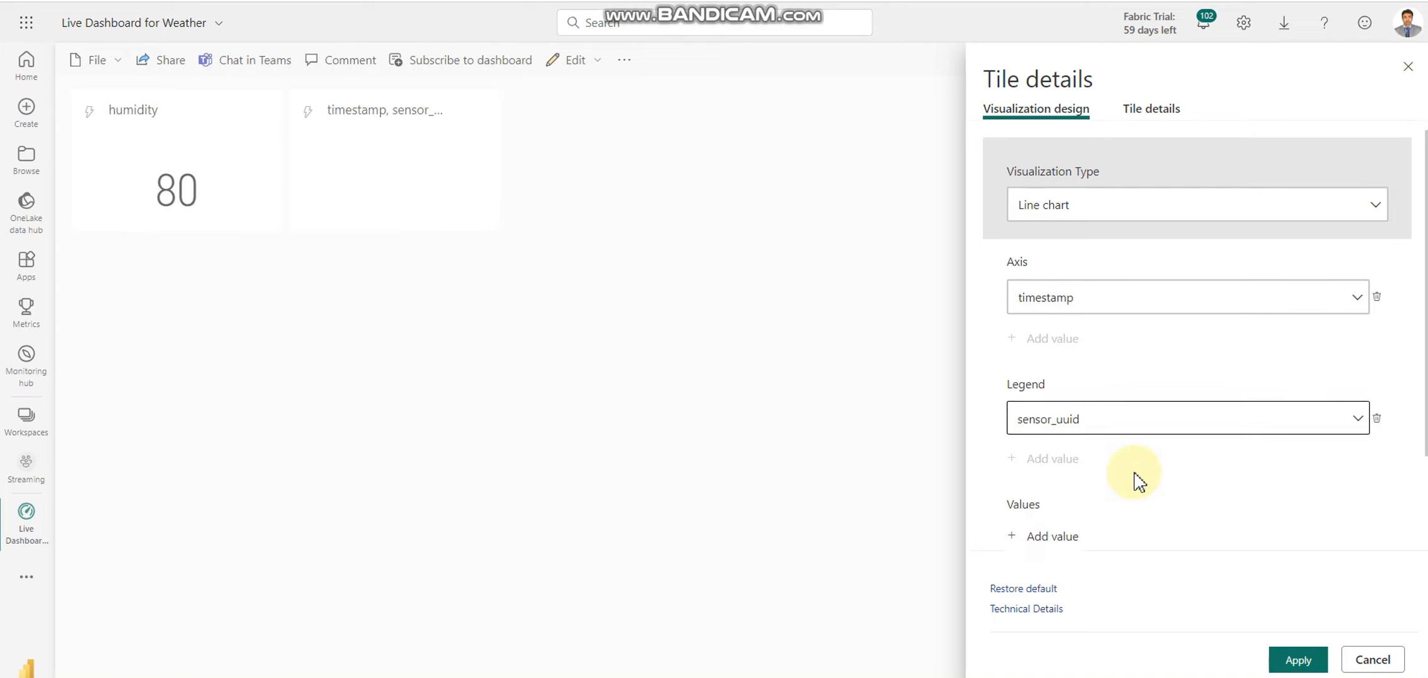
{"action": "left_click", "coordinate": [1015, 417]}
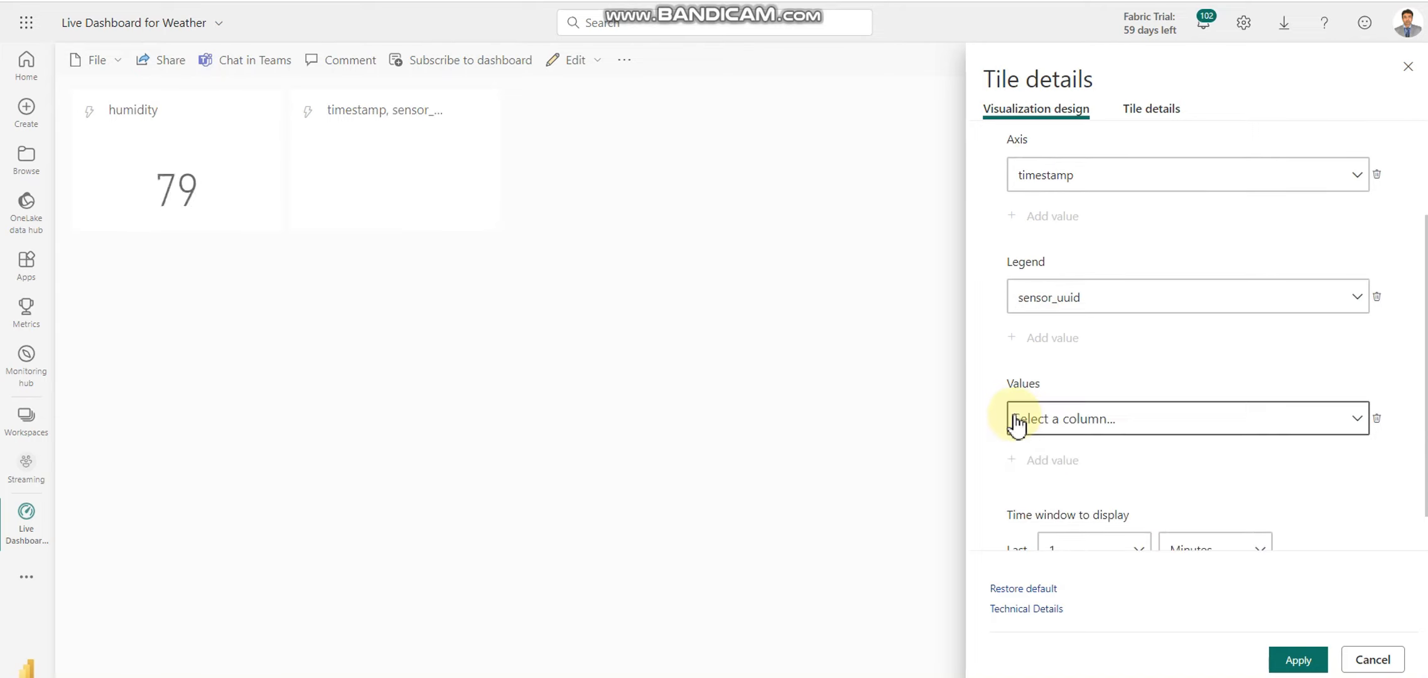
{"action": "left_click", "coordinate": [1076, 433]}
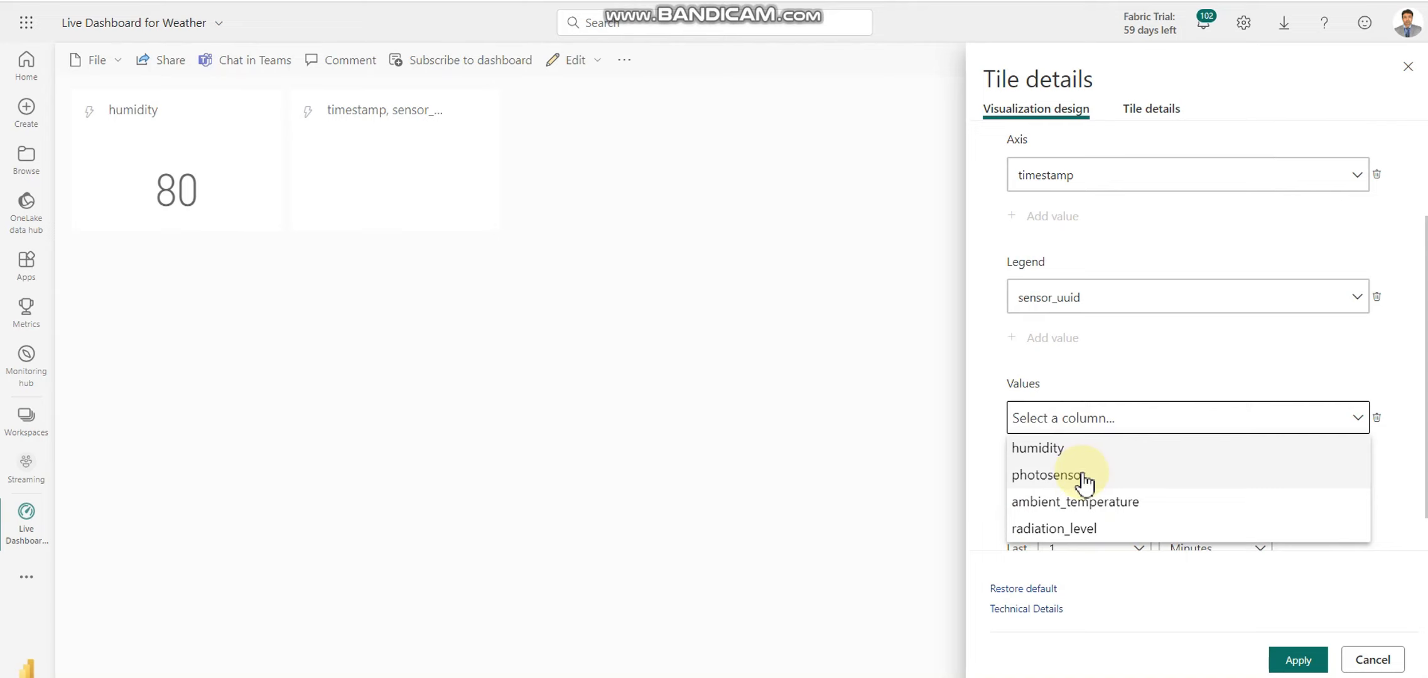
{"action": "left_click", "coordinate": [1047, 474]}
{"action": "left_click", "coordinate": [1295, 659]}
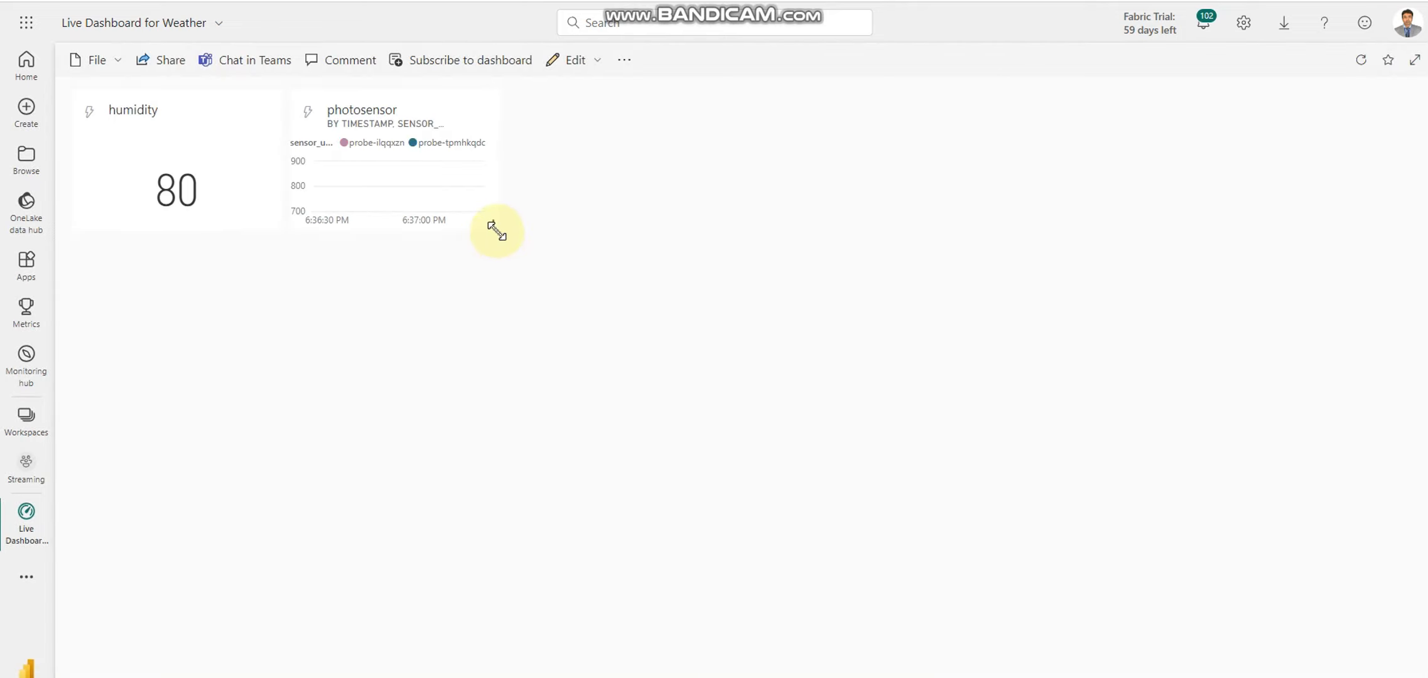
{"action": "left_click_drag", "start_coordinate": [506, 233], "coordinate": [794, 375]}
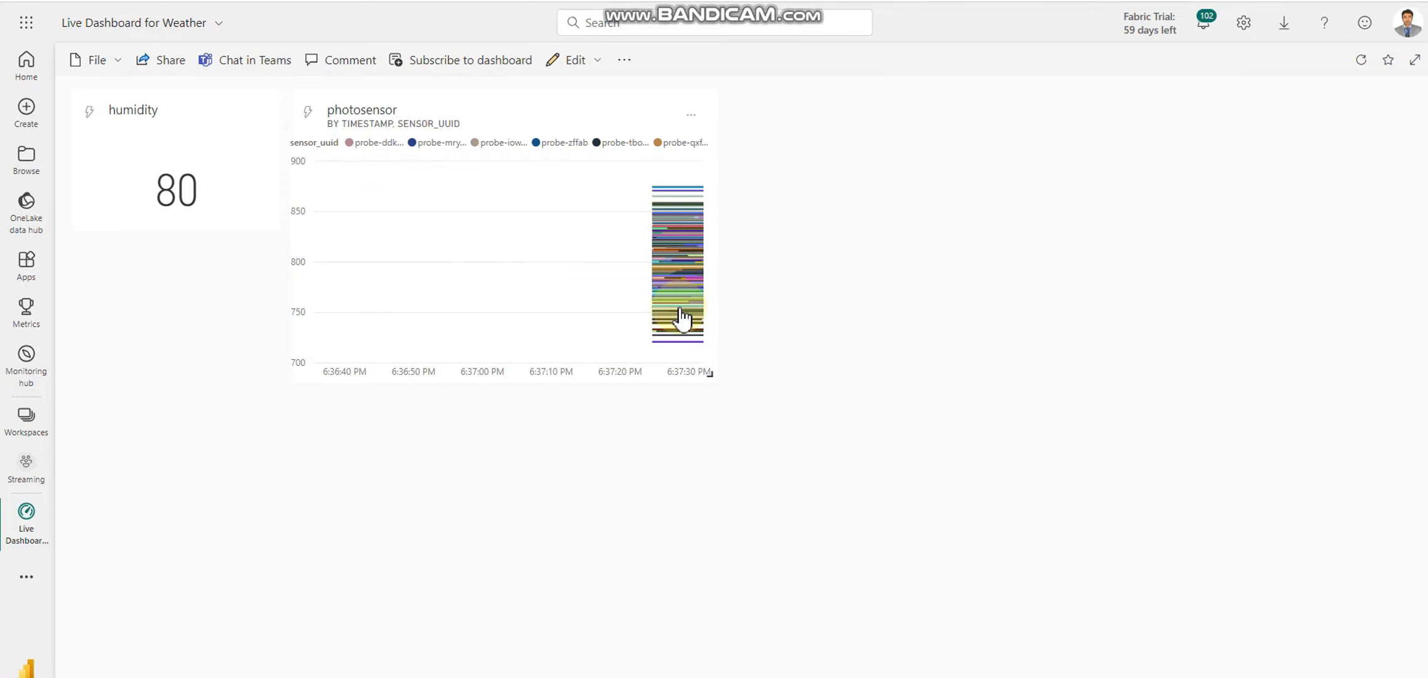
Step: Remove timestamp from the photosensor line chart's axis and check the available lengths for its time window
{"action": "left_click", "coordinate": [690, 116]}
{"action": "left_click", "coordinate": [728, 228]}
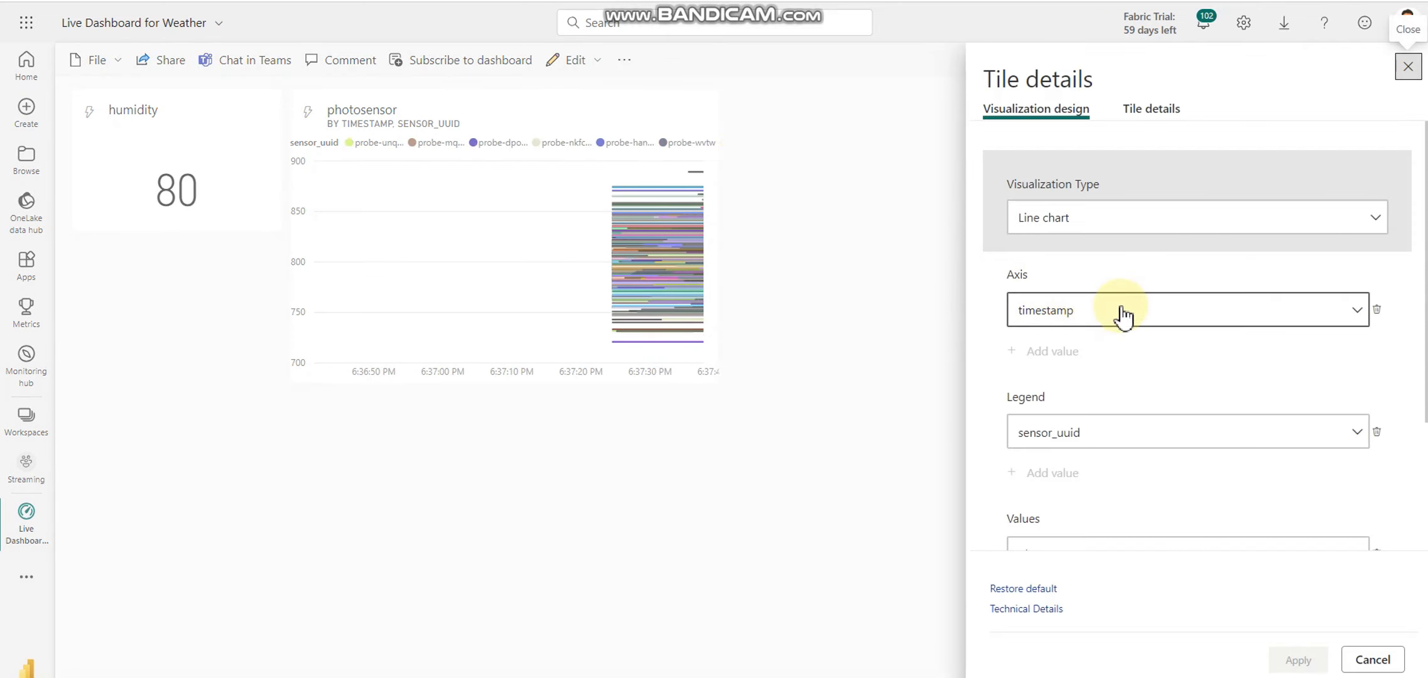
{"action": "left_click", "coordinate": [1378, 309]}
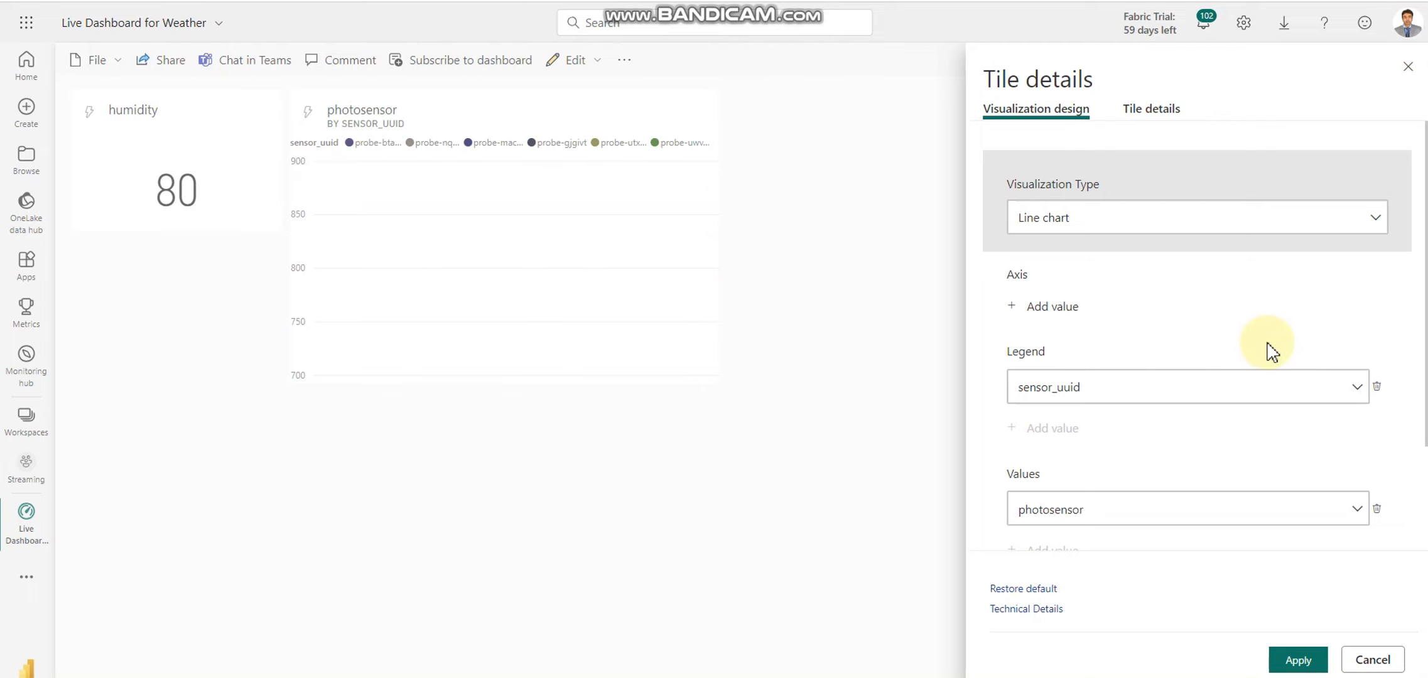
{"action": "scroll", "coordinate": [1157, 357], "scroll_direction": "down", "scroll_amount": 3}
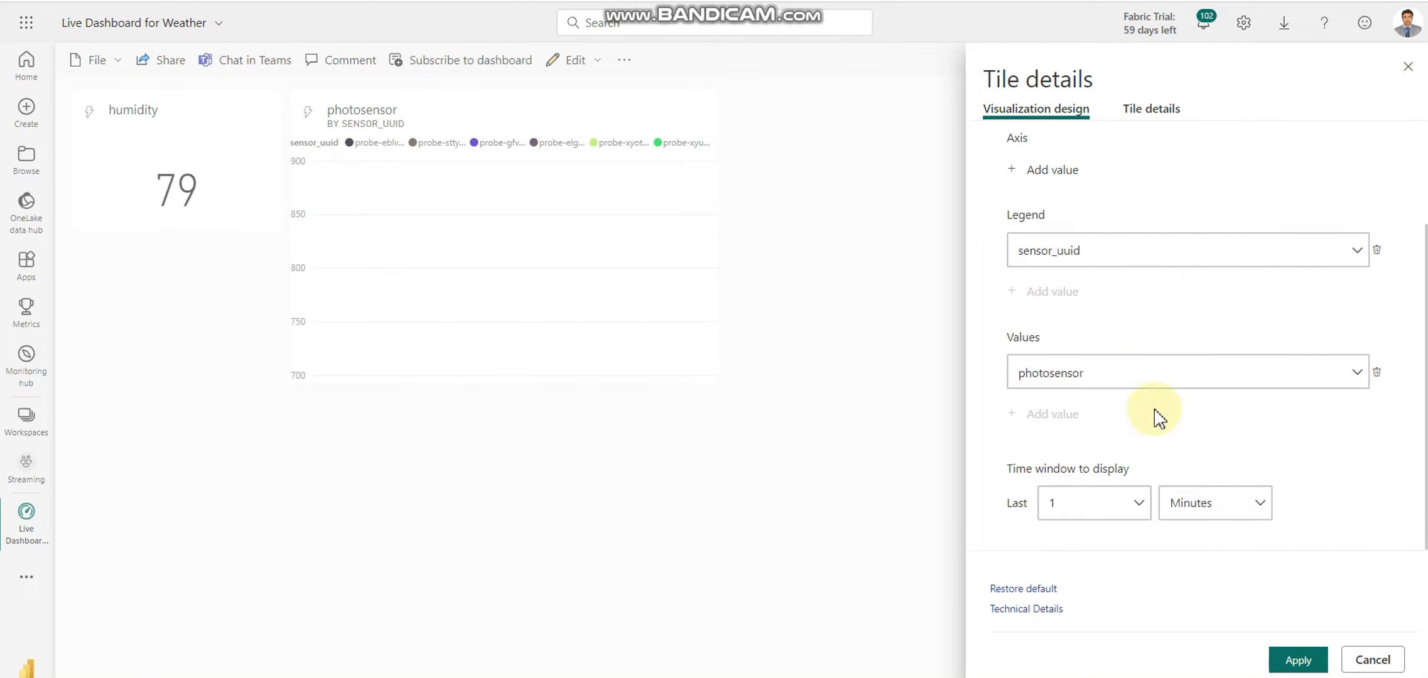
{"action": "left_click", "coordinate": [1140, 513]}
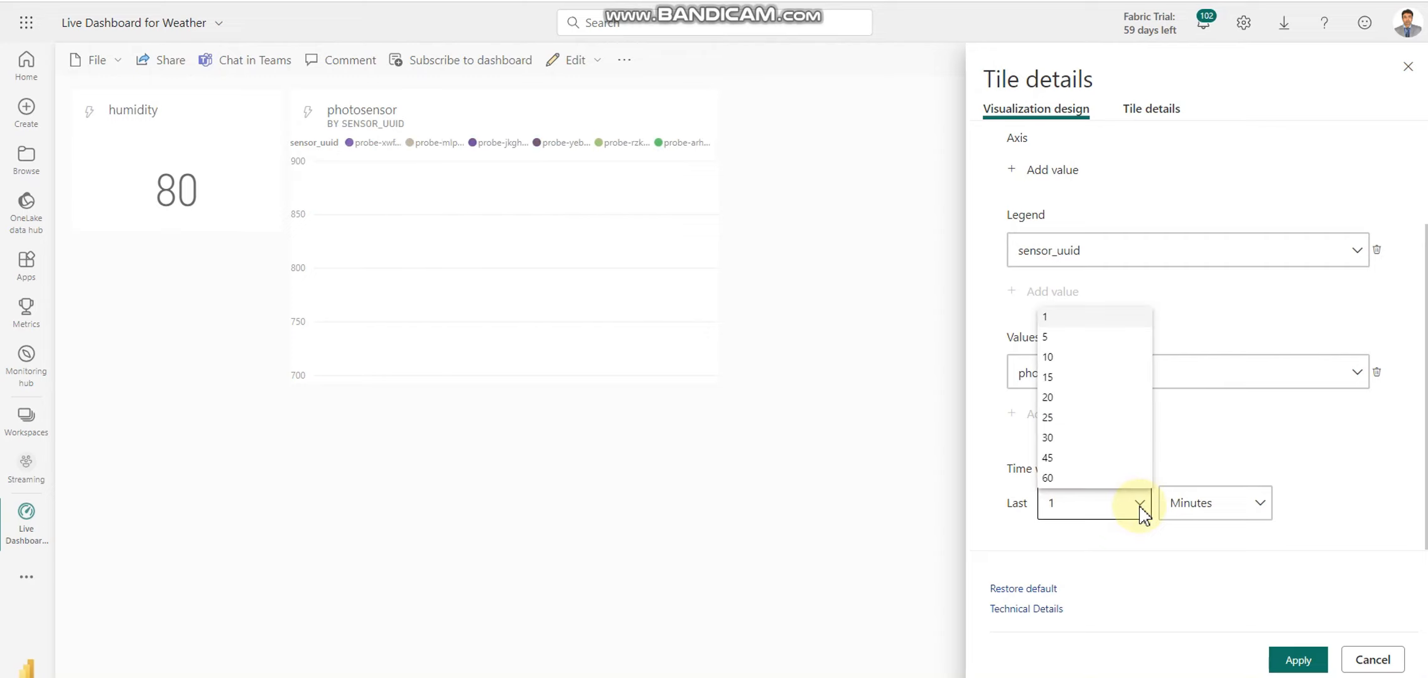
{"action": "left_click", "coordinate": [1140, 510]}
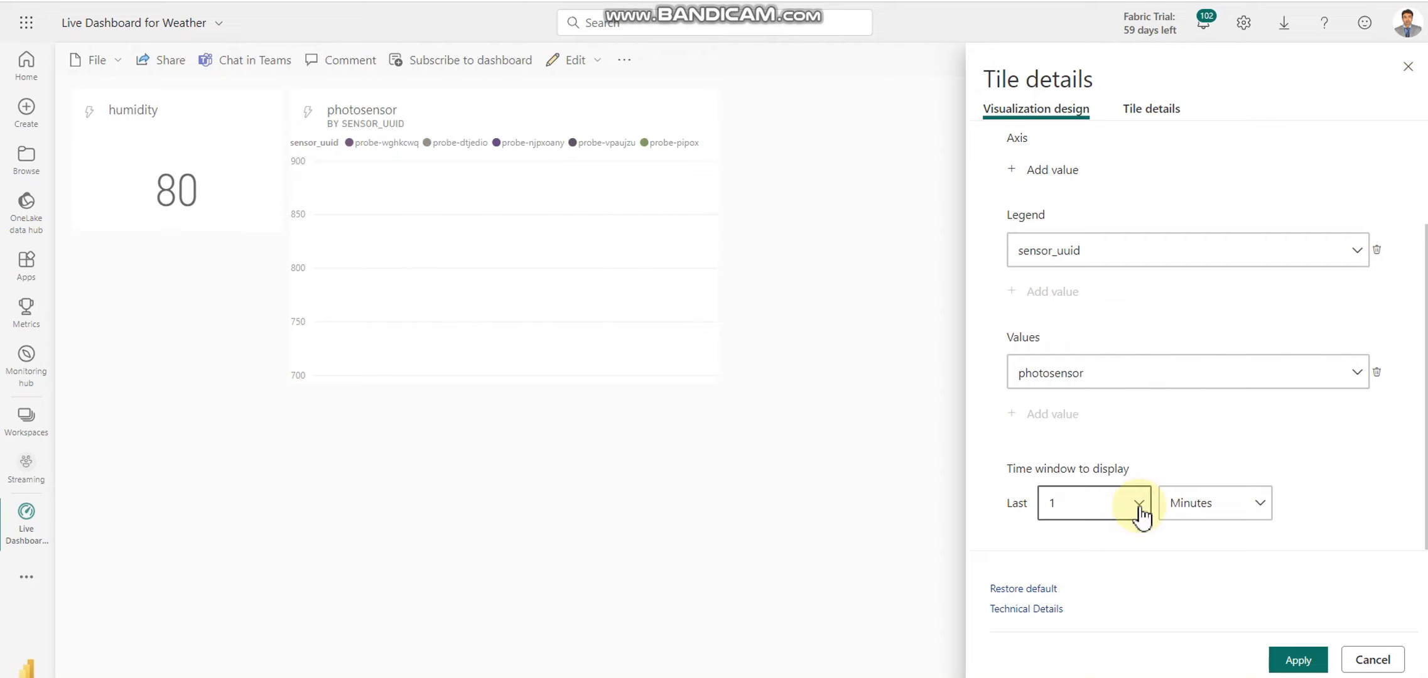
{"action": "left_click", "coordinate": [1140, 511]}
{"action": "left_click", "coordinate": [1140, 512]}
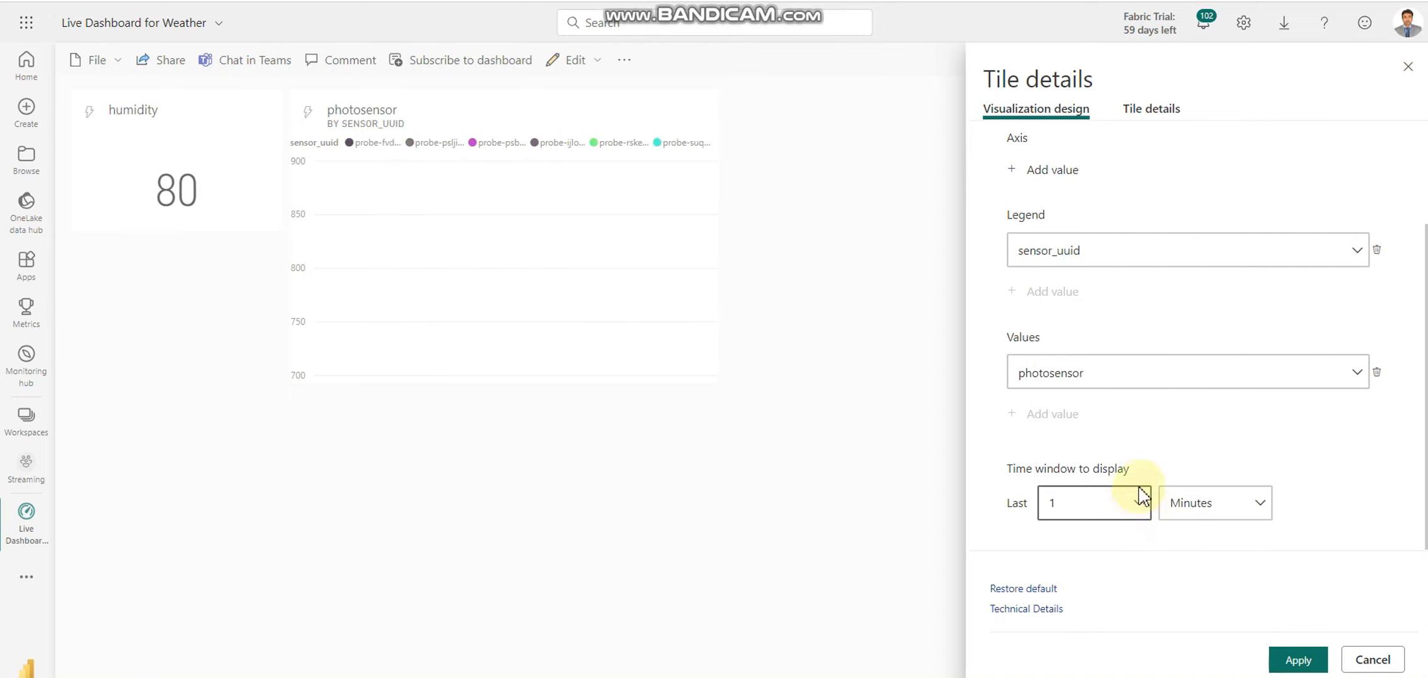
Step: Set timestamp as the chart's legend and apply the tile as a Clustered bar chart of humidity by sensor_uuid
{"action": "scroll", "coordinate": [1126, 336], "scroll_direction": "up", "scroll_amount": 2}
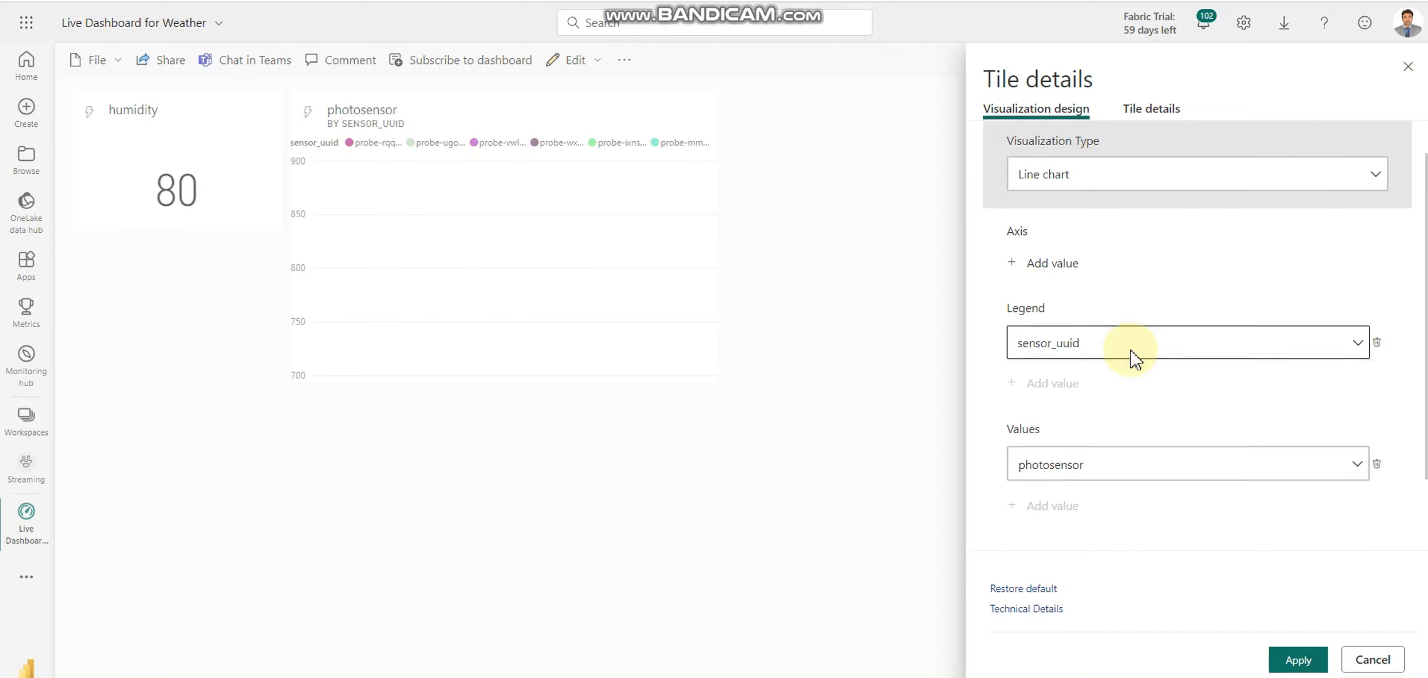
{"action": "left_click", "coordinate": [1130, 351]}
{"action": "left_click", "coordinate": [1067, 403]}
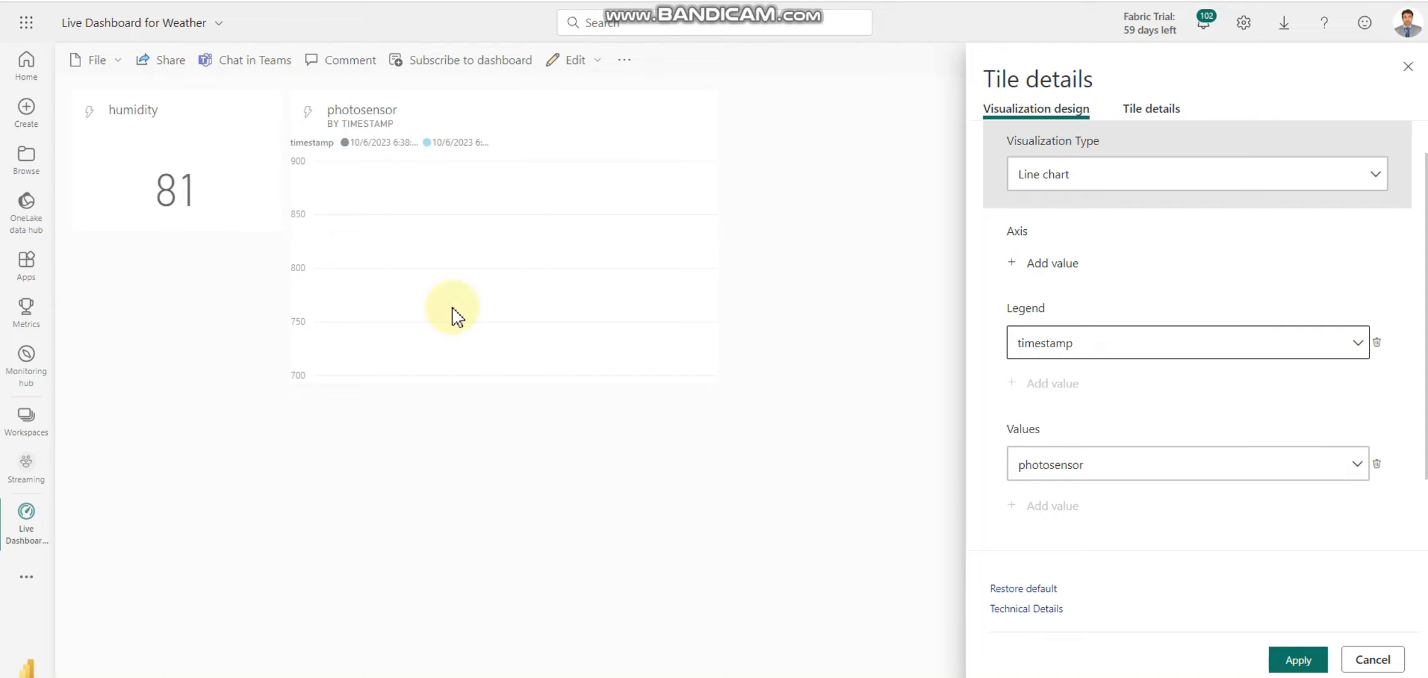
{"action": "left_click", "coordinate": [1298, 659]}
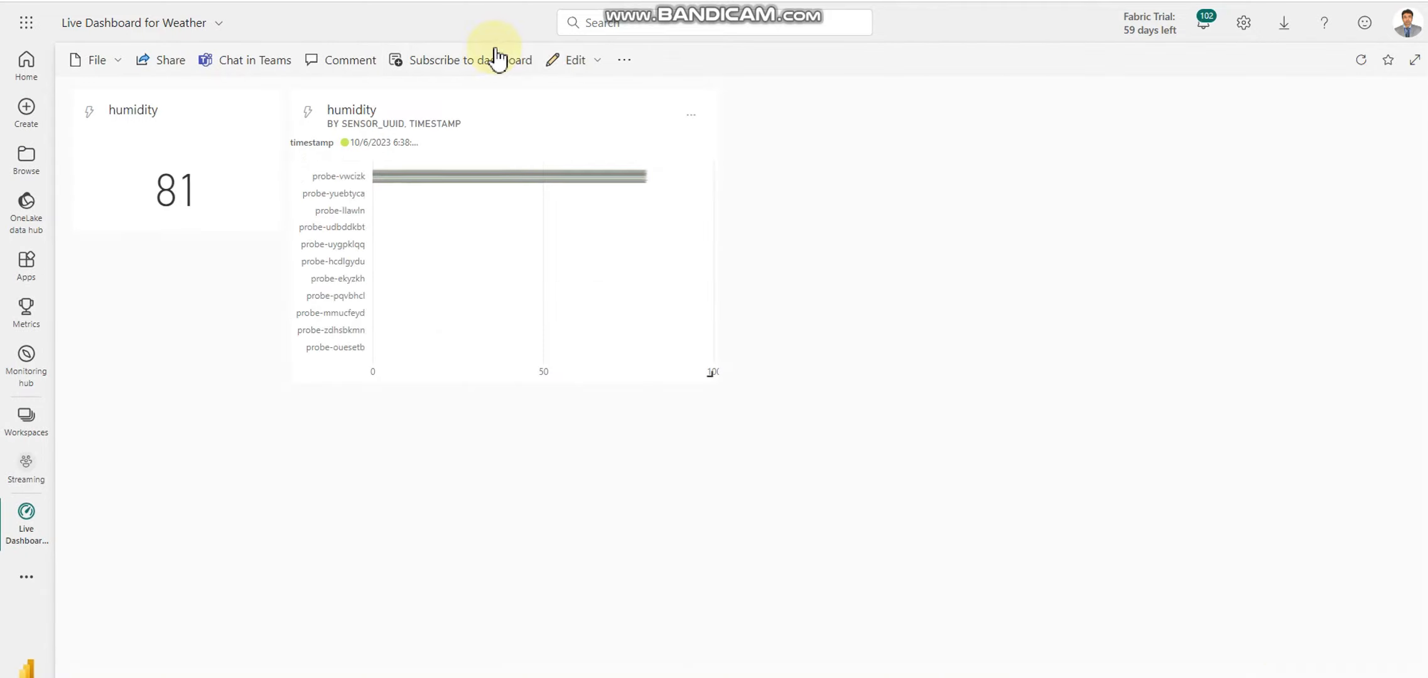
Step: Start a third Custom Streaming Data tile for the dashboard, based on PubNub DataSet
{"action": "left_click", "coordinate": [593, 74]}
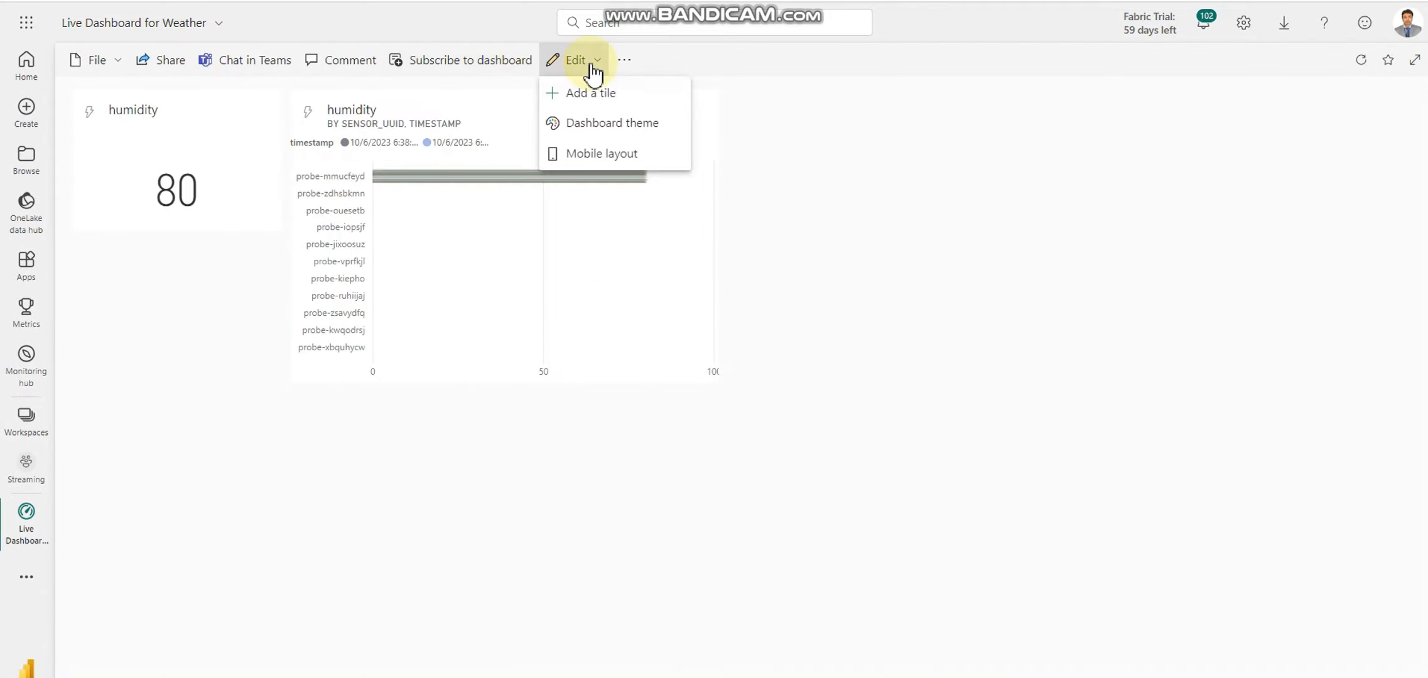
{"action": "left_click", "coordinate": [625, 95]}
{"action": "left_click", "coordinate": [1018, 588]}
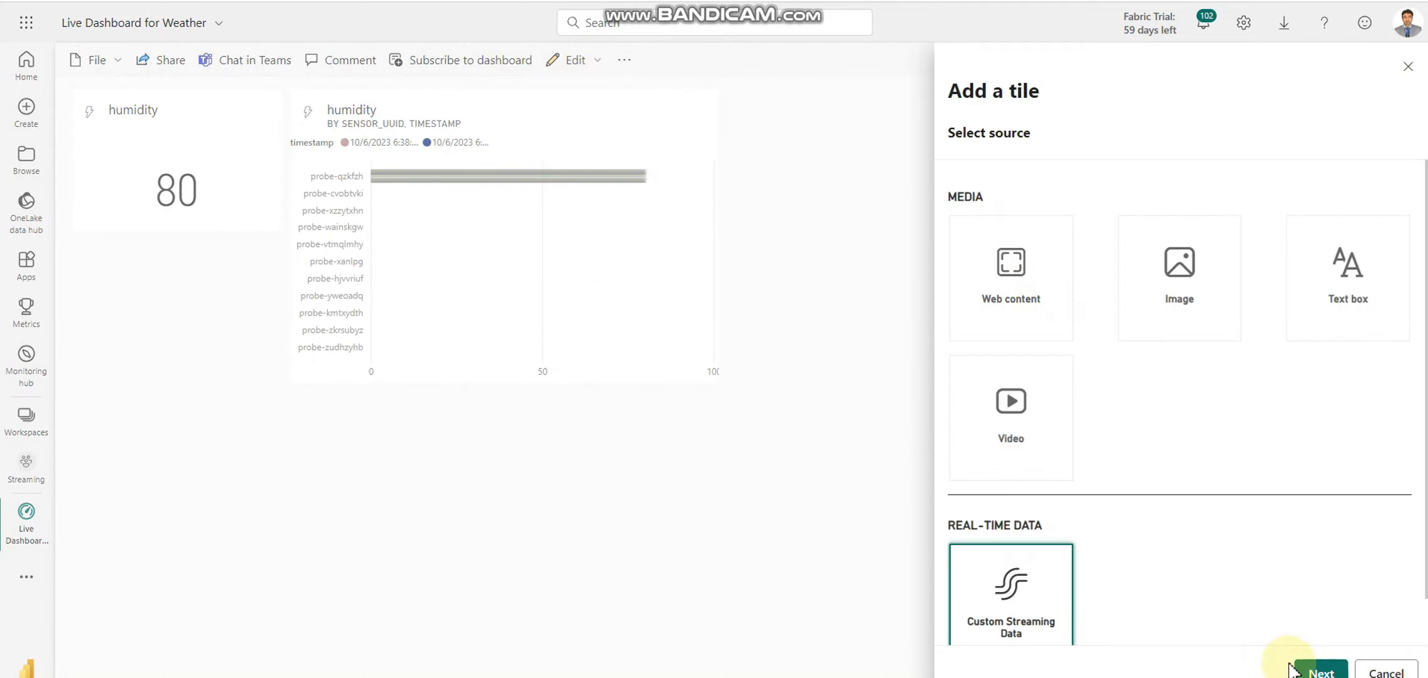
{"action": "left_click", "coordinate": [1318, 671]}
{"action": "left_click", "coordinate": [1112, 248]}
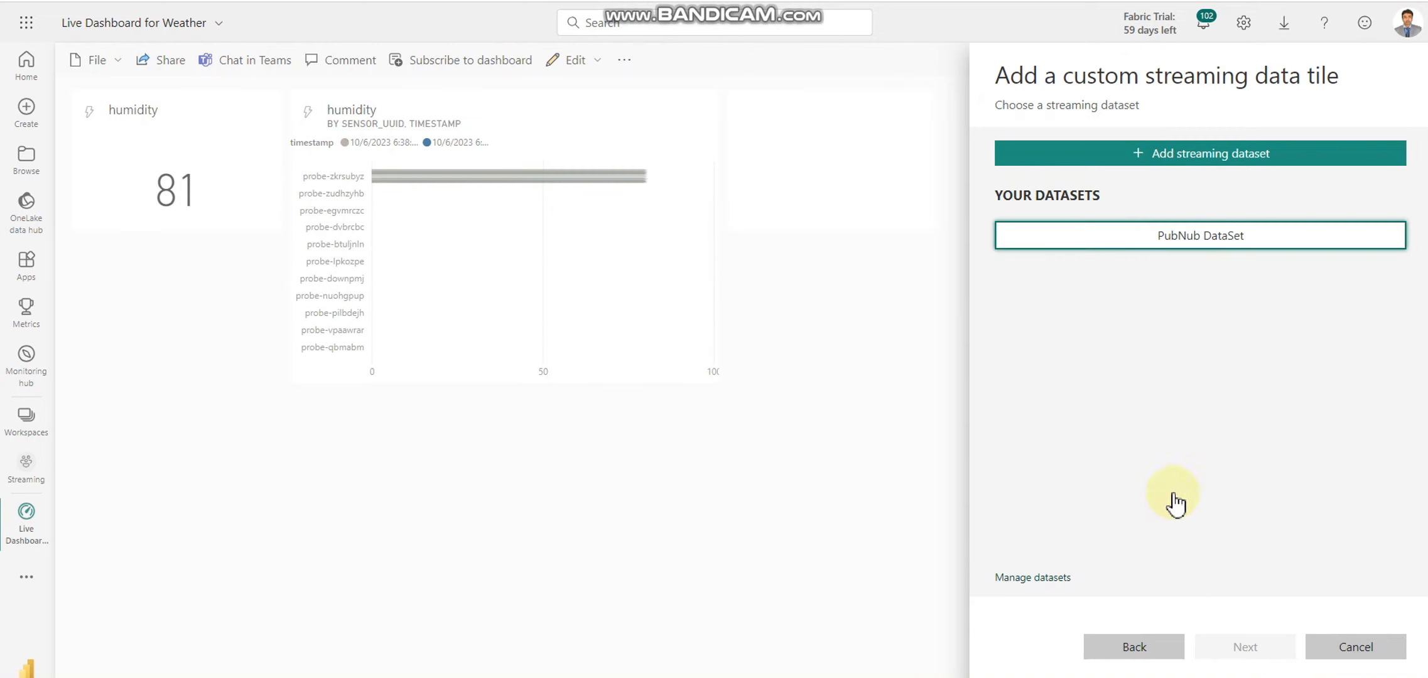
{"action": "left_click", "coordinate": [1233, 656]}
Step: Keep the new tile as a Card, set radiation_level as its field and apply it with the default title
{"action": "left_click", "coordinate": [1031, 188]}
{"action": "left_click", "coordinate": [1031, 188]}
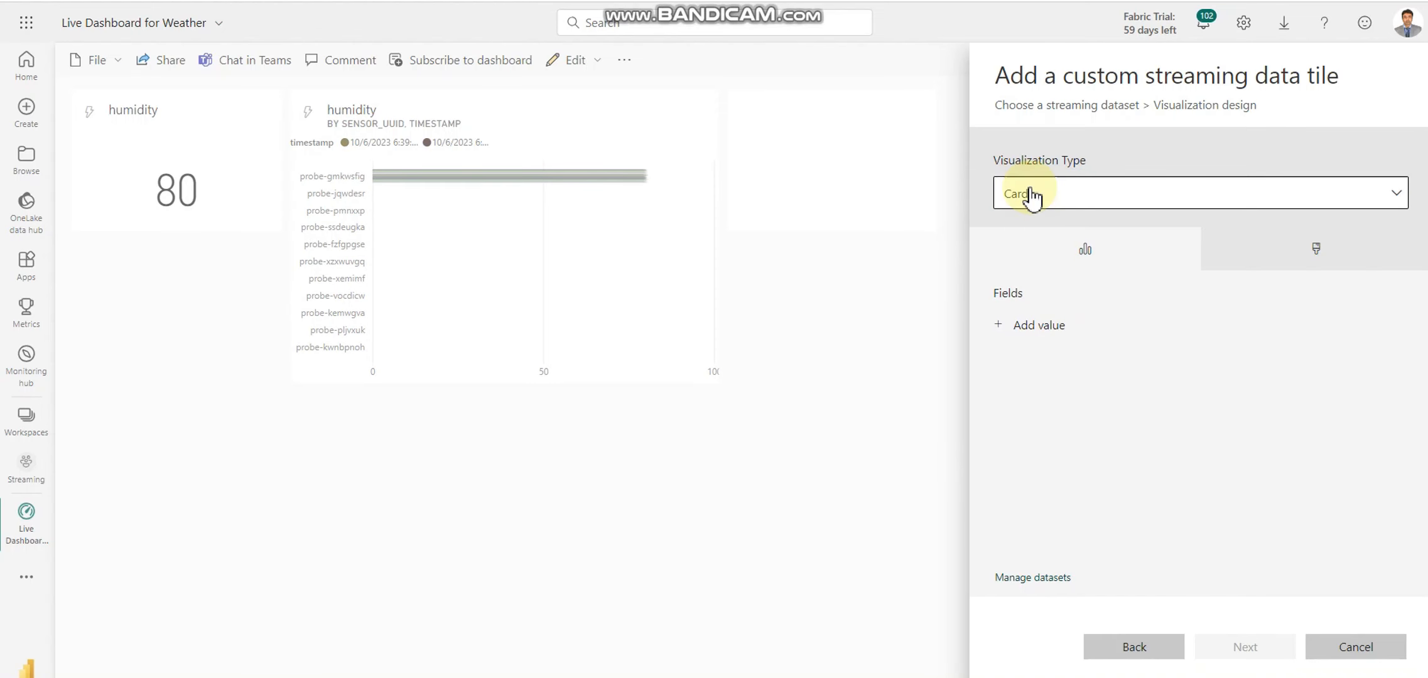
{"action": "left_click", "coordinate": [1036, 331]}
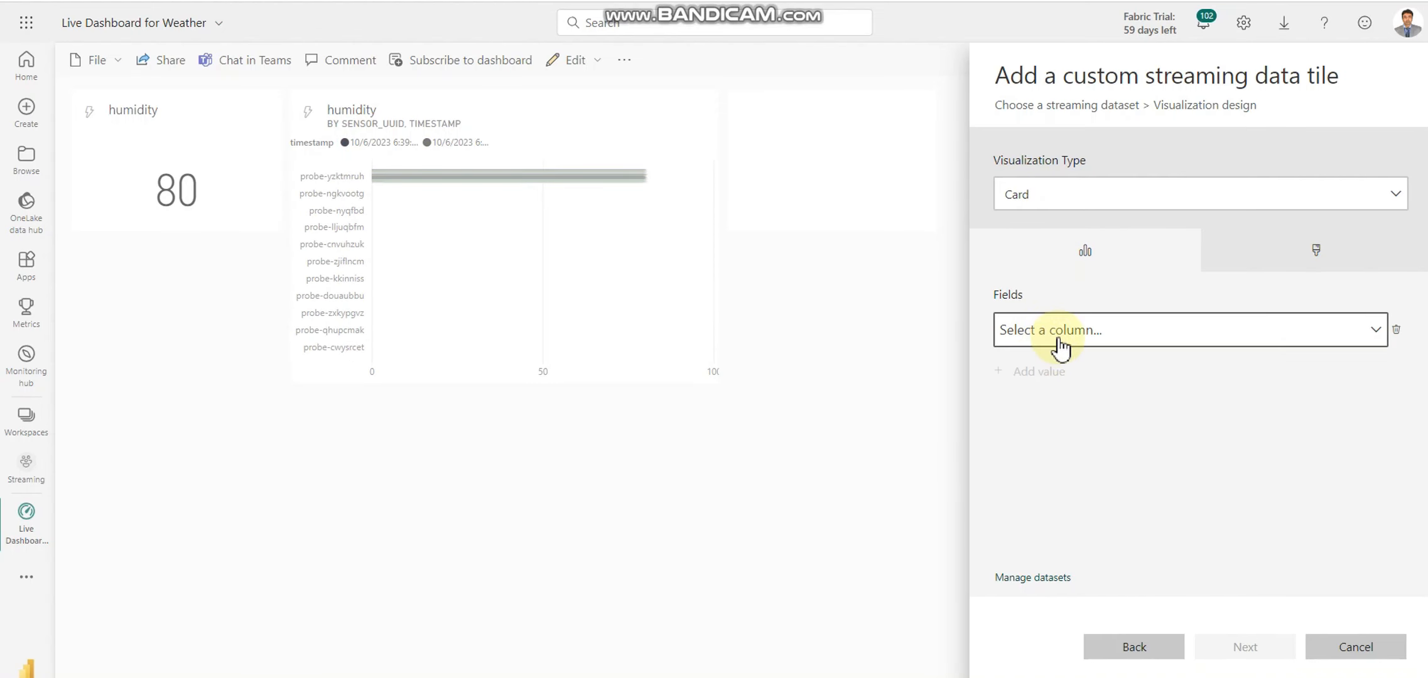
{"action": "left_click", "coordinate": [1043, 344]}
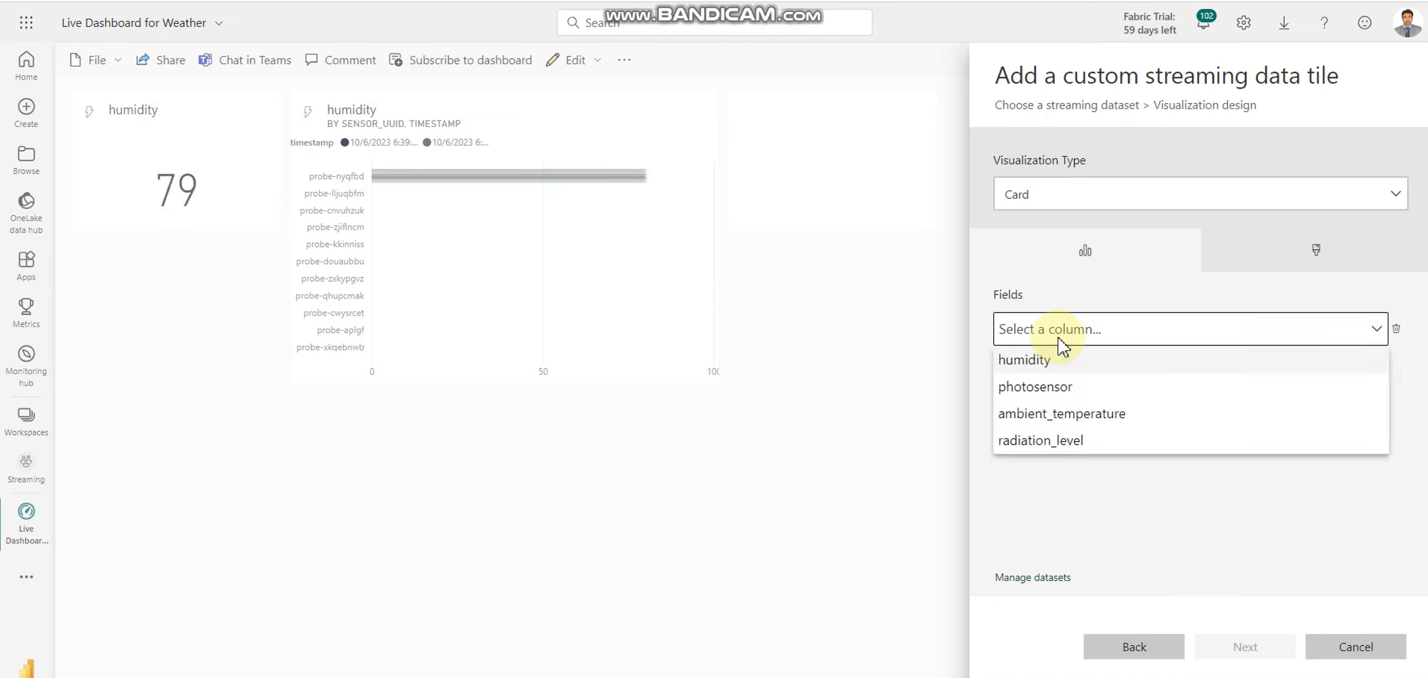
{"action": "left_click", "coordinate": [1067, 442]}
{"action": "left_click", "coordinate": [1241, 650]}
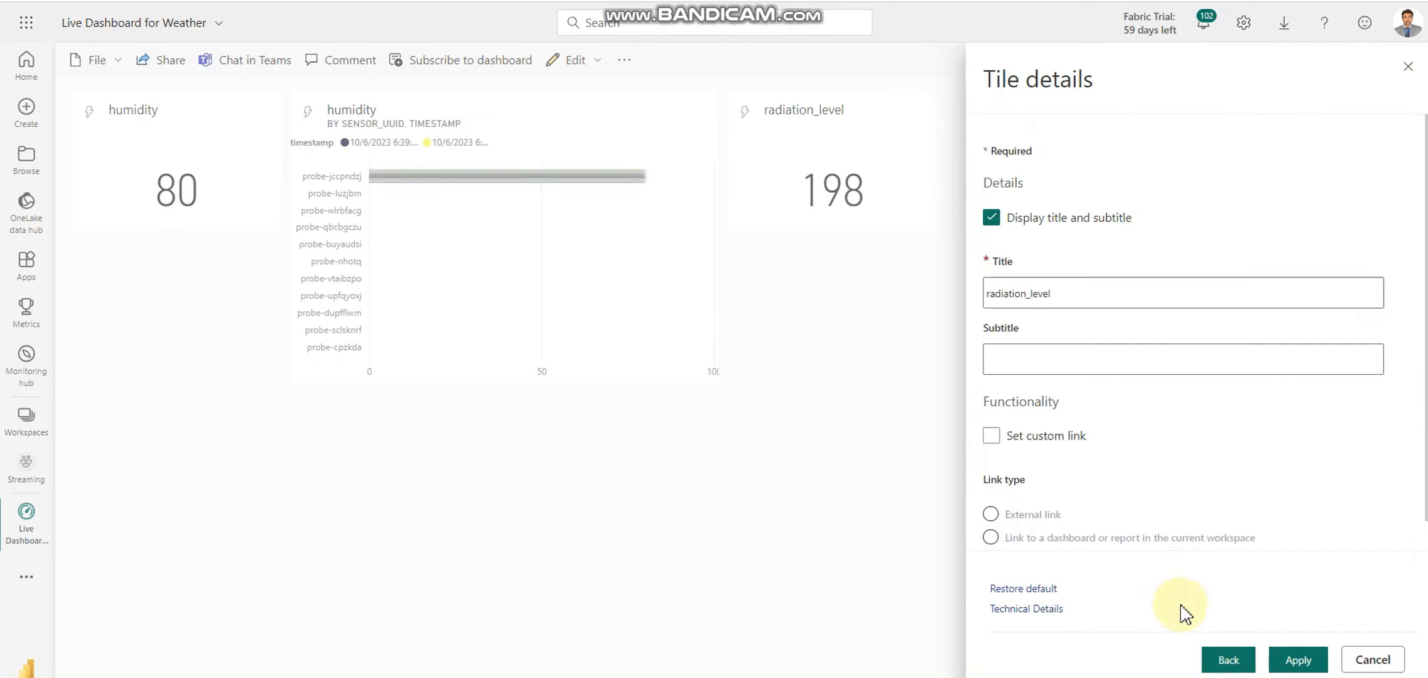
{"action": "left_click", "coordinate": [1298, 660]}
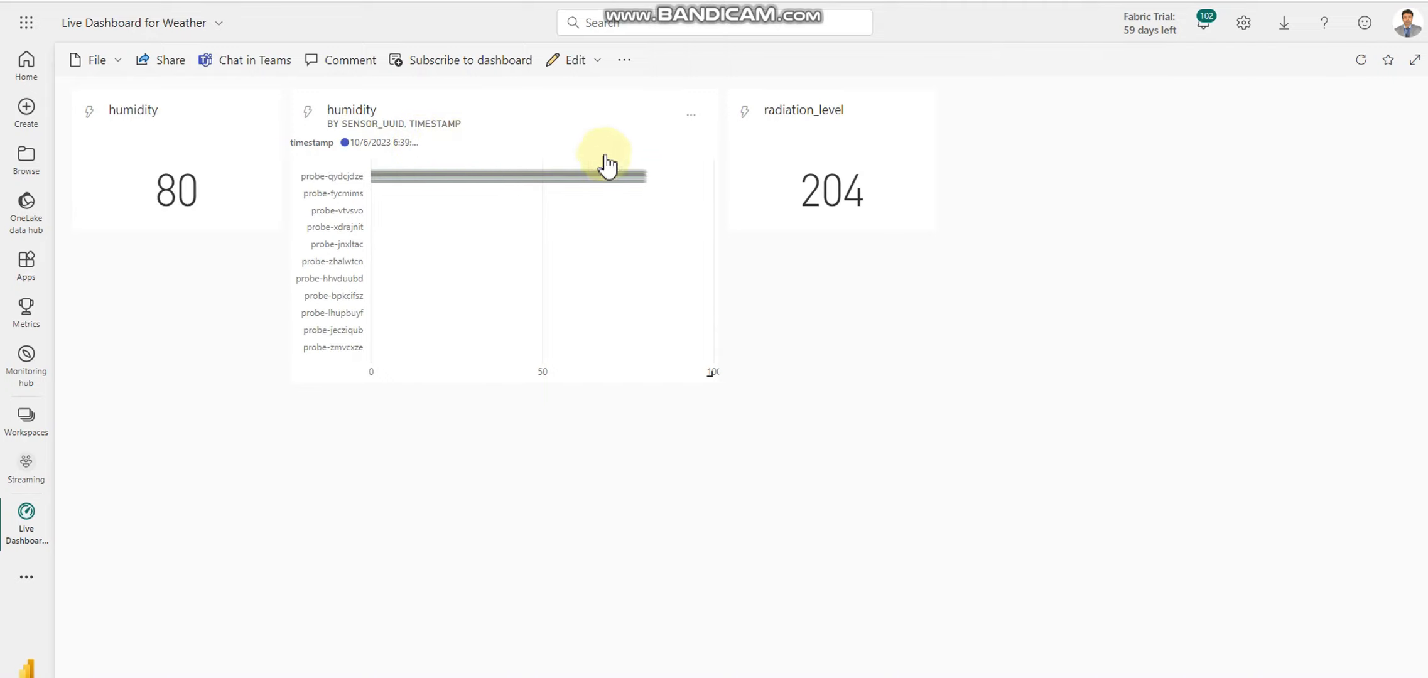
Step: Open the visualization design of the humidity clustered bar chart tile for editing
{"action": "left_click", "coordinate": [692, 117]}
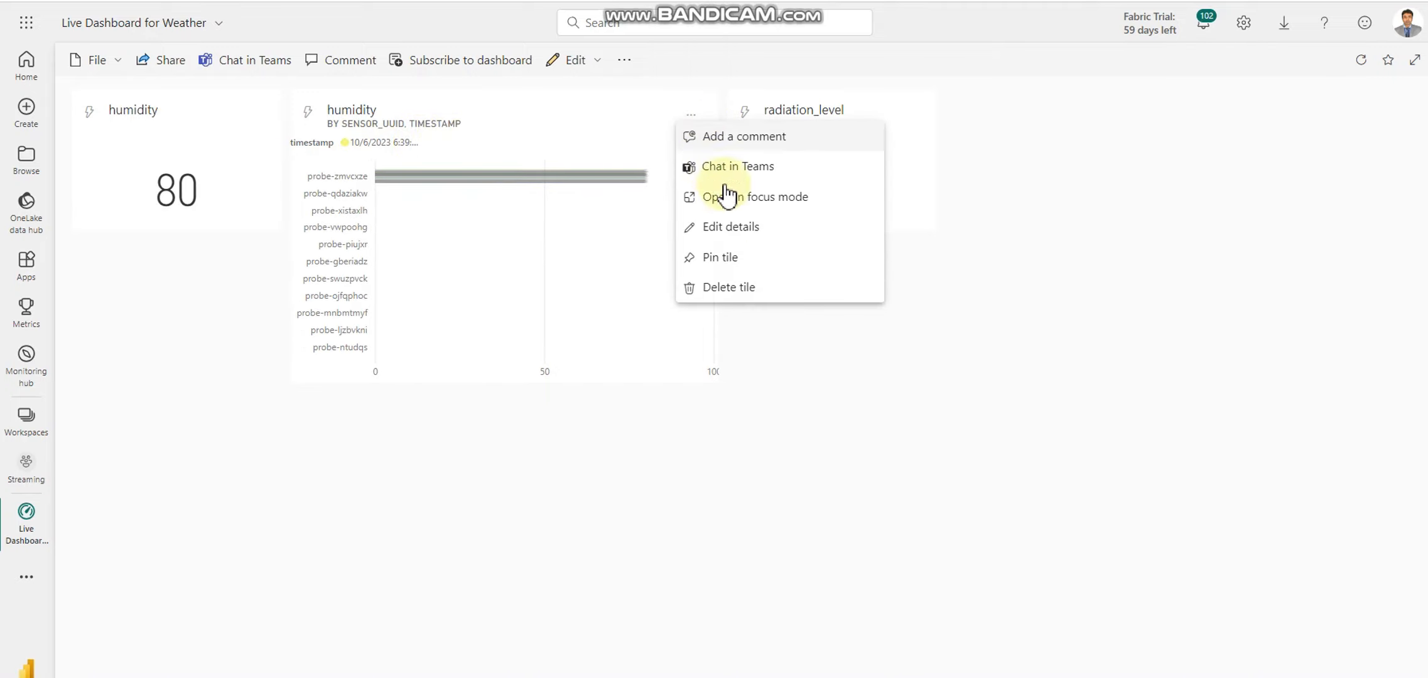
{"action": "left_click", "coordinate": [901, 289]}
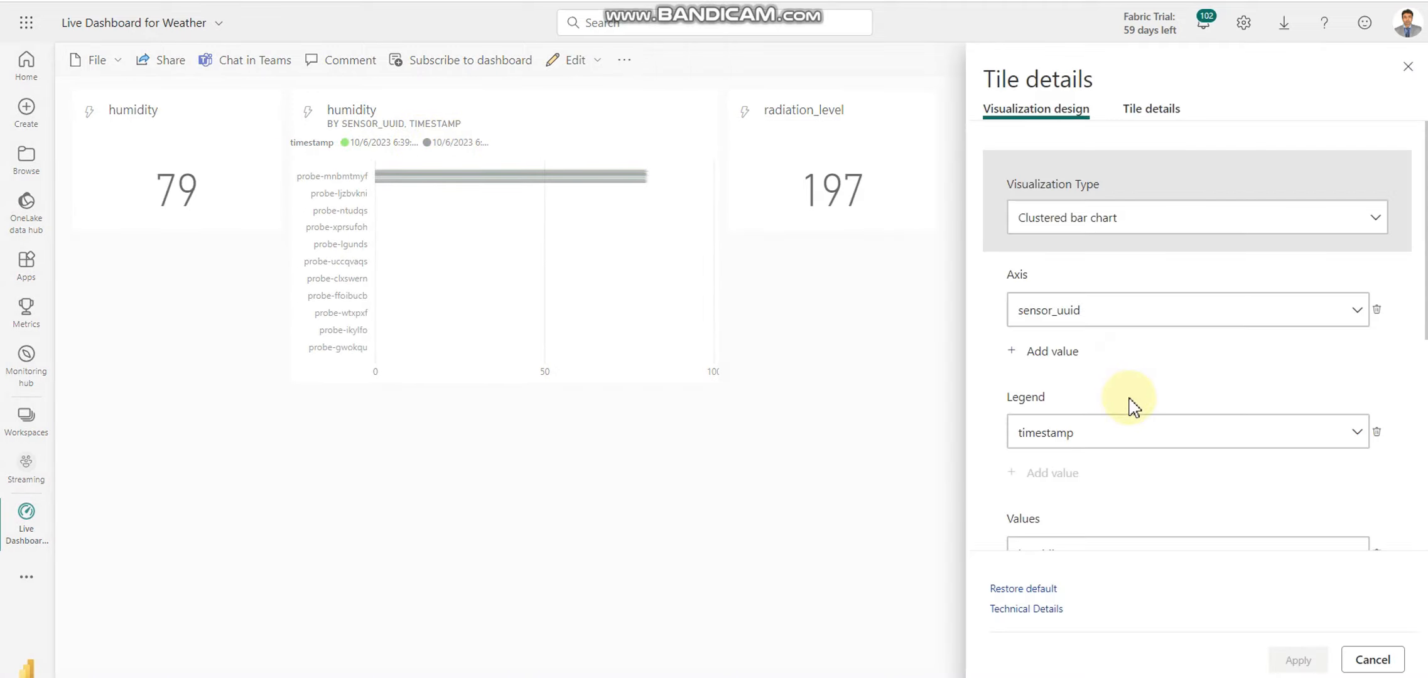